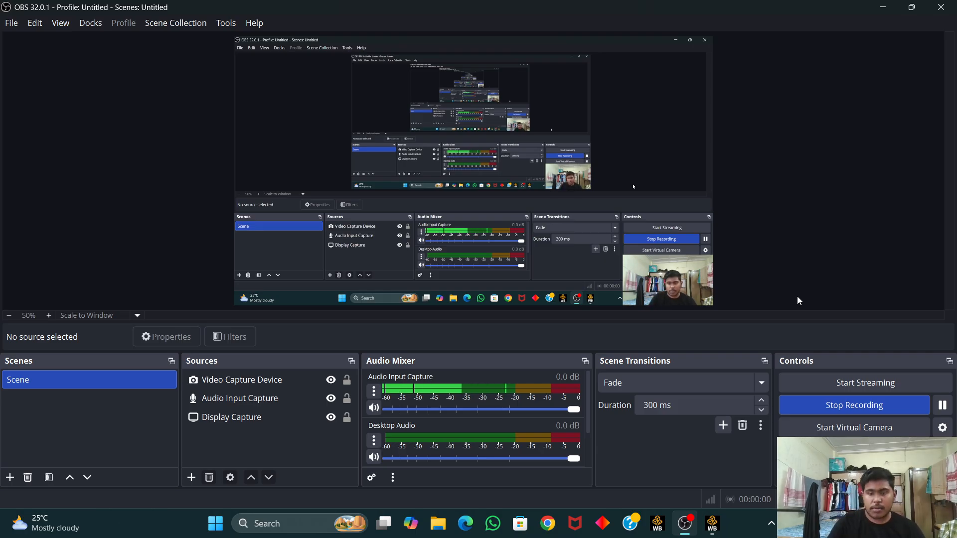
Step: Switch to Ansys Workbench and add a Fluid Flow (Fluent) analysis system to the project schematic
mouse_move(714, 526)
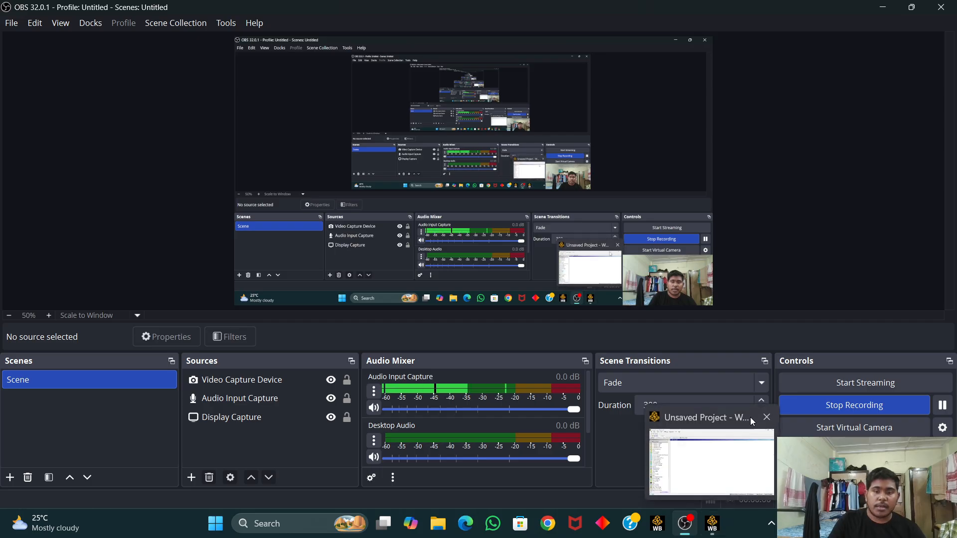
left_click(713, 524)
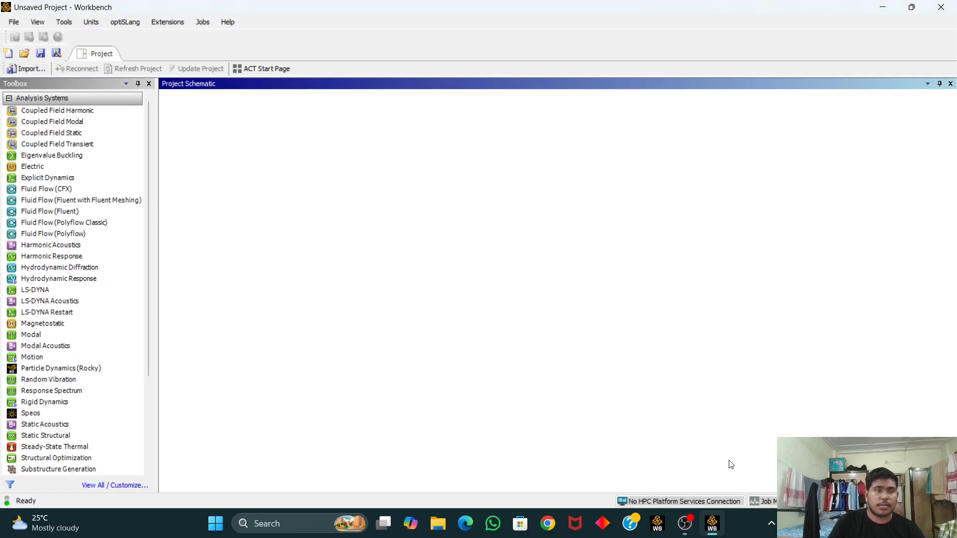
double_click(91, 213)
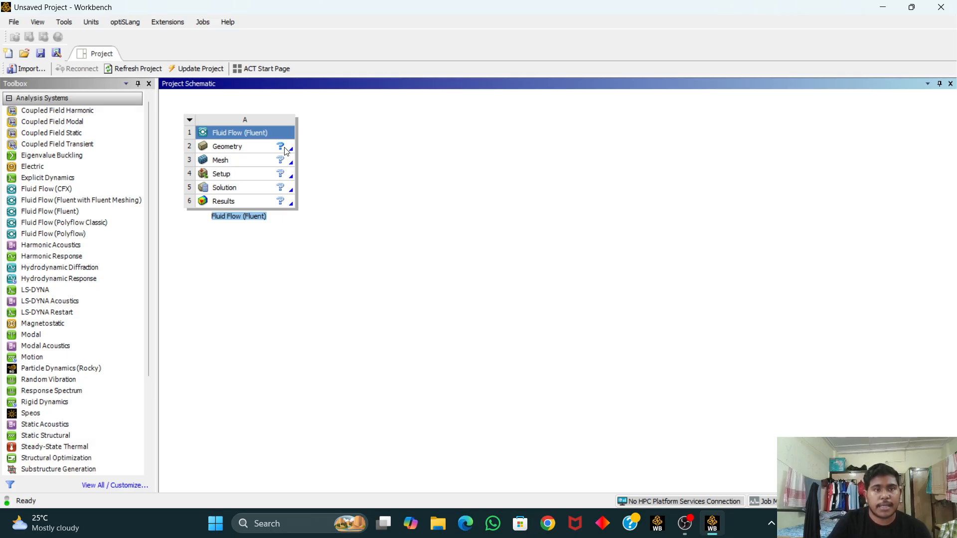
Step: Open the analysis system's Geometry cell in a new DesignModeler geometry
left_click(286, 149)
right_click(286, 150)
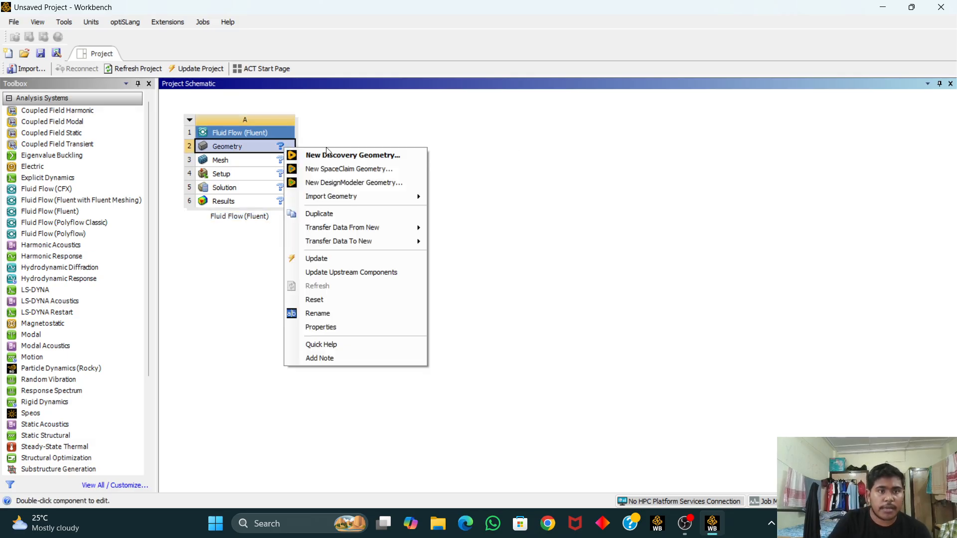
left_click(359, 184)
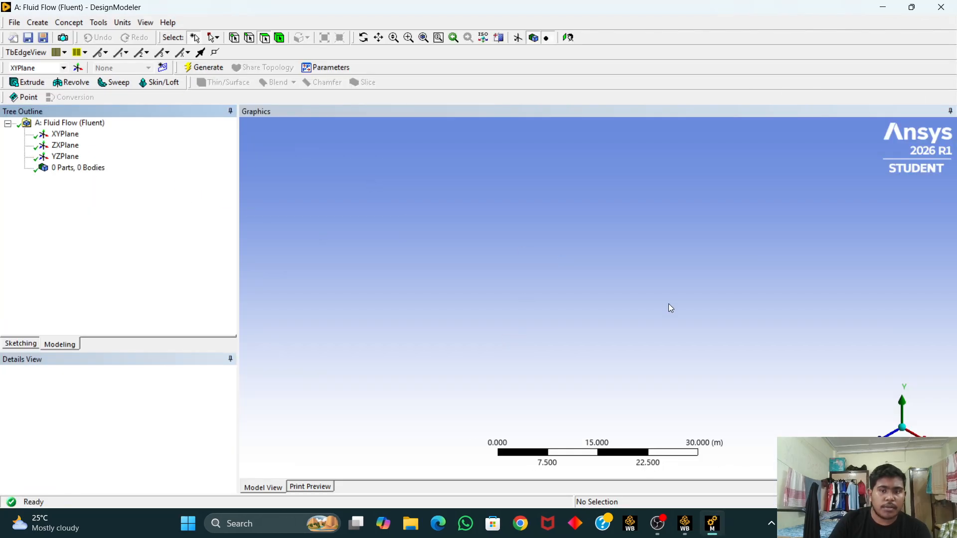
Step: On the XY plane, sketch a closed four-line rectangle from the origin, about 23 m wide and 12 m tall
left_click(72, 138)
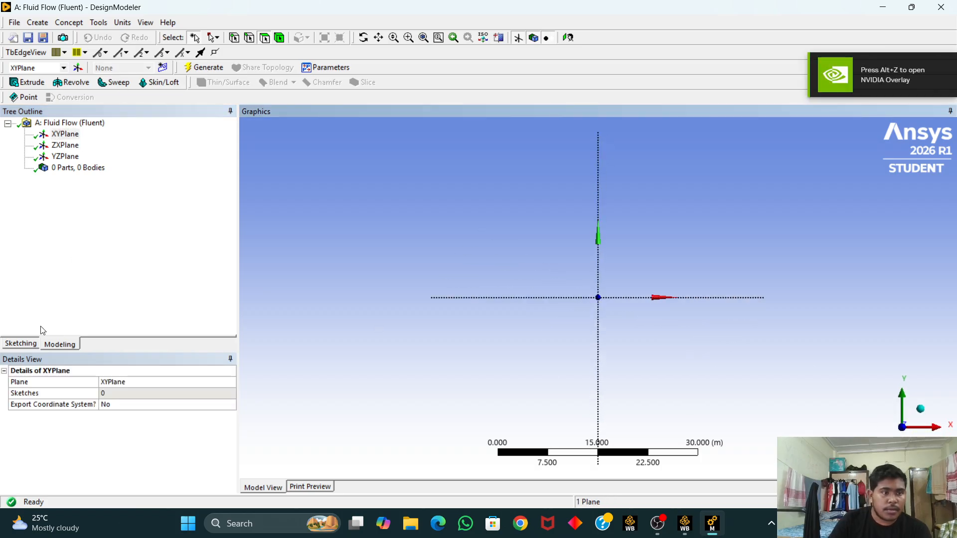
left_click(20, 344)
left_click(49, 142)
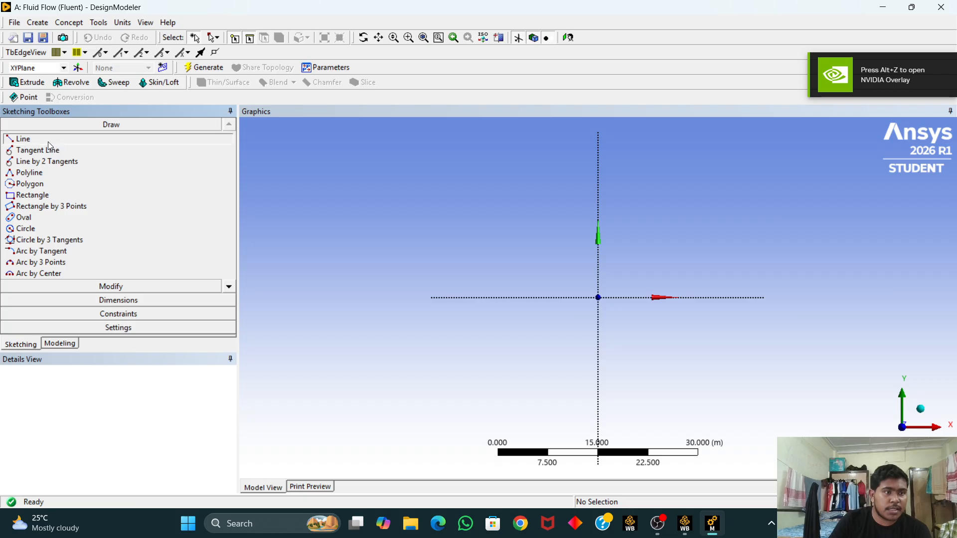
left_click(599, 296)
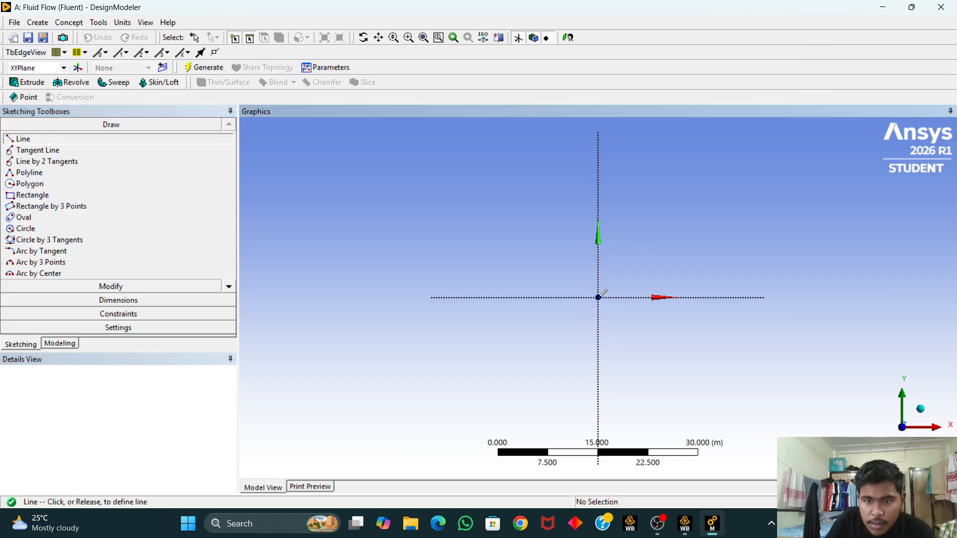
left_click(755, 296)
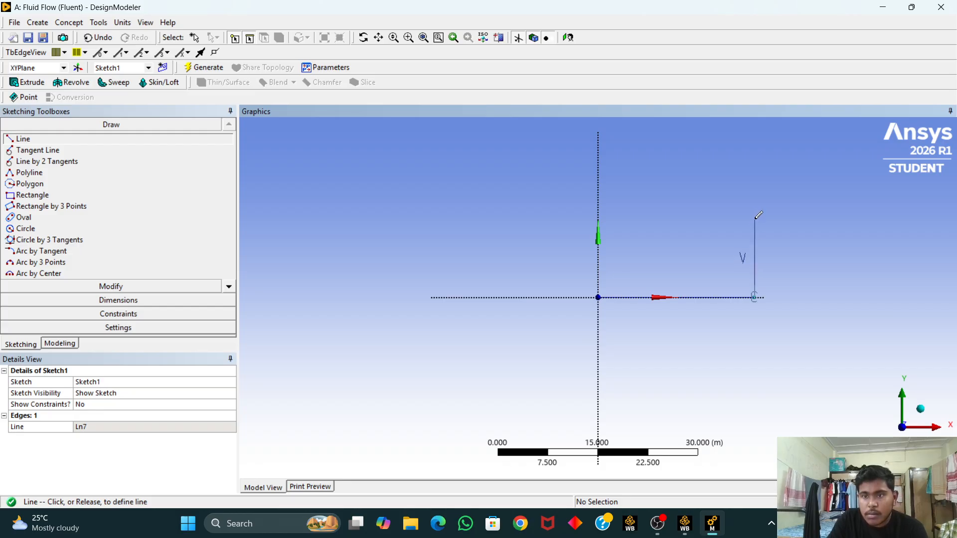
left_click(755, 219)
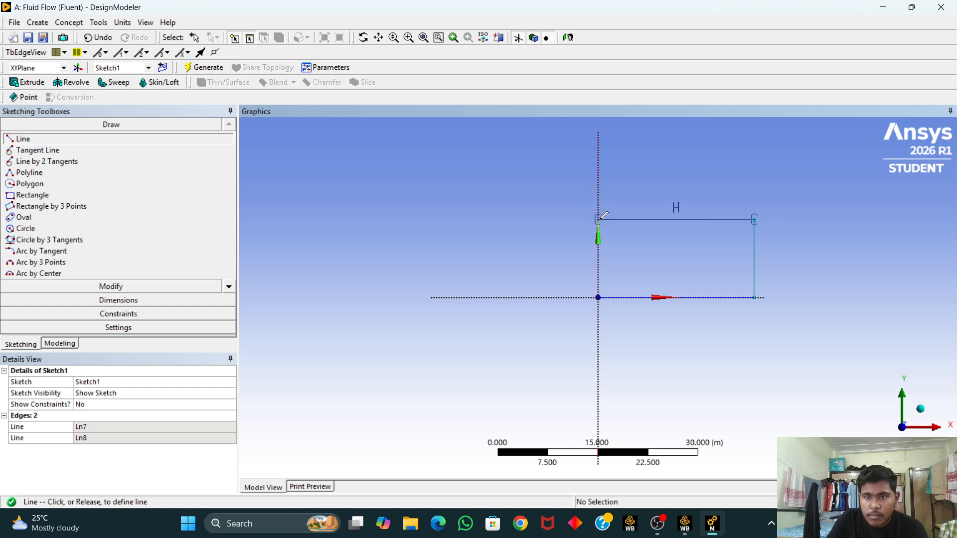
left_click(602, 216)
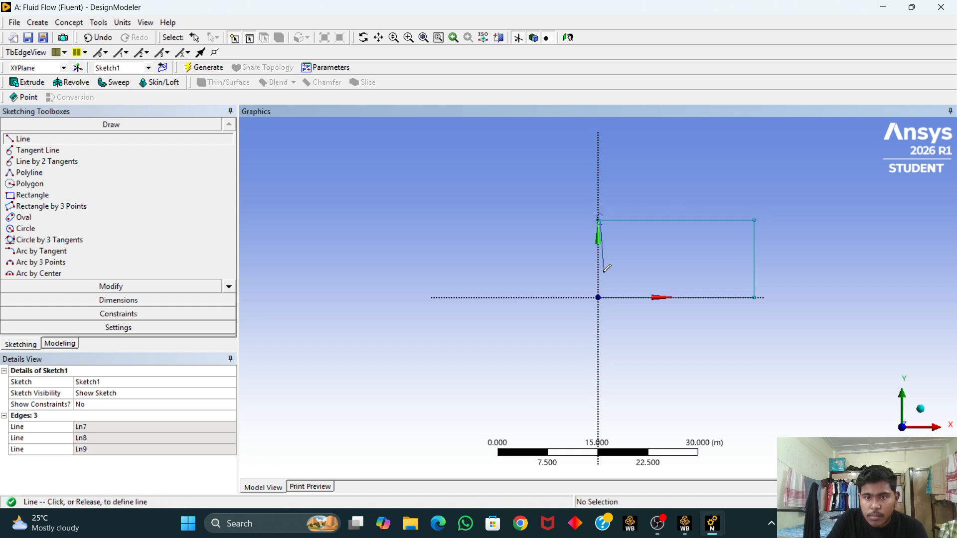
left_click(599, 297)
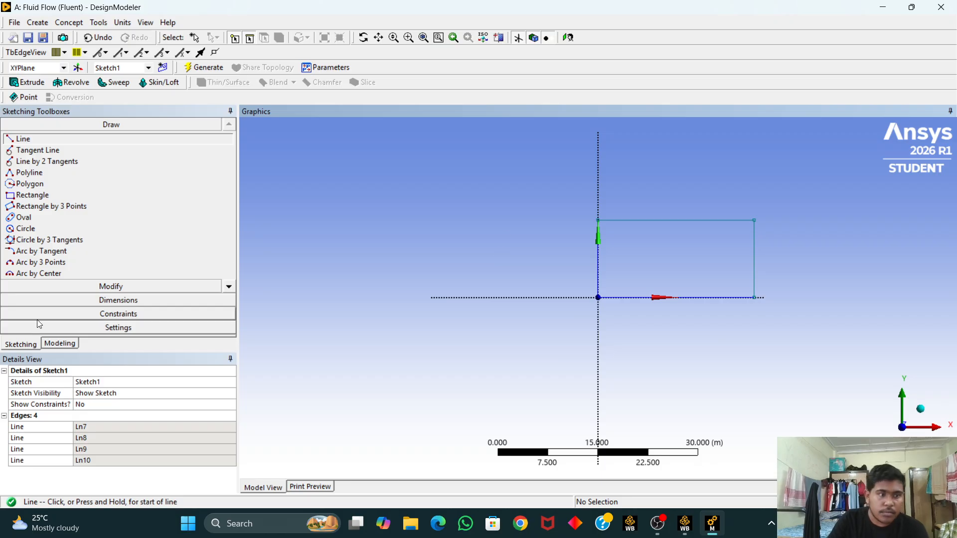
Step: Add a horizontal dimension across the rectangle's bottom edge
left_click(116, 301)
left_click(44, 178)
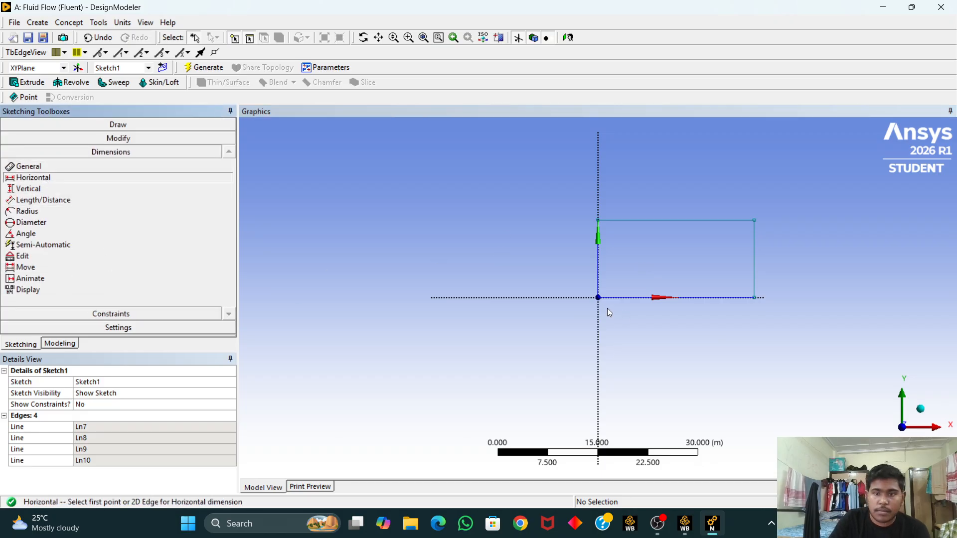
left_click(599, 298)
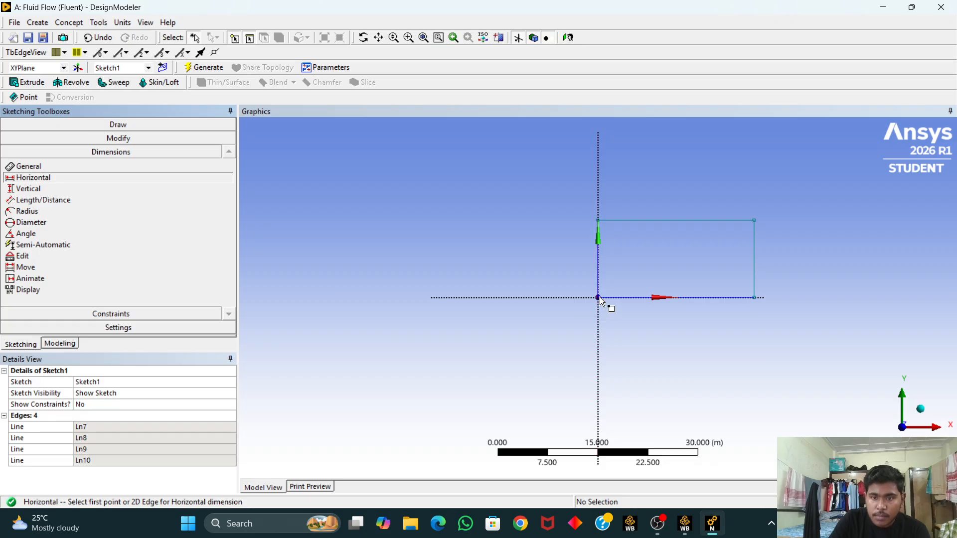
left_click(755, 298)
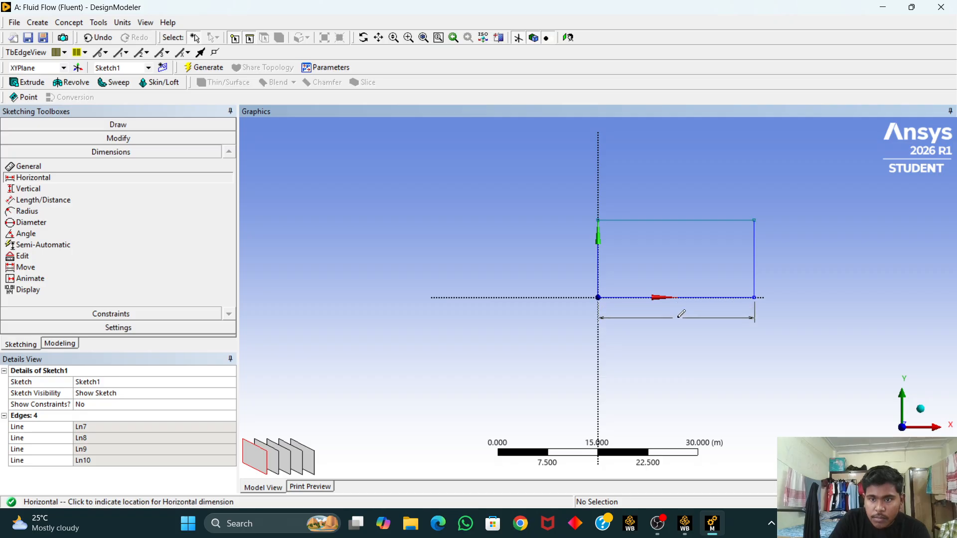
left_click(678, 320)
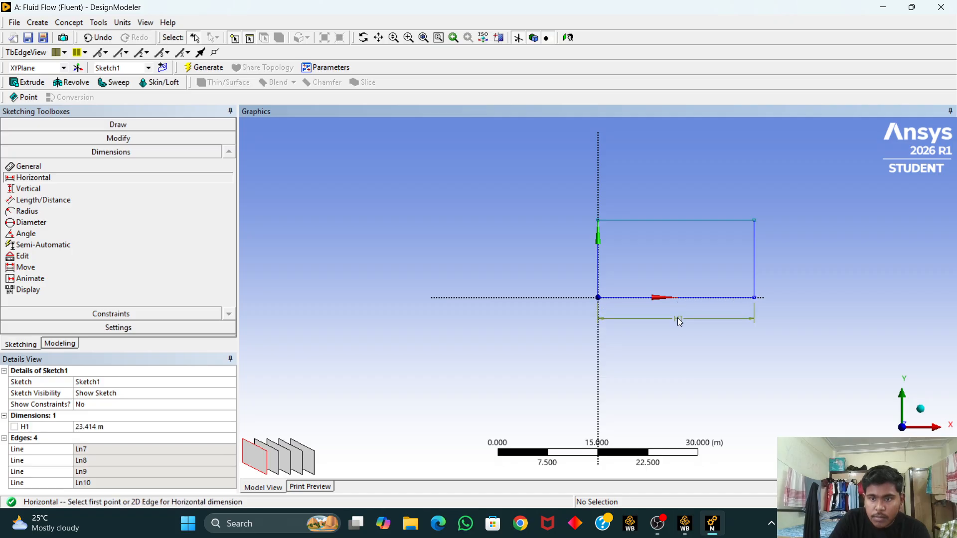
Step: Add a vertical dimension along the rectangle's left edge
left_click(35, 190)
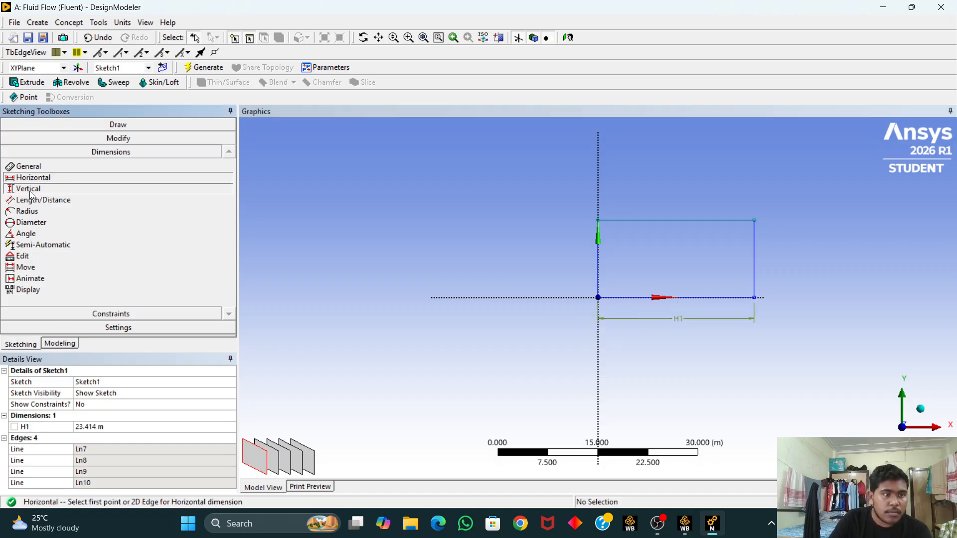
left_click(599, 298)
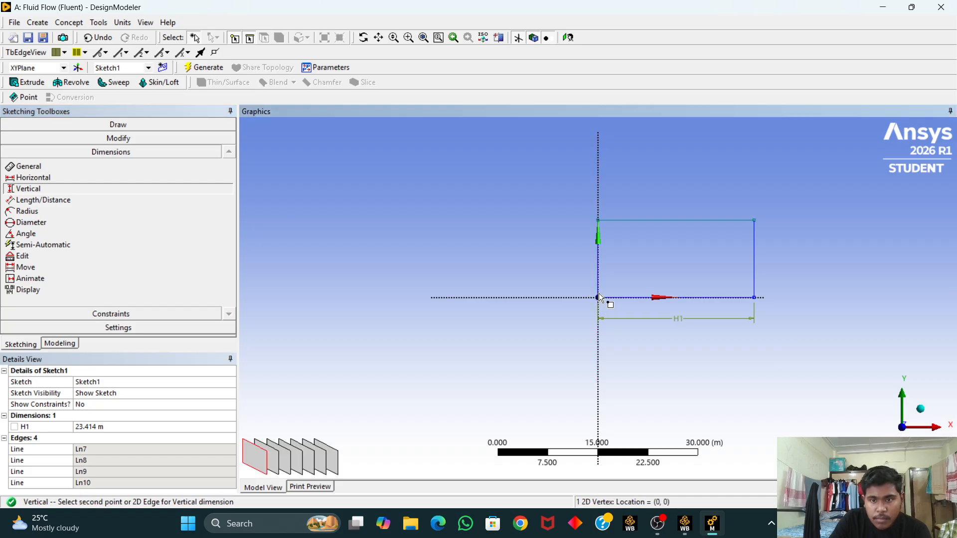
left_click(599, 222)
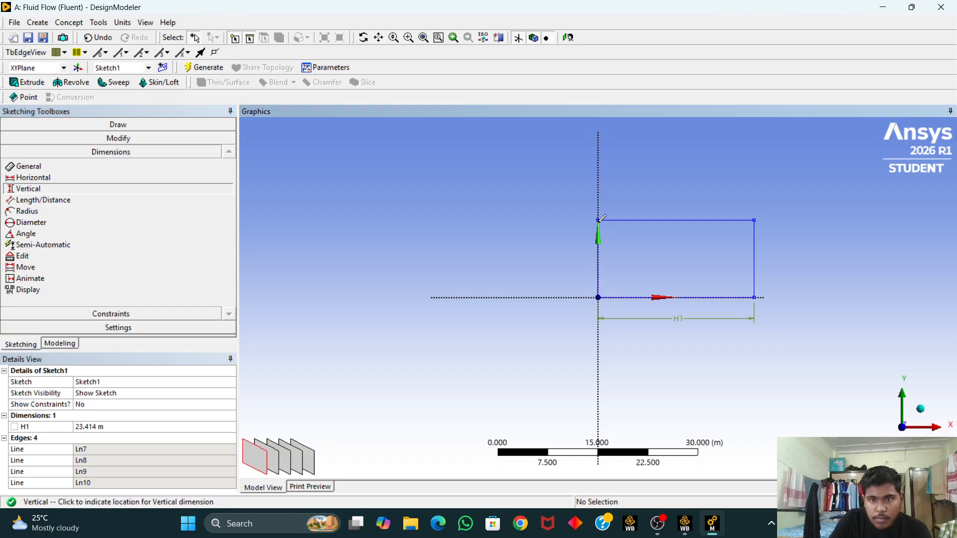
left_click(580, 255)
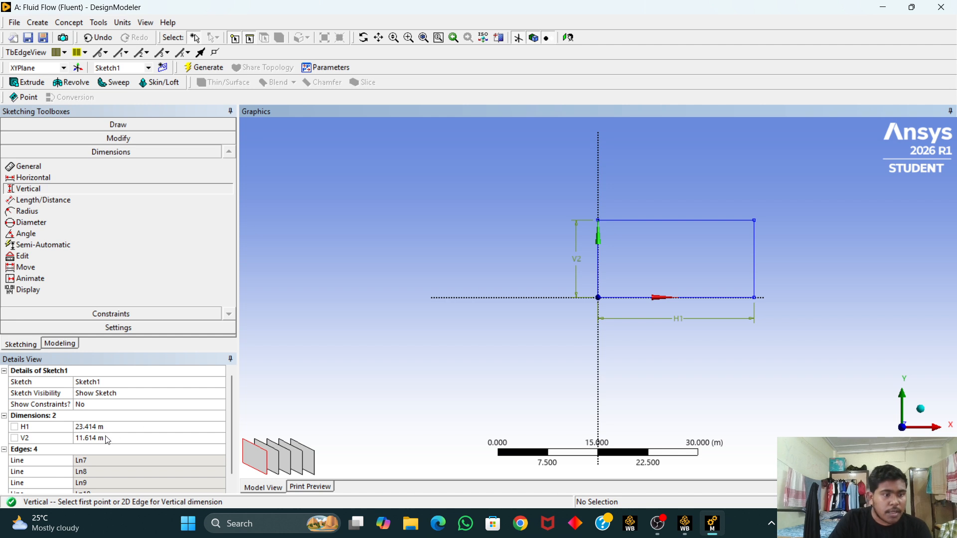
Step: Set the horizontal dimension H1 to 0.15 m
left_click(130, 428)
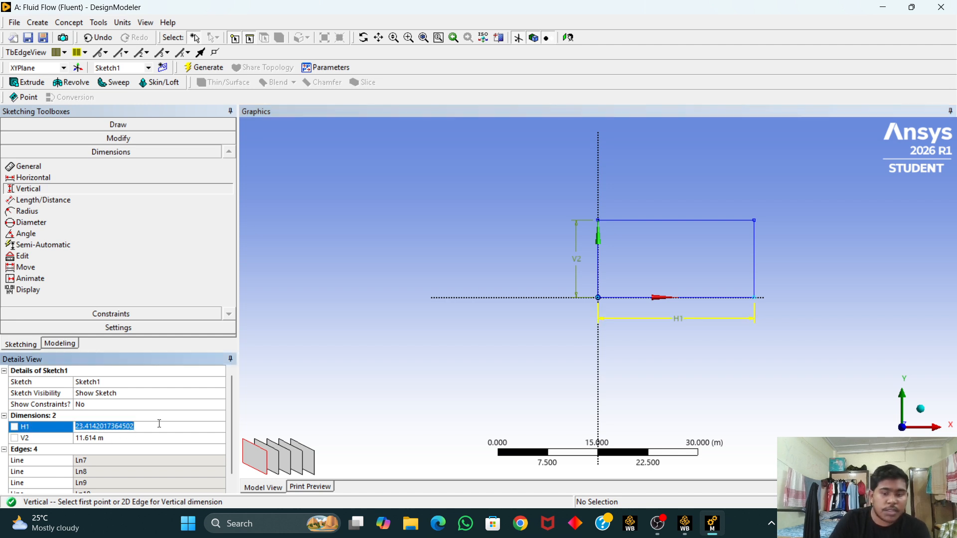
key("BackSpace")
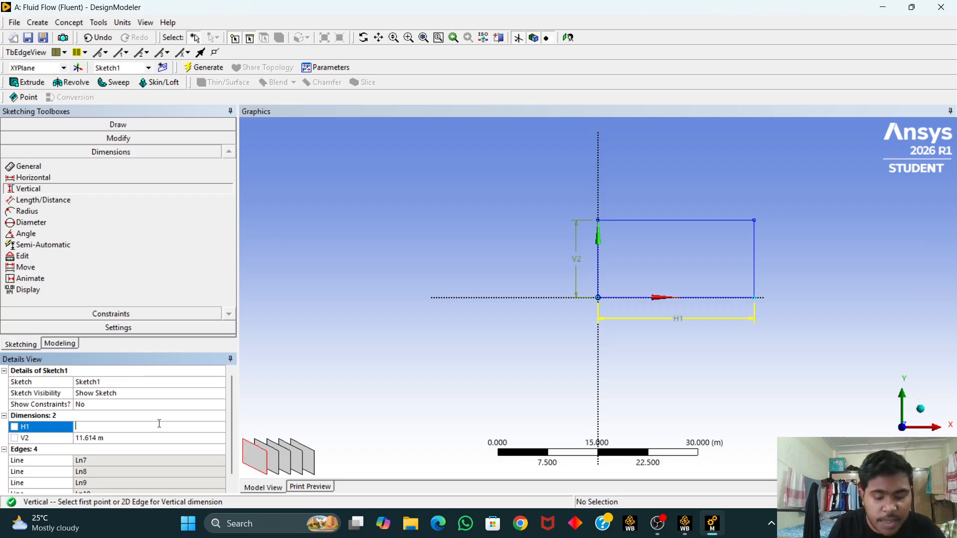
type("0.15")
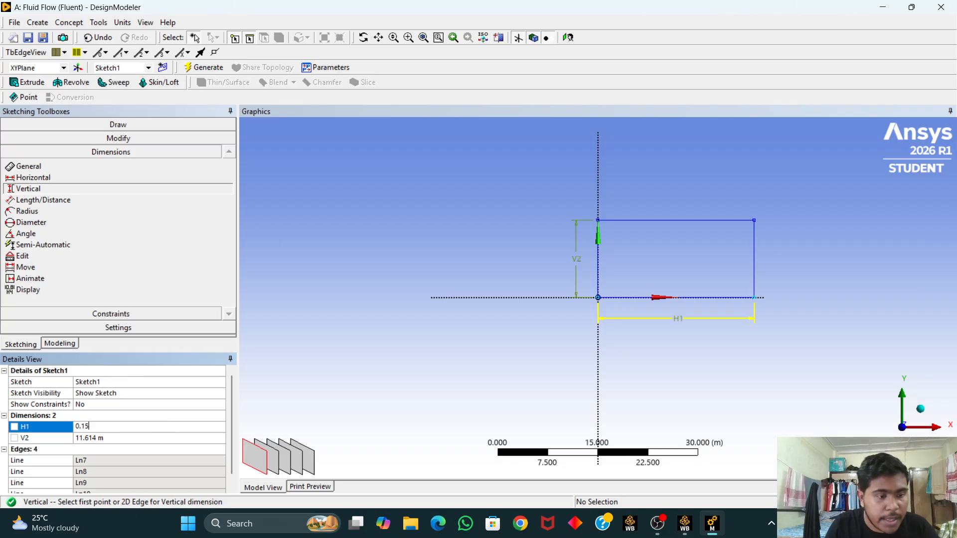
key("Return")
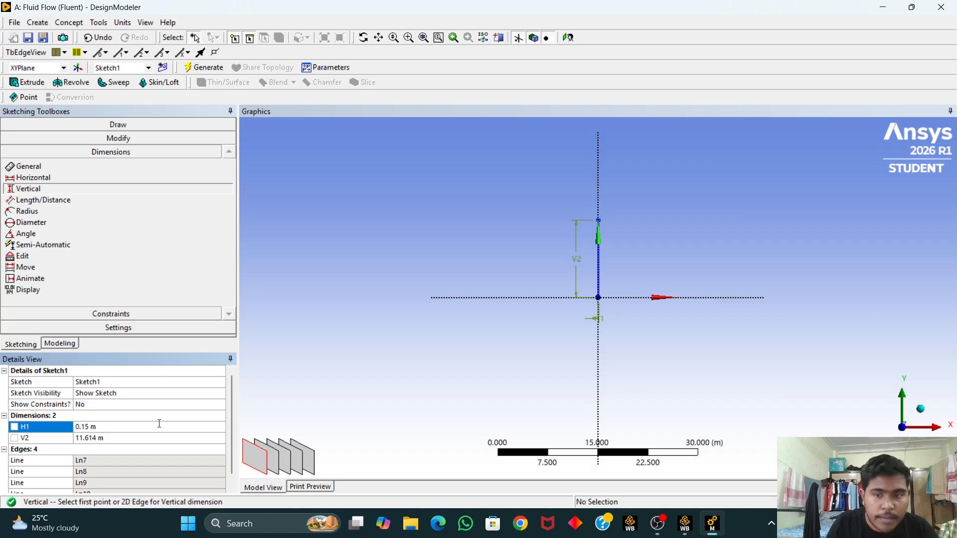
Step: Set the vertical dimension V2 to 0.04 m
left_click(121, 438)
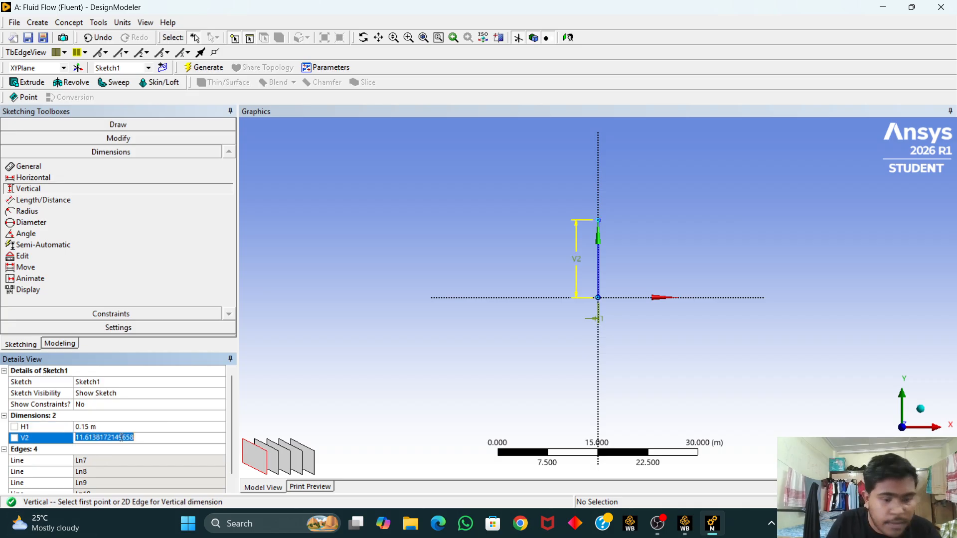
key("BackSpace")
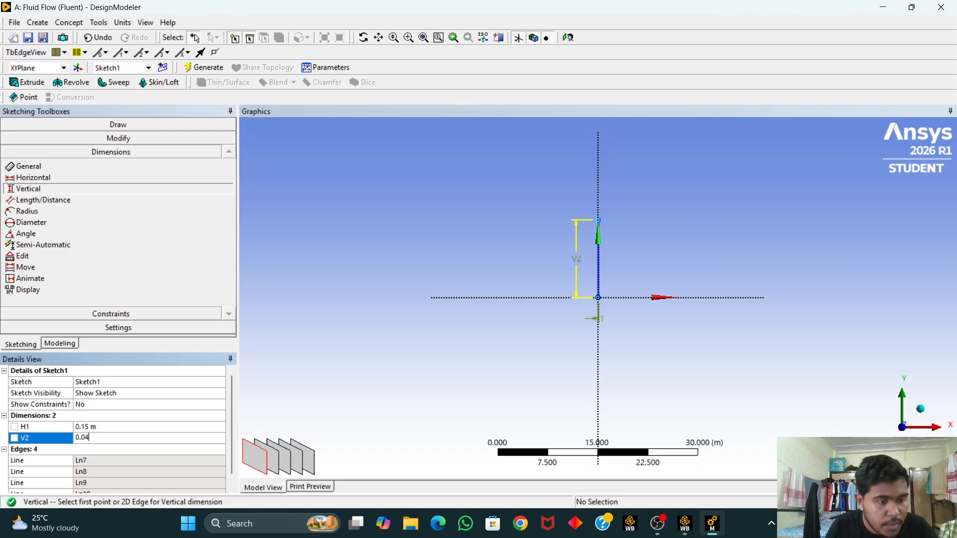
type("0.04")
key("Return")
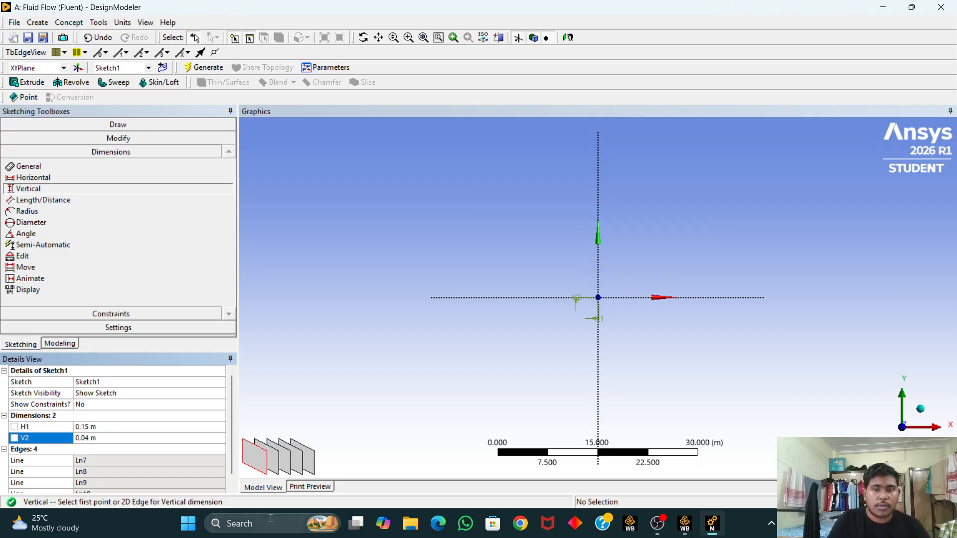
Step: Start an Extrude feature and apply Sketch1 as its geometry
scroll(639, 317, "up", 15)
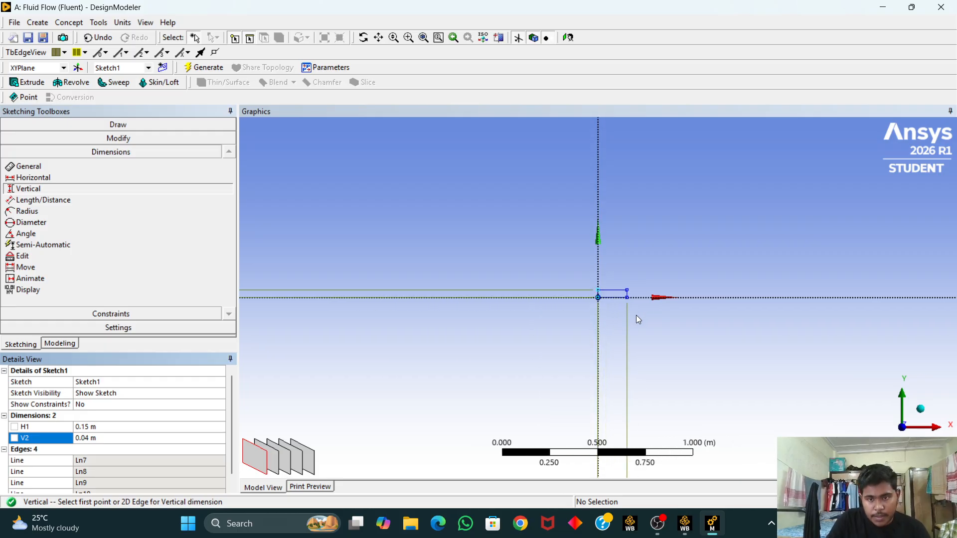
scroll(639, 320, "up", 2)
mouse_move(837, 230)
middle_mouse_down()
mouse_move(806, 233)
mouse_move(819, 238)
middle_mouse_up()
left_click(918, 412)
left_click(879, 440)
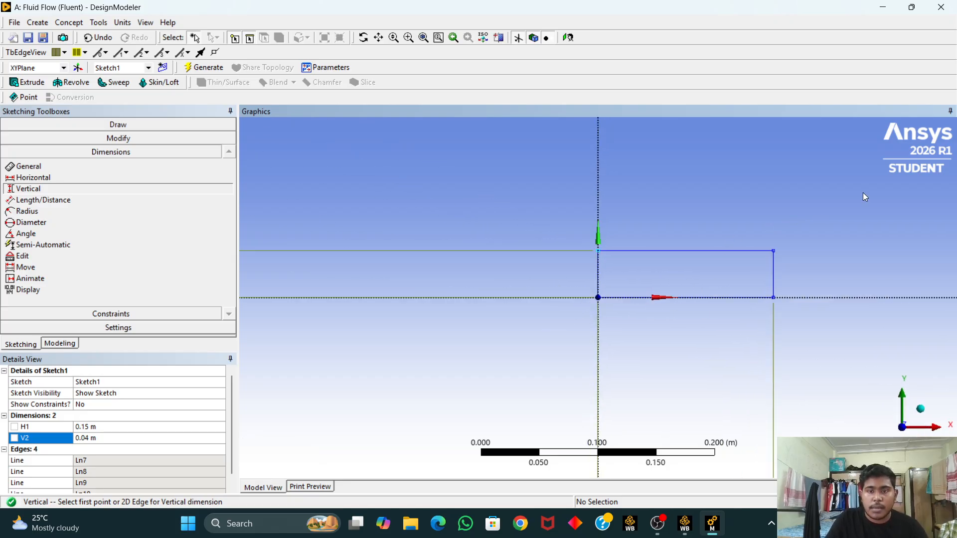
mouse_move(863, 193)
middle_mouse_down("ctrl")
mouse_move(783, 224)
mouse_move(758, 209)
middle_mouse_up("ctrl")
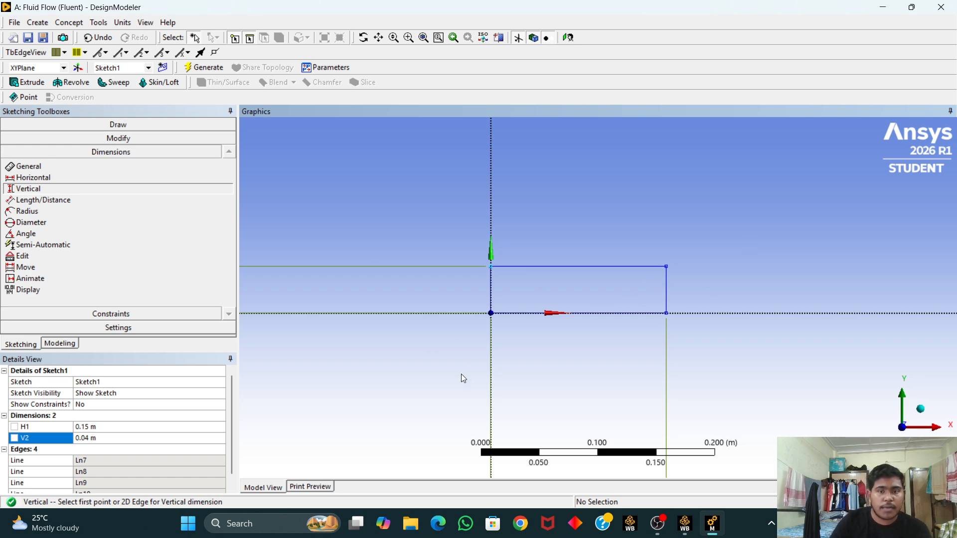
left_click(34, 84)
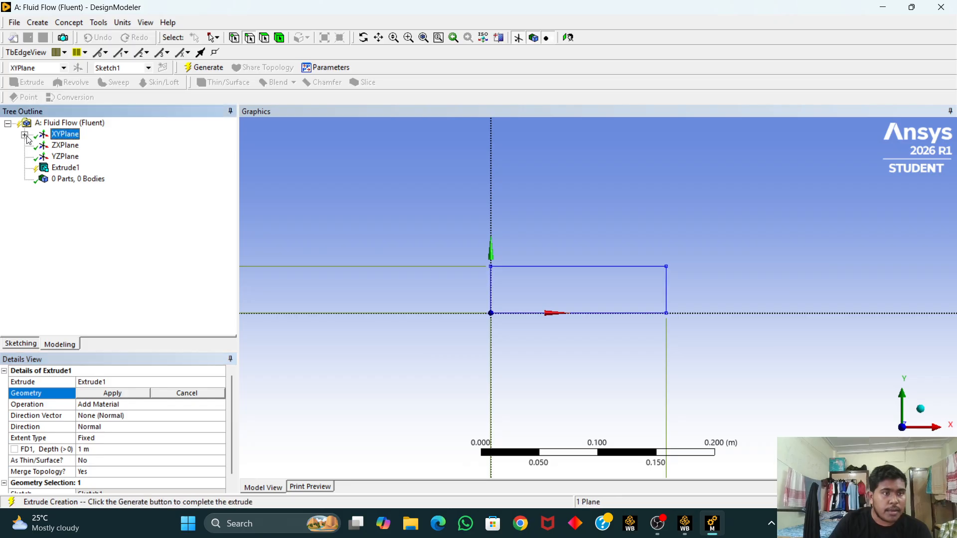
left_click(25, 135)
left_click(80, 145)
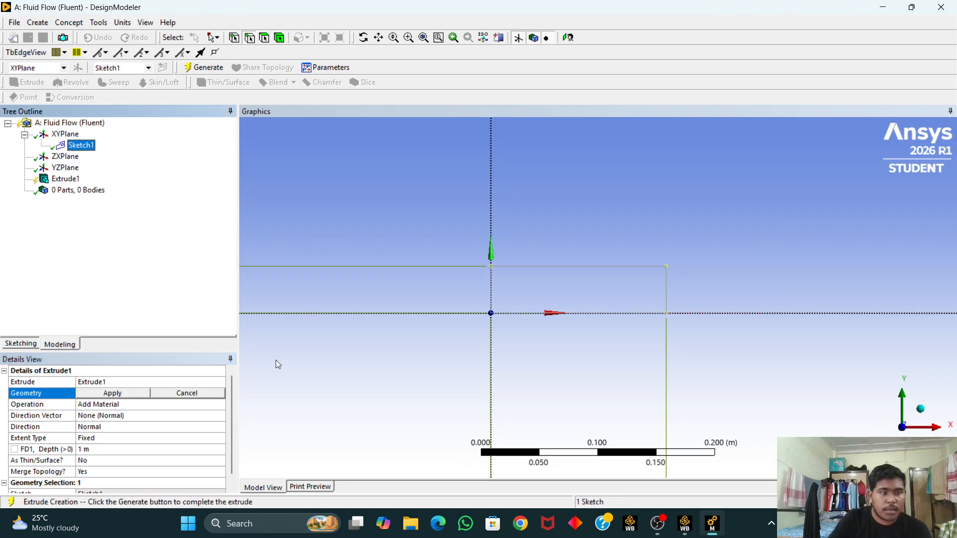
left_click(102, 393)
Step: Set the extrusion depth to 0.005 m
scroll(141, 439, "down", 1)
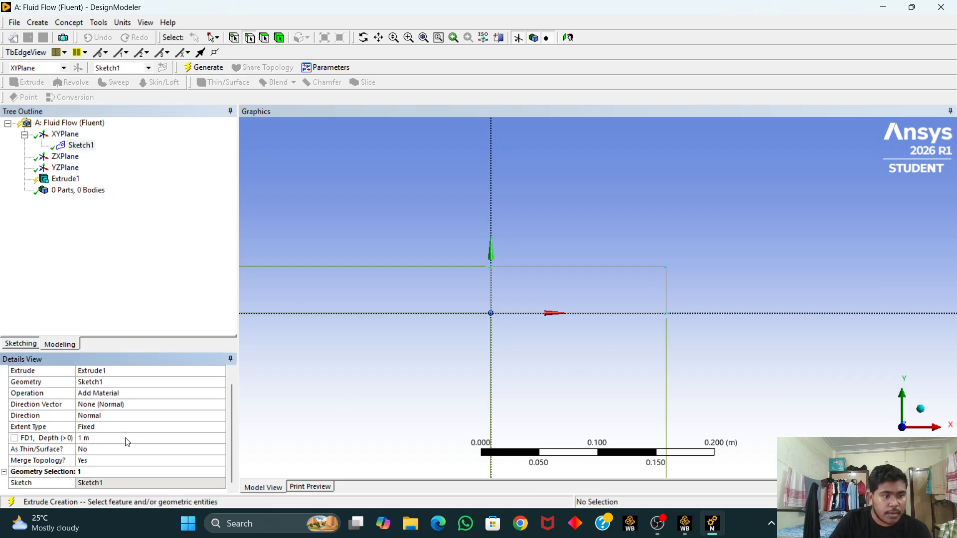
left_click(123, 438)
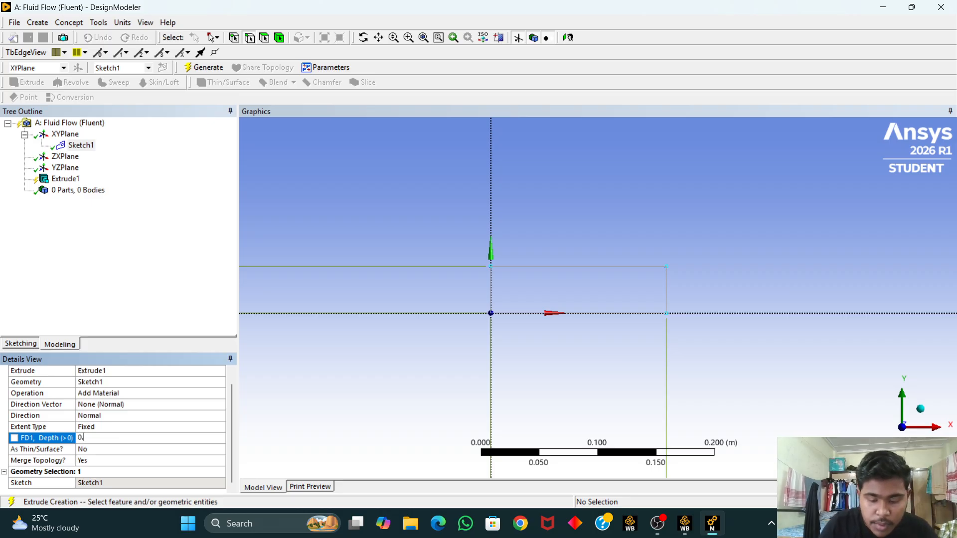
key("Return")
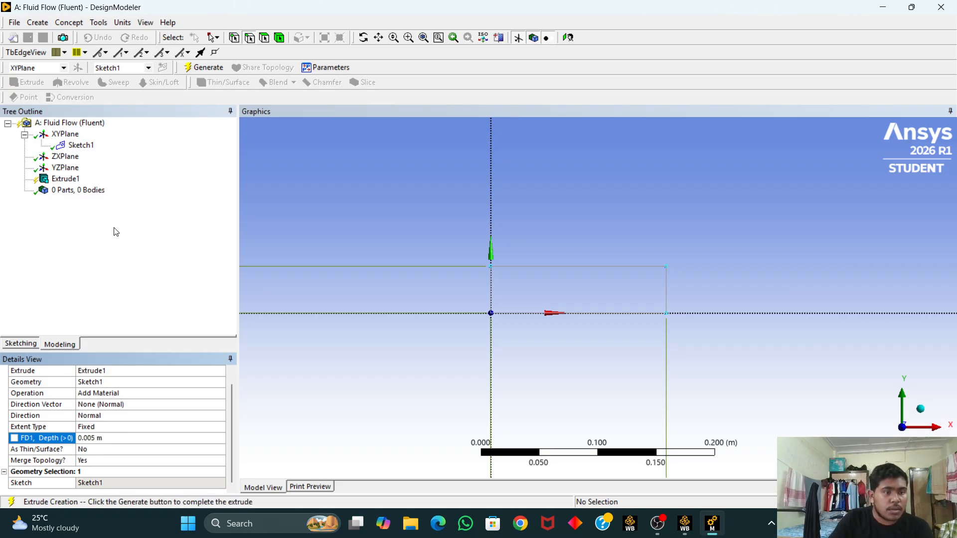
Step: Generate the 0.005 m extrusion of Sketch1 to create the fluid body
left_click(203, 67)
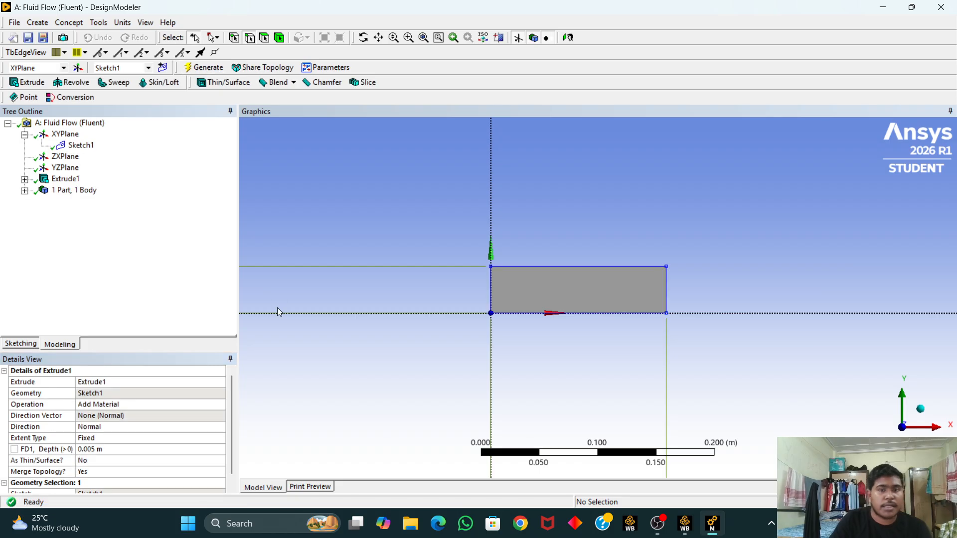
mouse_move(428, 207)
middle_mouse_down()
mouse_move(496, 282)
mouse_move(507, 280)
mouse_move(500, 254)
mouse_move(513, 276)
mouse_move(491, 259)
mouse_move(518, 246)
mouse_move(482, 251)
mouse_move(419, 215)
middle_mouse_up()
scroll(422, 287, "up", 1)
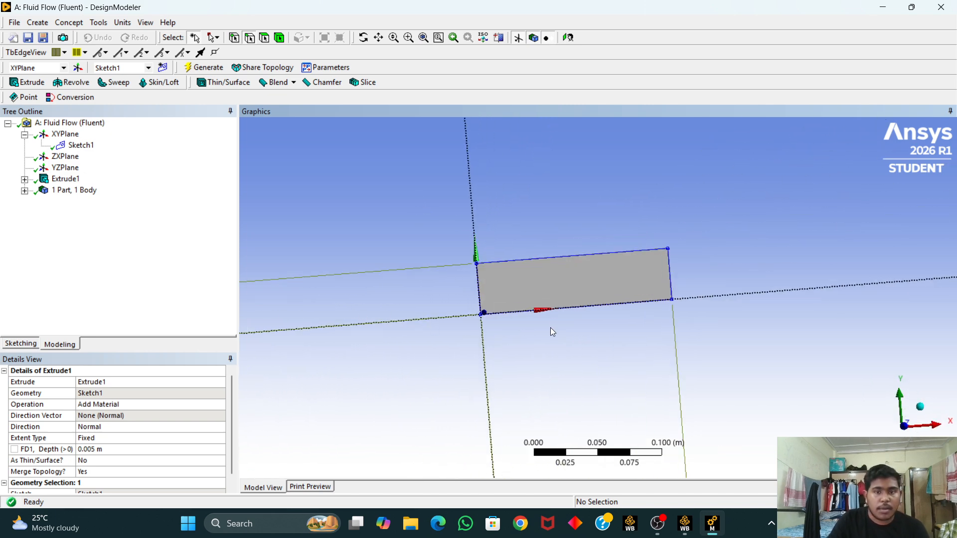
Step: Switch to the Workbench project and open the Mesh cell for editing
left_click(689, 528)
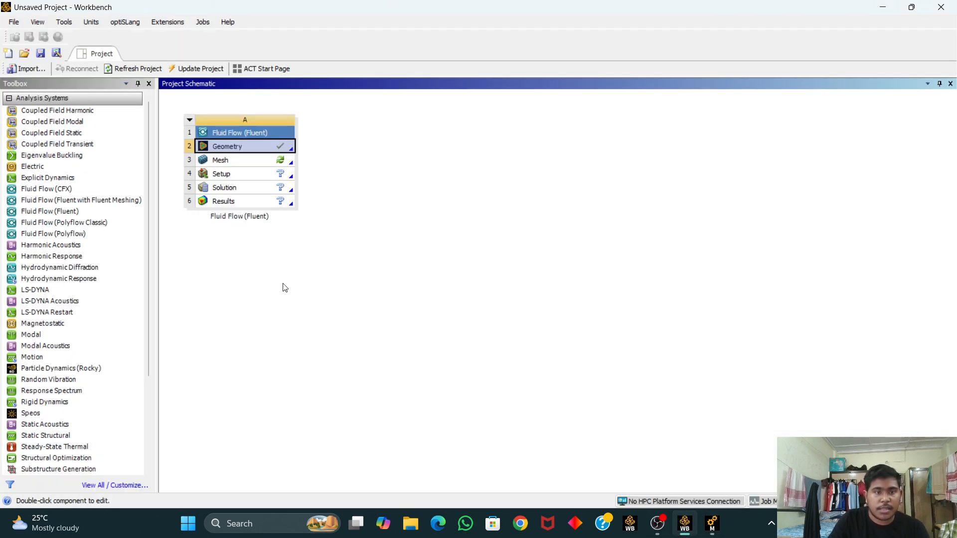
left_click(280, 160)
right_click(280, 161)
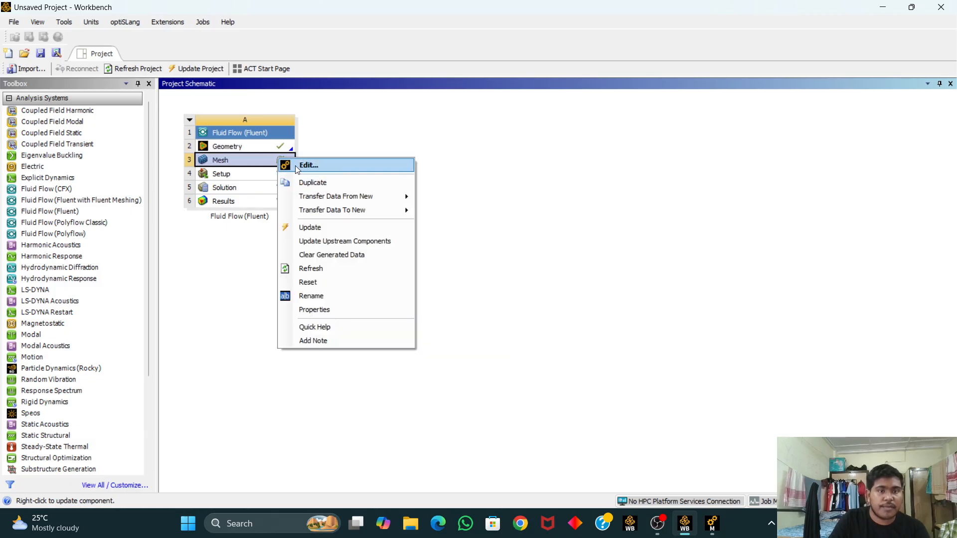
left_click(295, 165)
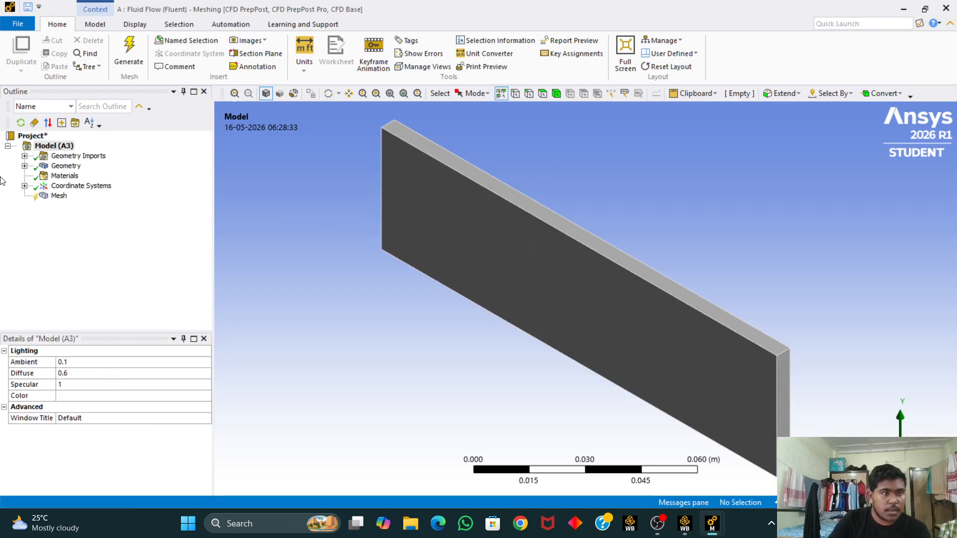
Step: Generate the default mesh on the fluid domain
right_click(60, 197)
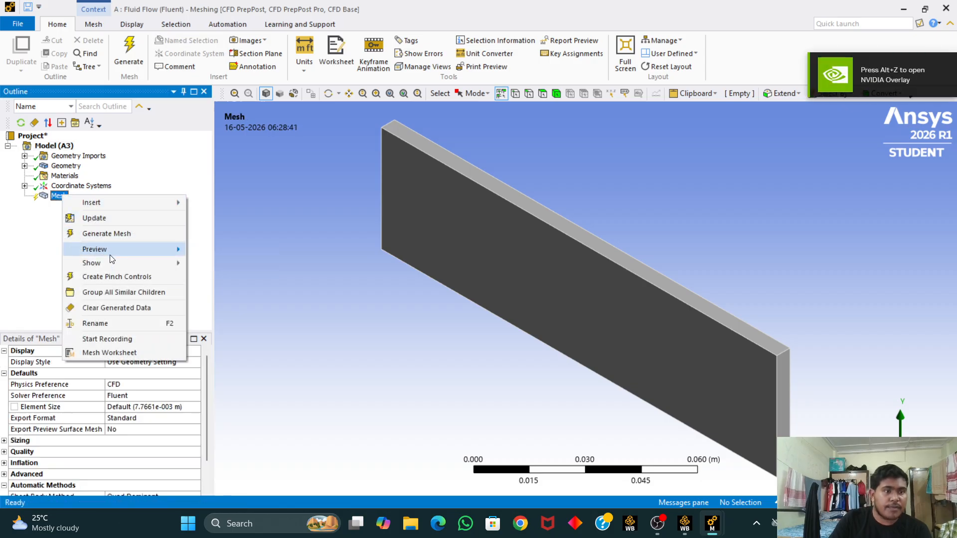
left_click(105, 237)
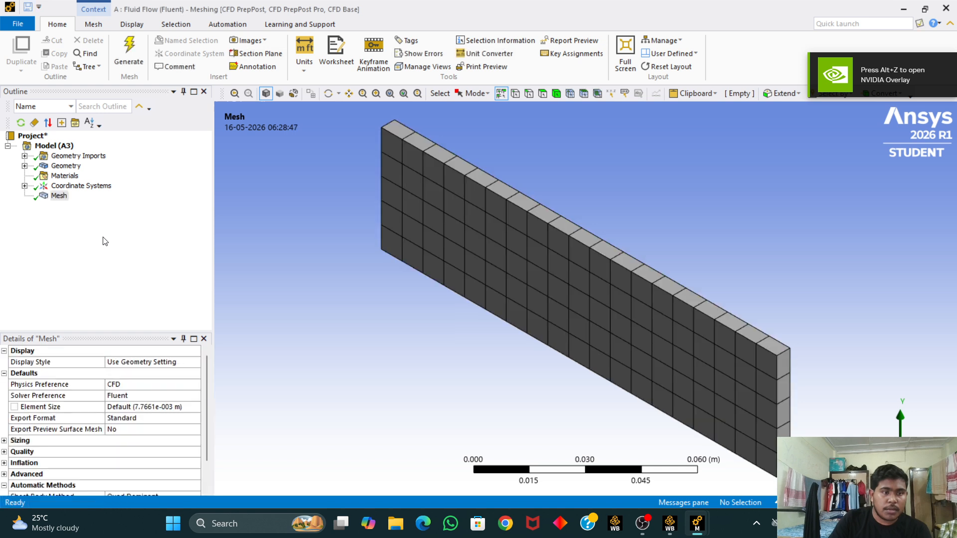
Step: Insert a mesh Method control scoped to the fluid body and set its method to Sweep
right_click(59, 196)
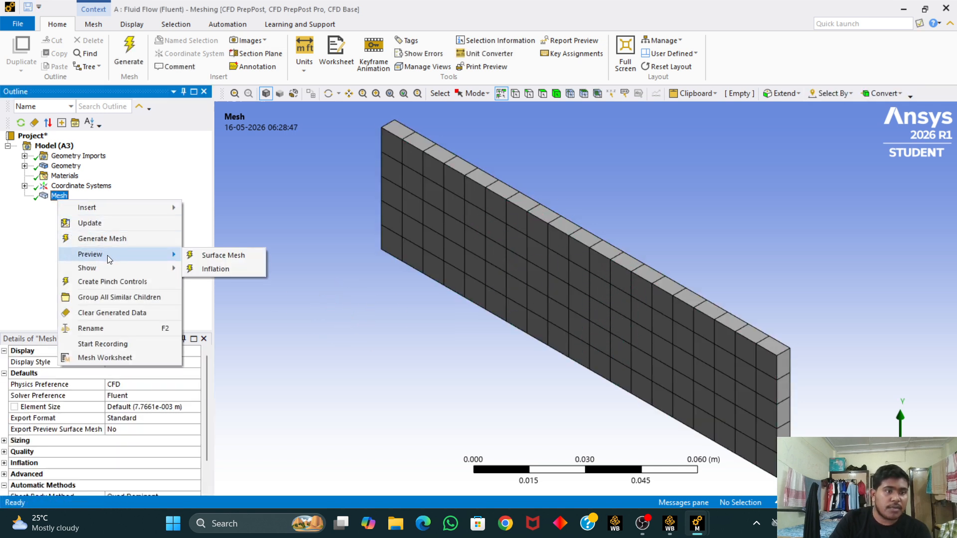
mouse_move(112, 209)
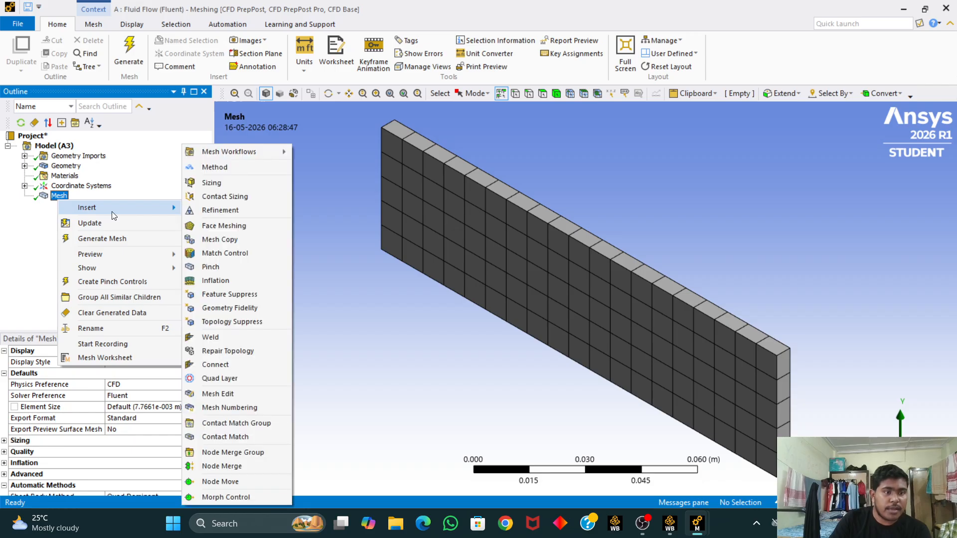
left_click(223, 169)
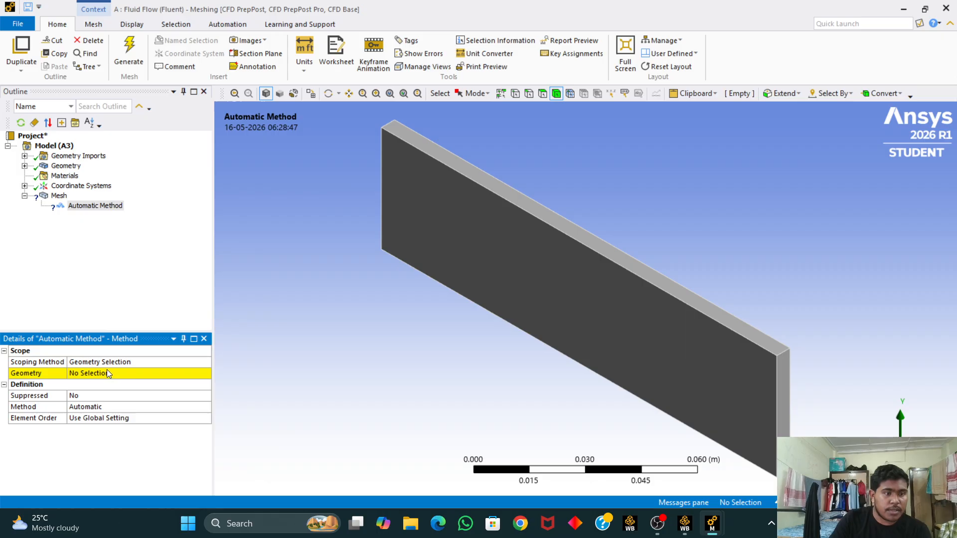
left_click(109, 374)
left_click(471, 273)
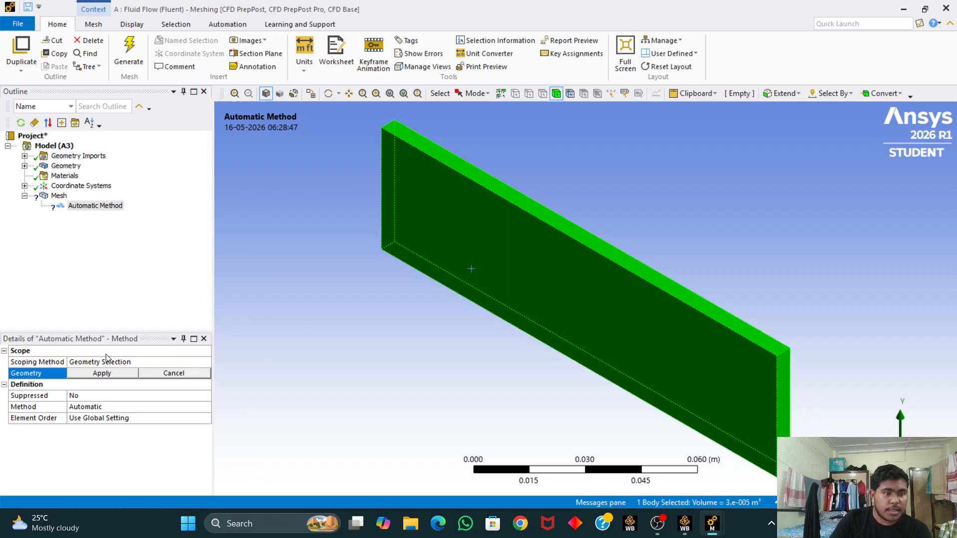
left_click(102, 374)
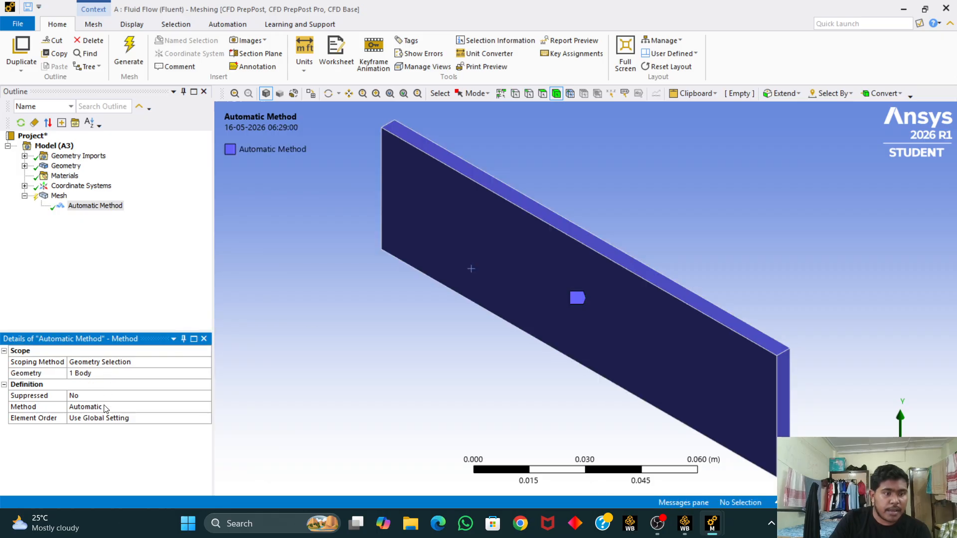
left_click(126, 407)
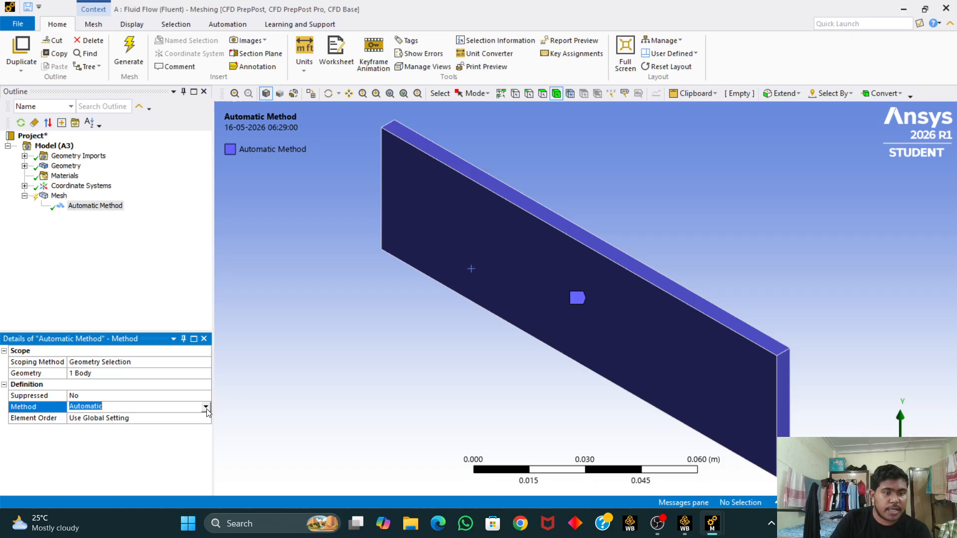
left_click(205, 407)
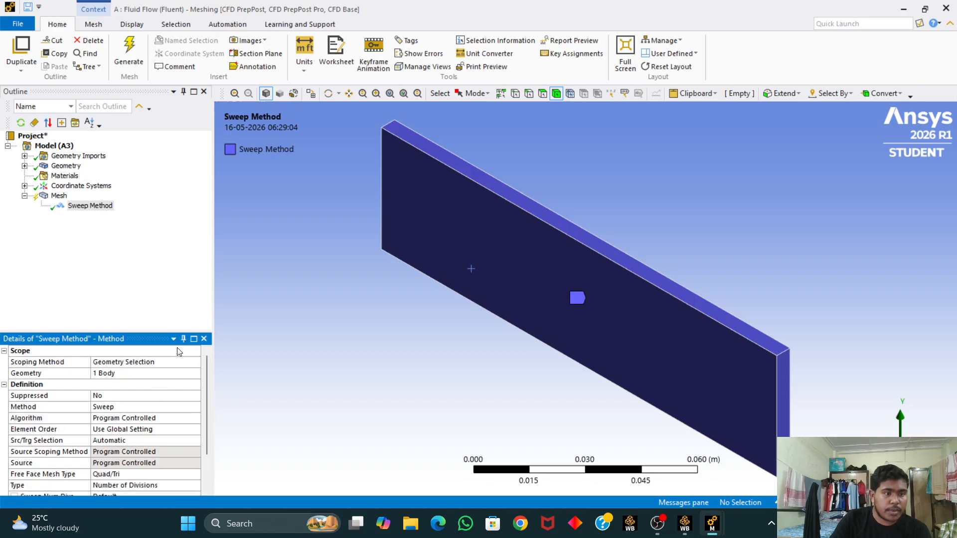
Step: Regenerate the mesh with the Sweep method applied
left_click(130, 55)
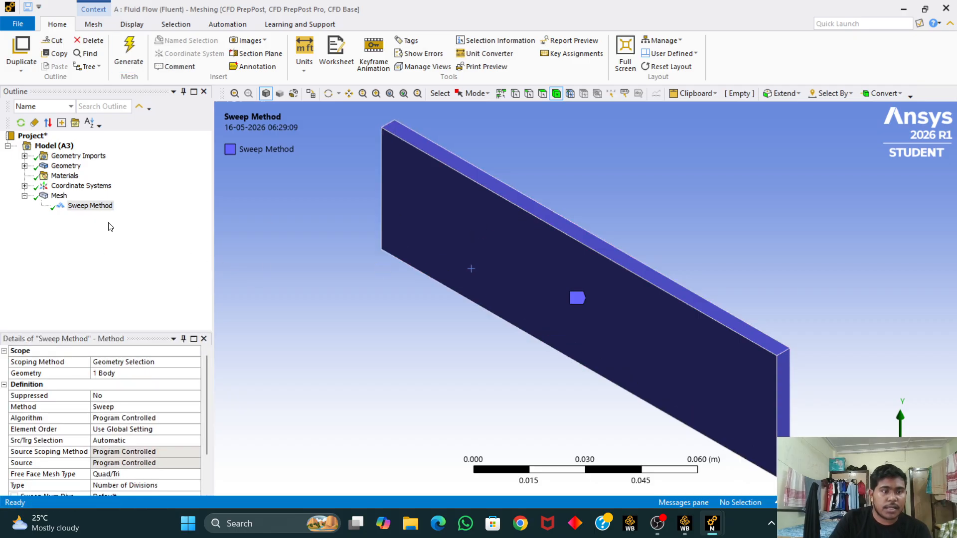
left_click(59, 195)
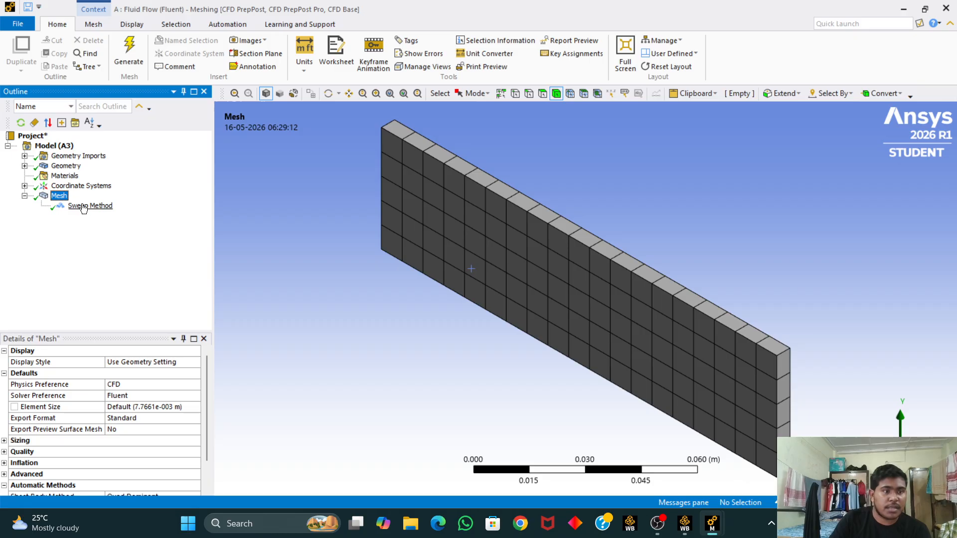
Step: Insert a Sizing control on the fluid body and set its element size to 0.002 m
right_click(72, 200)
mouse_move(149, 205)
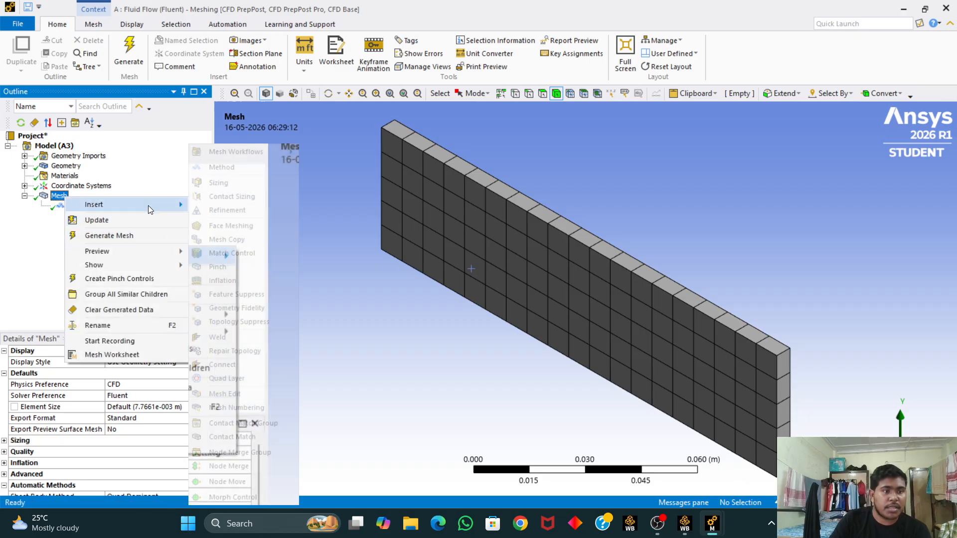
left_click(218, 183)
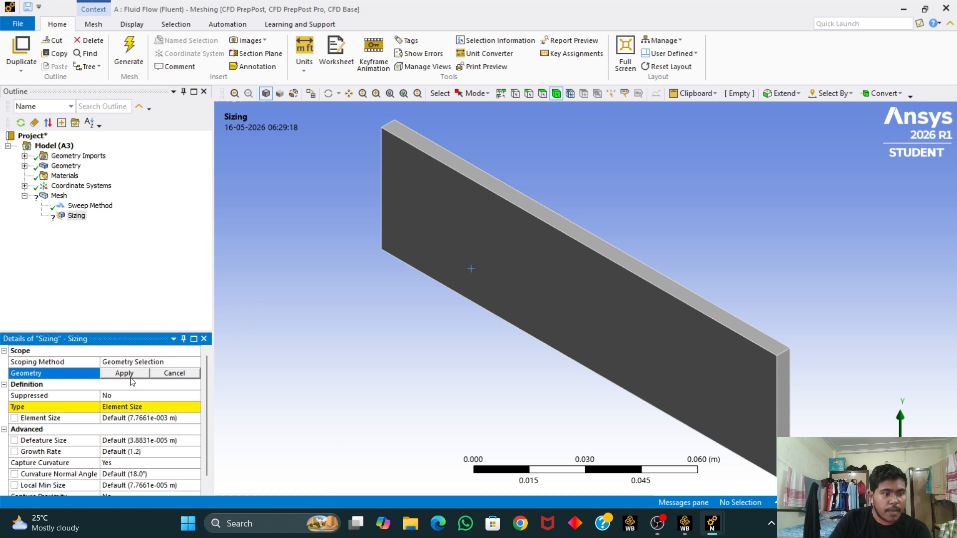
left_click(522, 241)
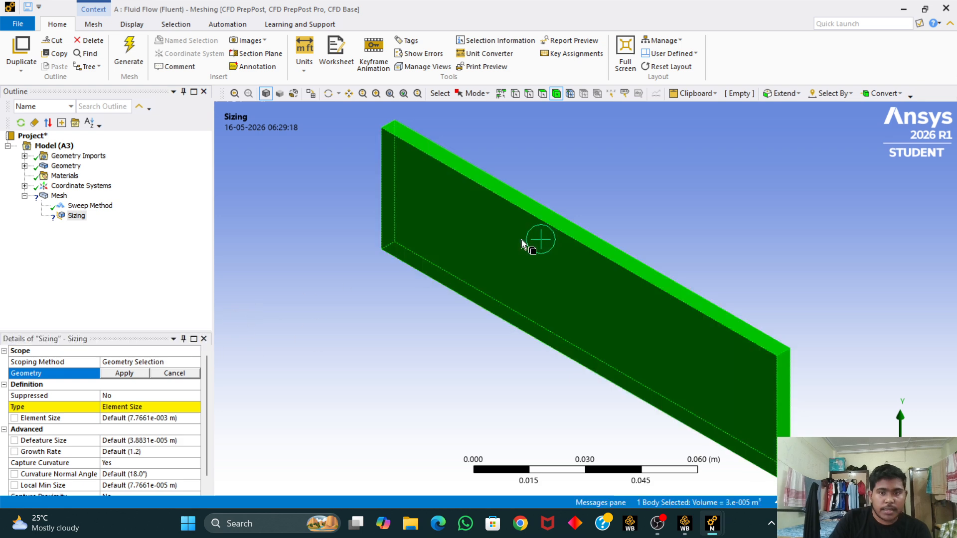
left_click(124, 374)
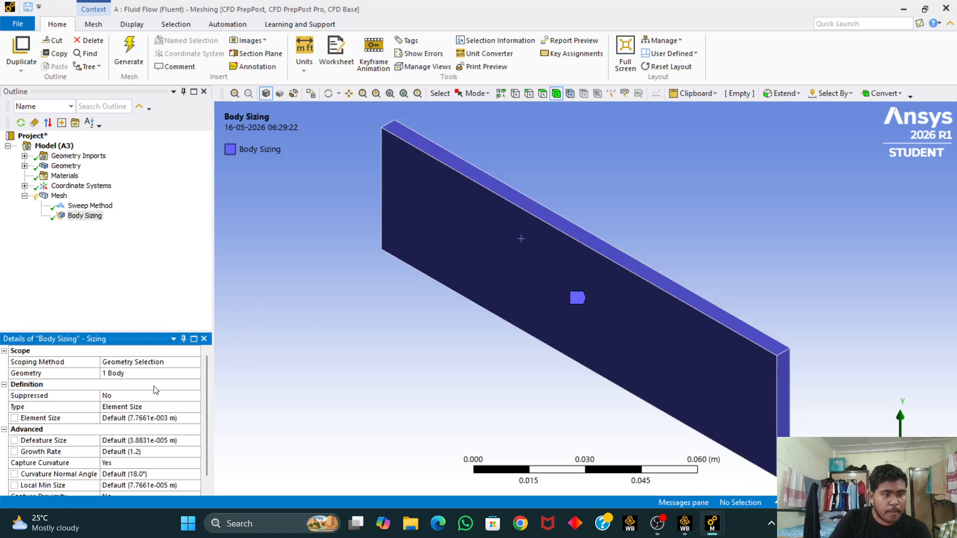
scroll(155, 397, "down", 1)
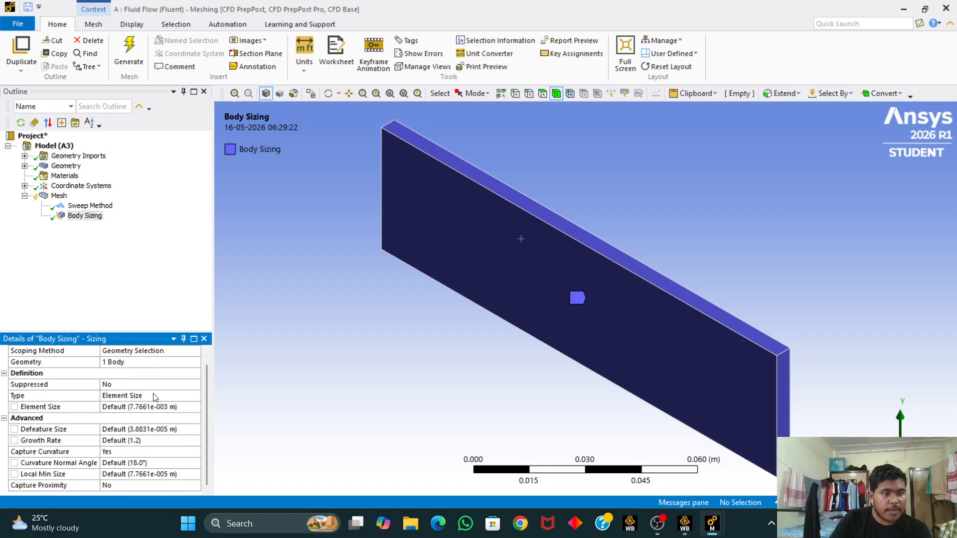
left_click(189, 407)
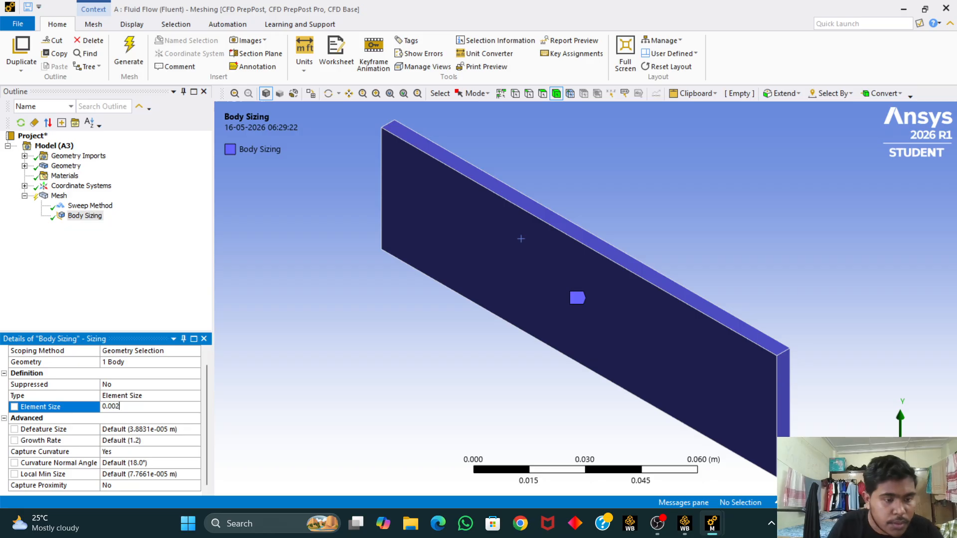
key("Return")
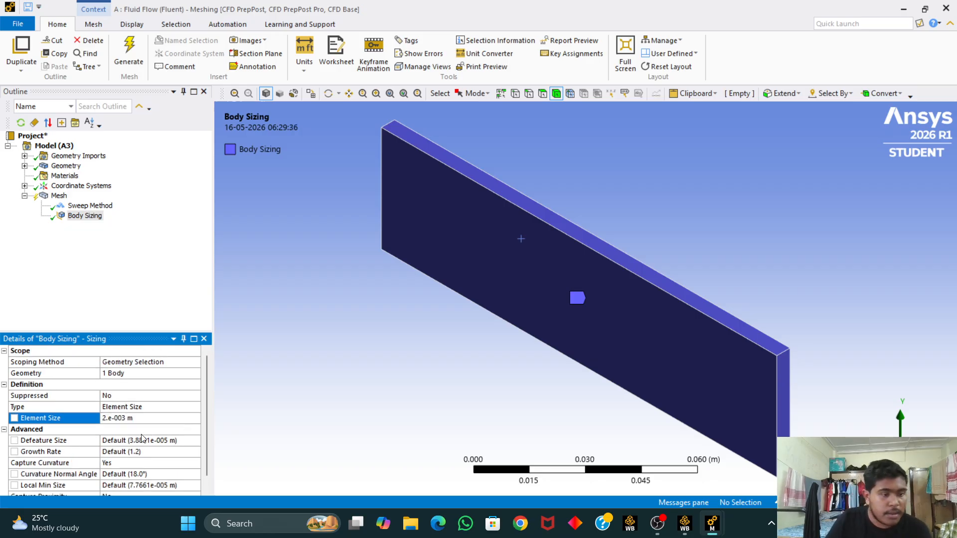
Step: Regenerate the mesh with the 0.002 m body sizing
left_click(135, 59)
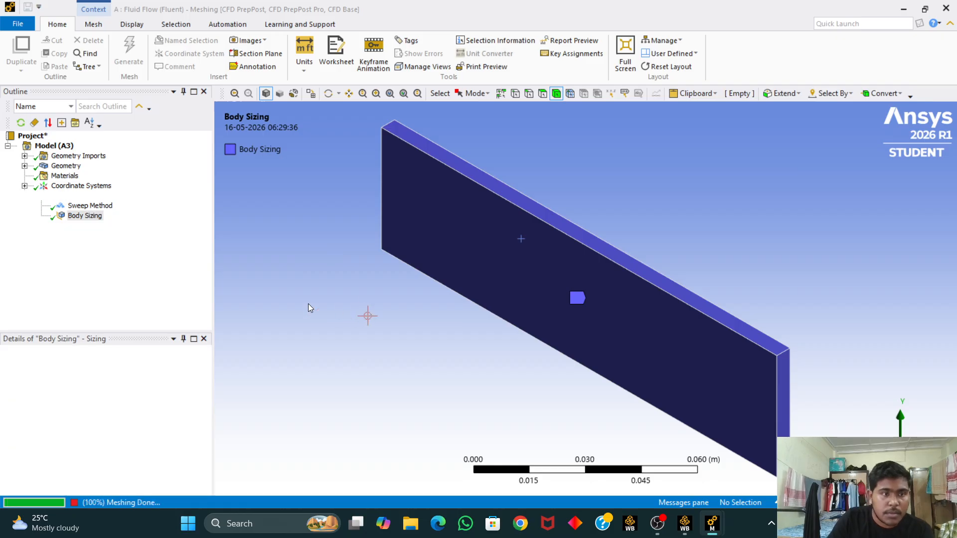
left_click(56, 196)
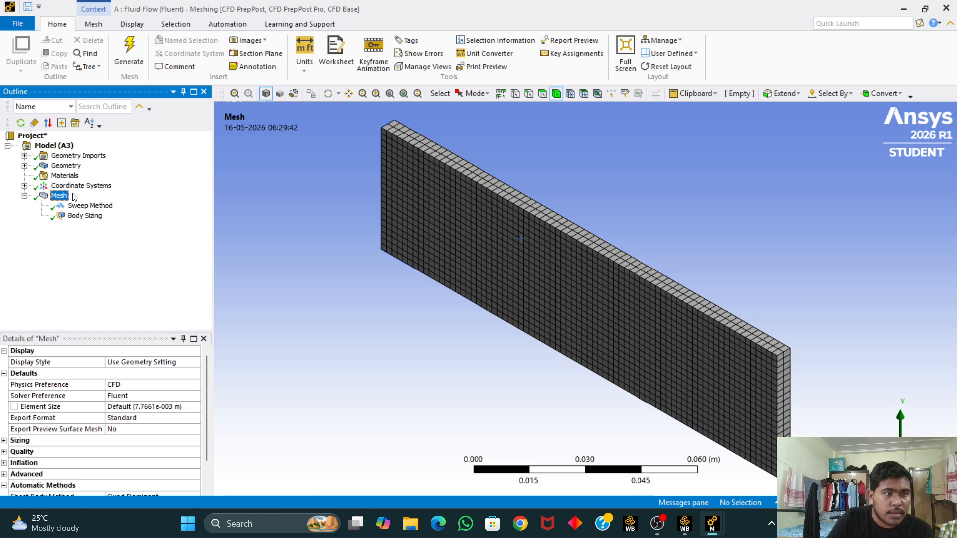
Step: Insert a Sizing control scoped to the eight long edges of the fluid body
right_click(63, 200)
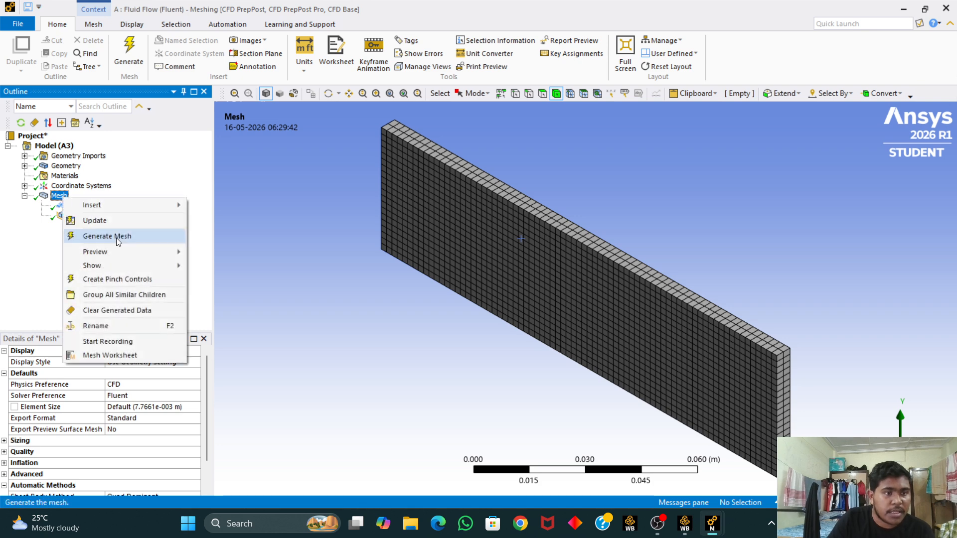
mouse_move(140, 206)
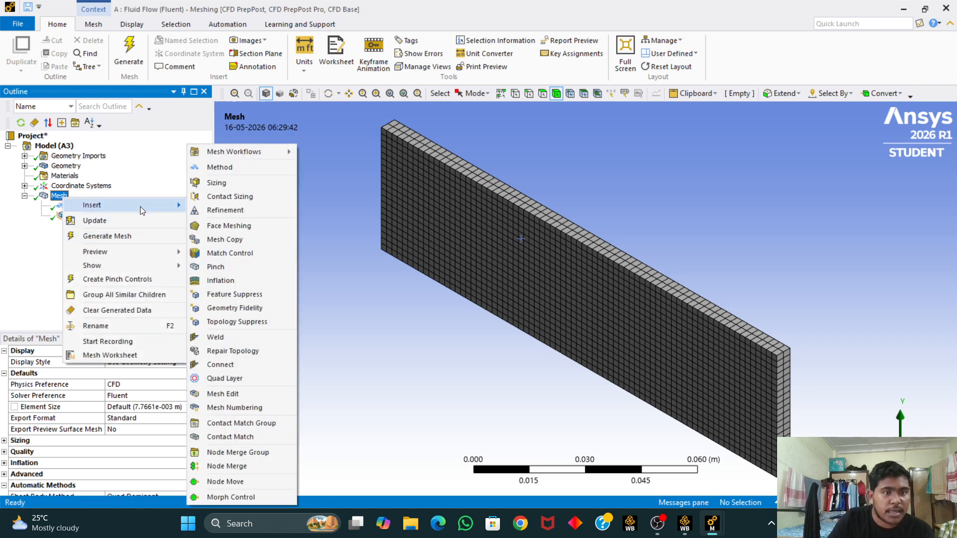
left_click(213, 182)
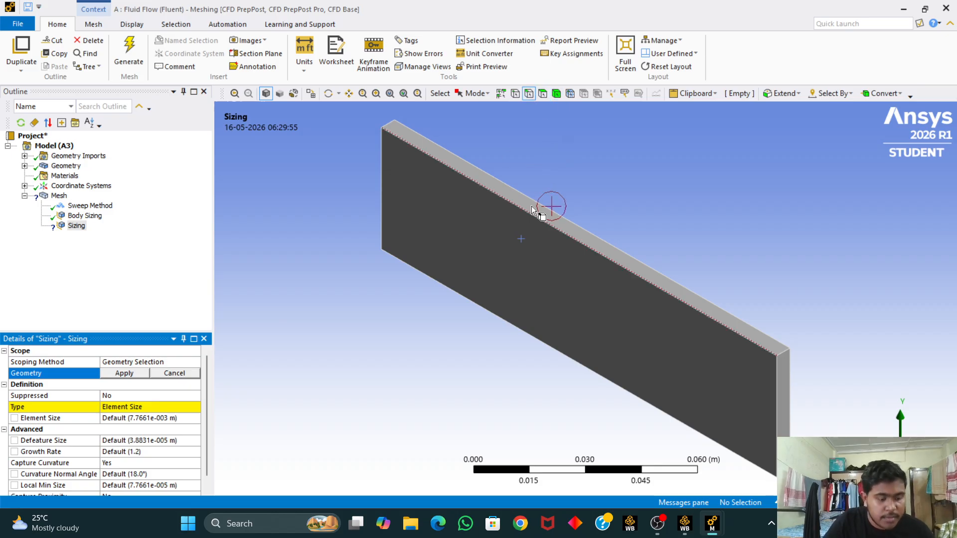
left_click(545, 226)
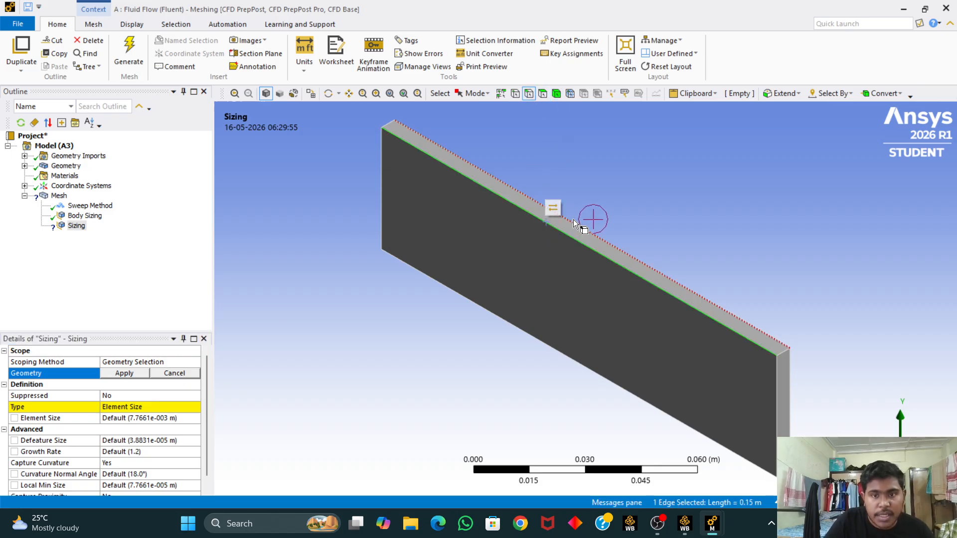
left_click(476, 176, "ctrl")
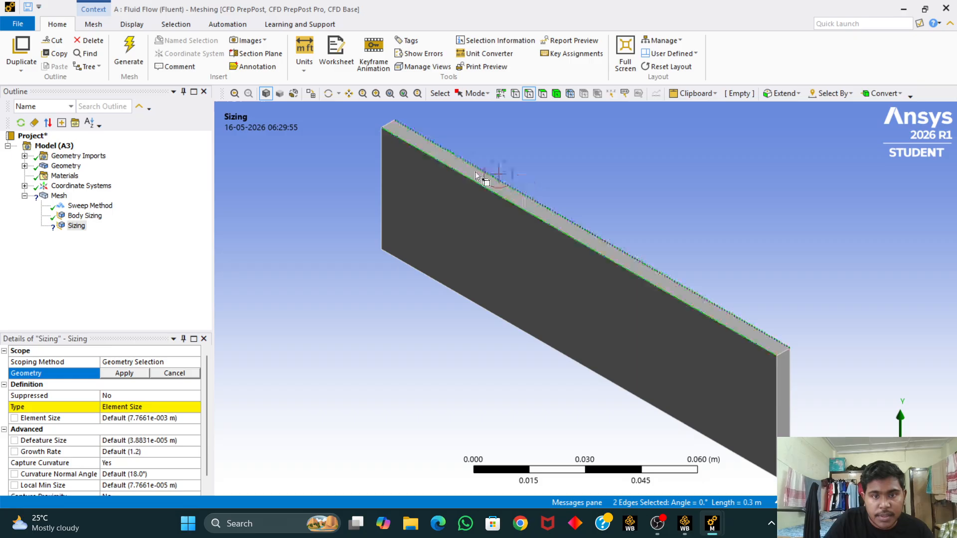
left_click(391, 124, "ctrl")
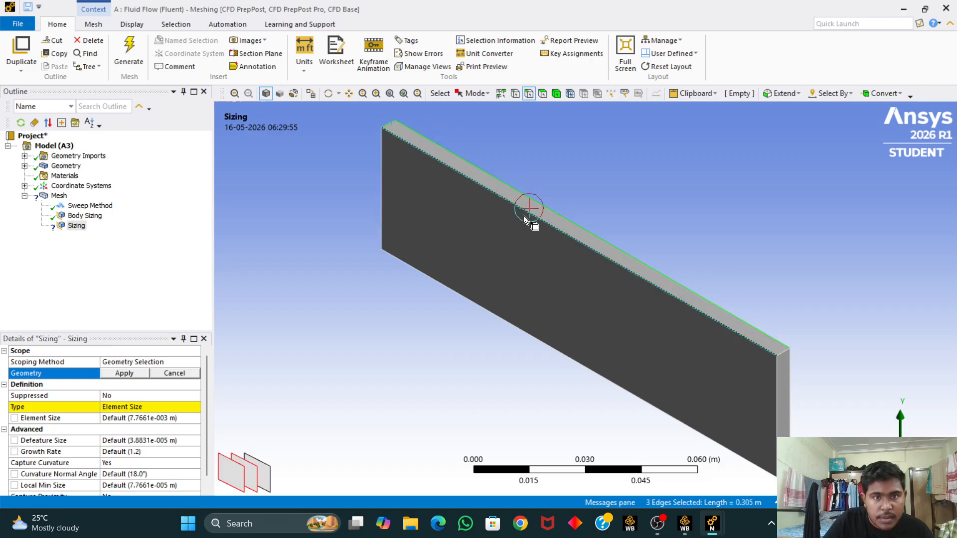
left_click(786, 352, "ctrl")
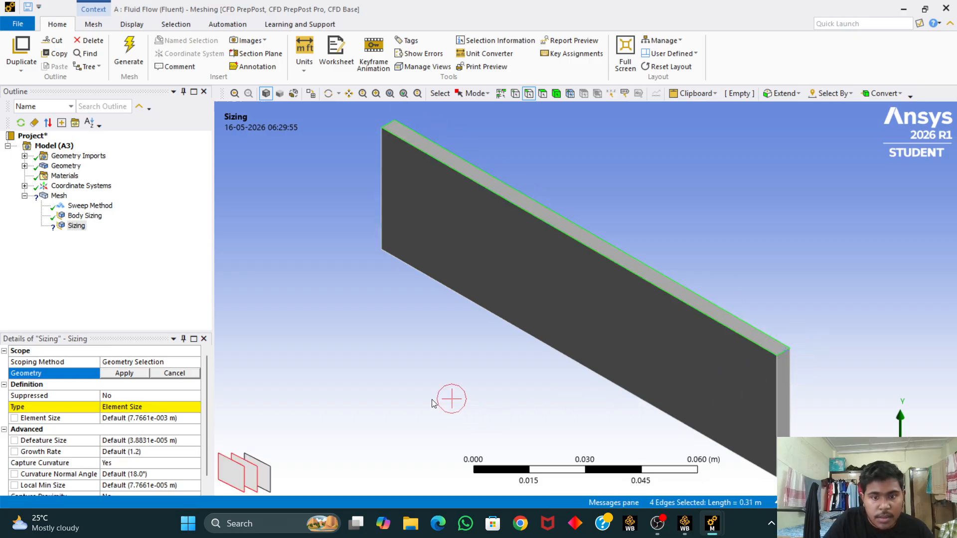
middle_click_drag(430, 399, 508, 244)
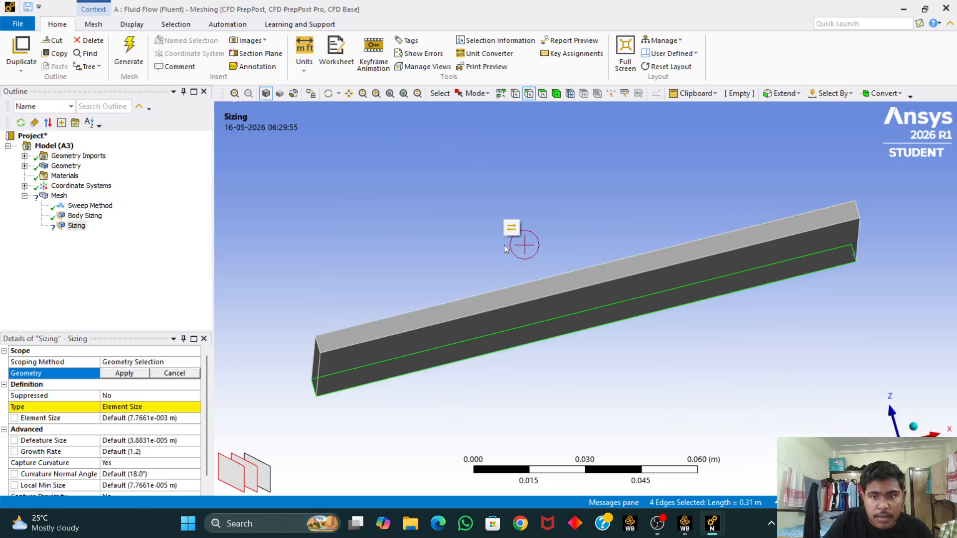
left_click(571, 284, "ctrl")
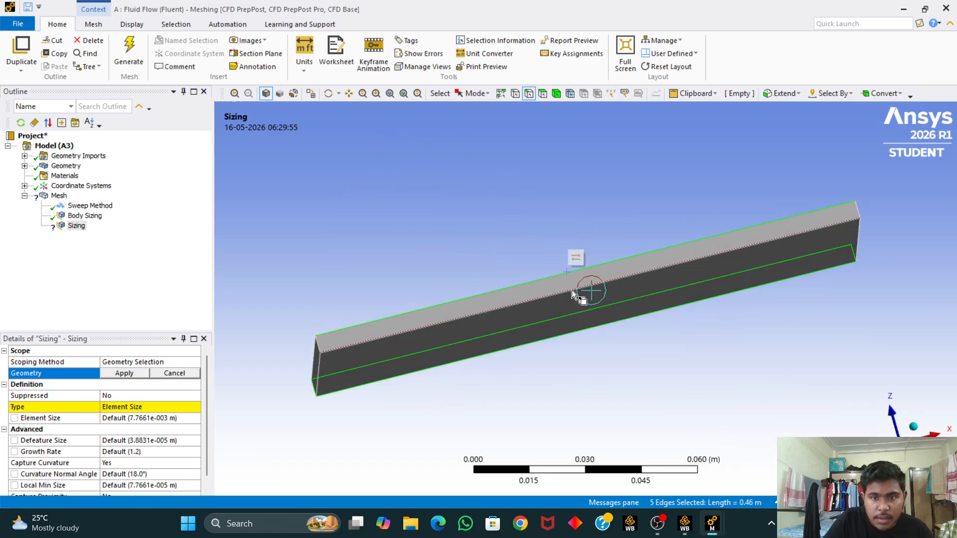
left_click(320, 339, "ctrl")
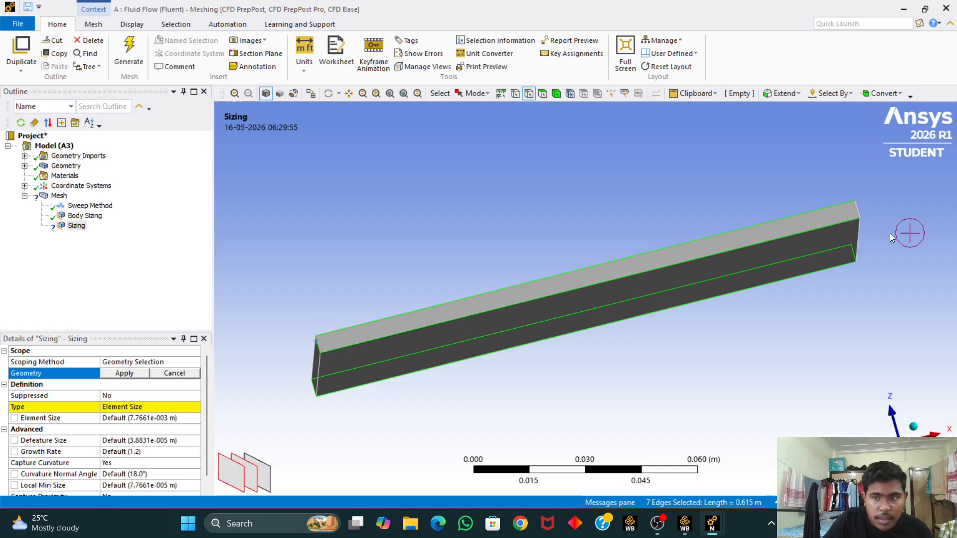
left_click(860, 207, "ctrl")
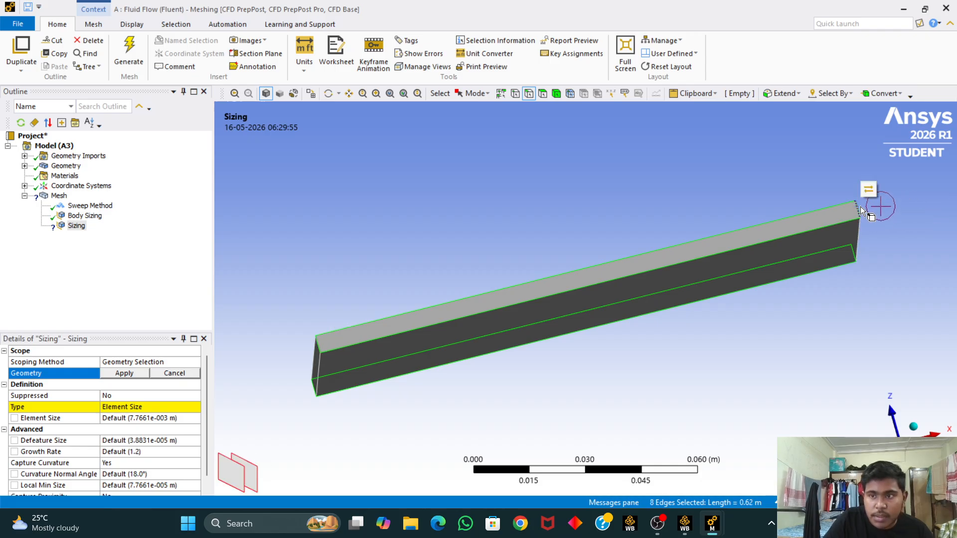
left_click(126, 373)
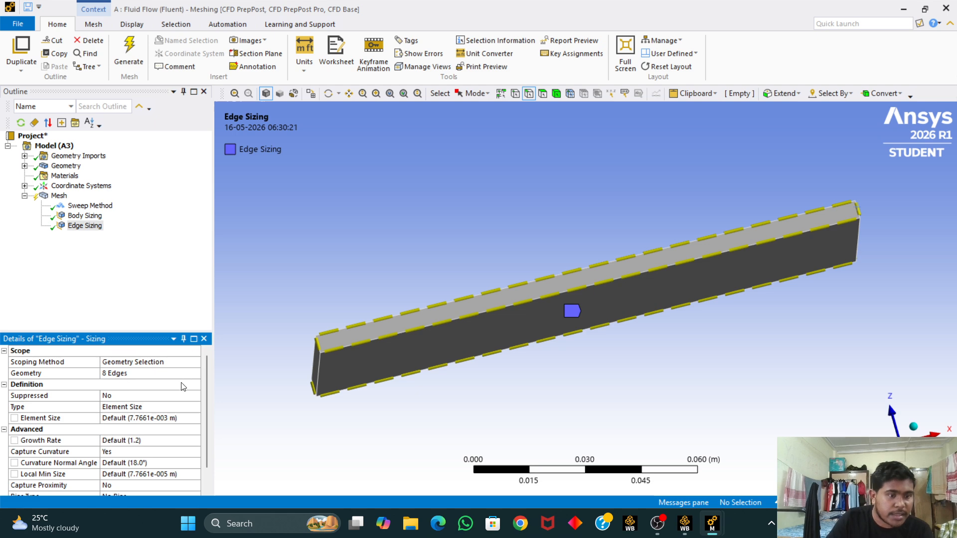
Step: Set the edge sizing's element size to 0.0005 m
left_click(186, 420)
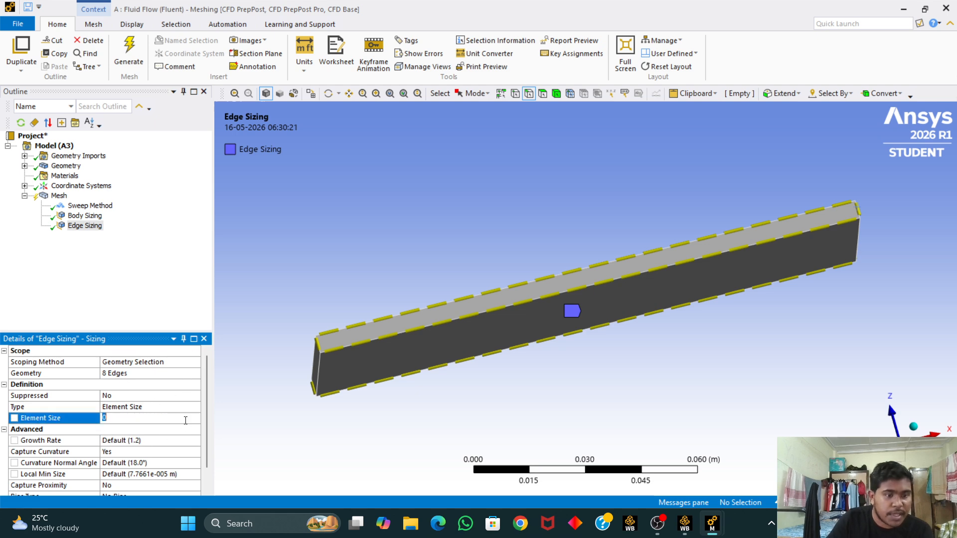
key("BackSpace")
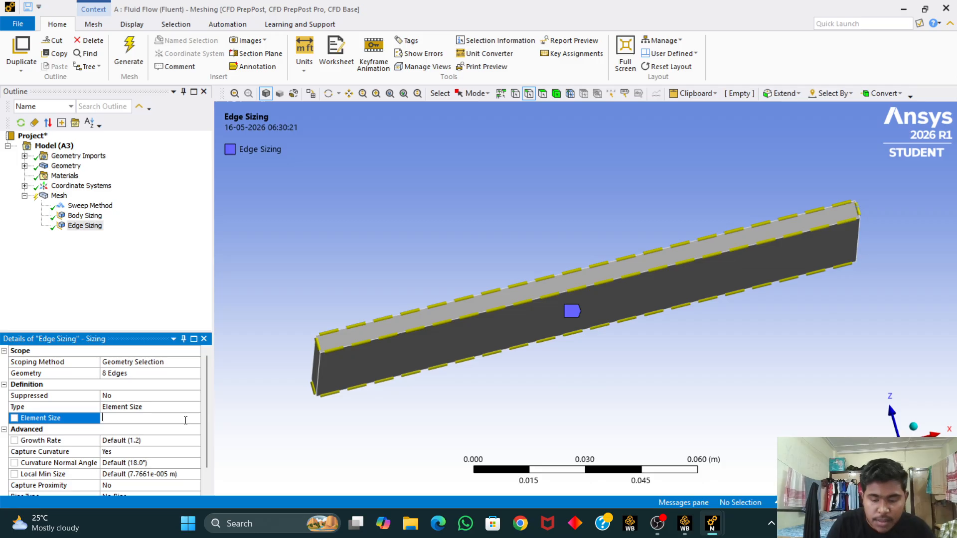
type("0.0005")
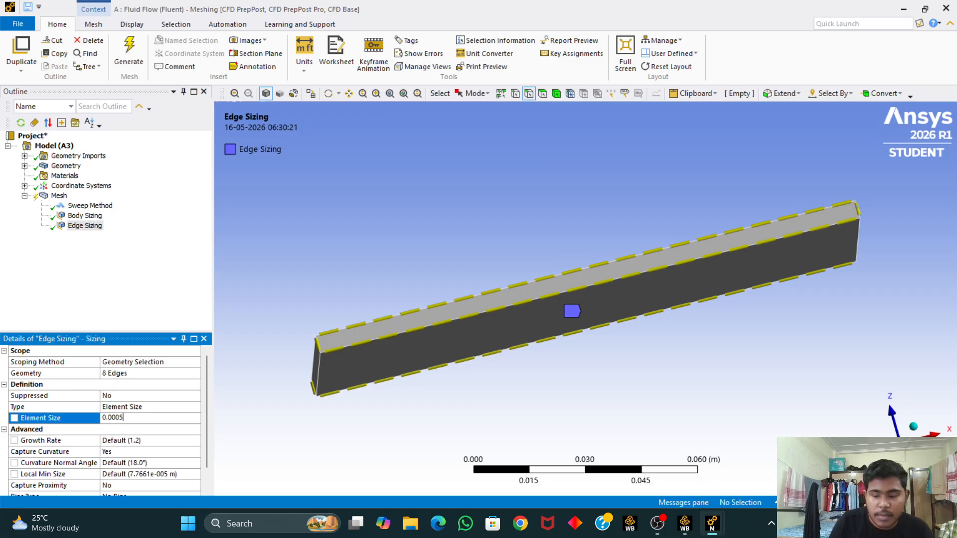
key("Return")
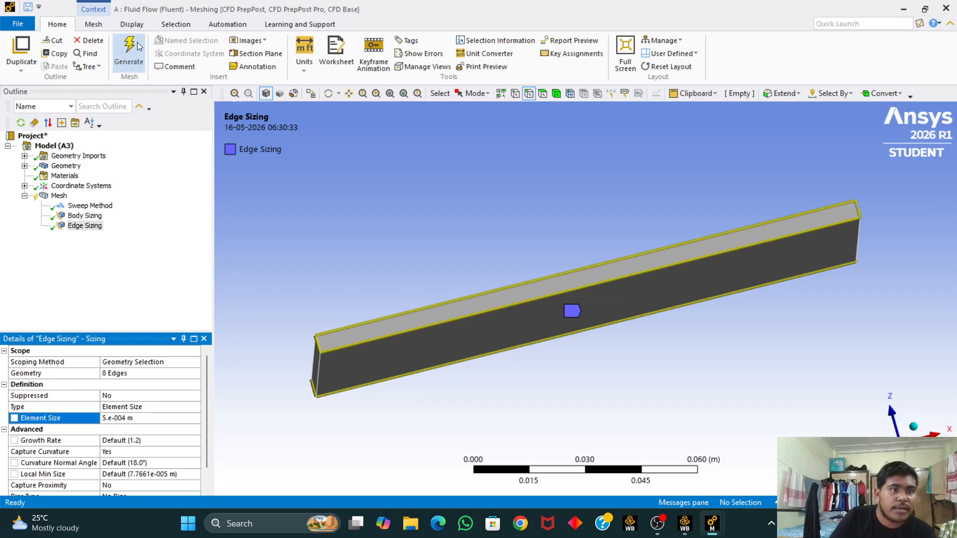
Step: Regenerate the mesh with the 0.0005 m edge sizing applied
left_click(125, 53)
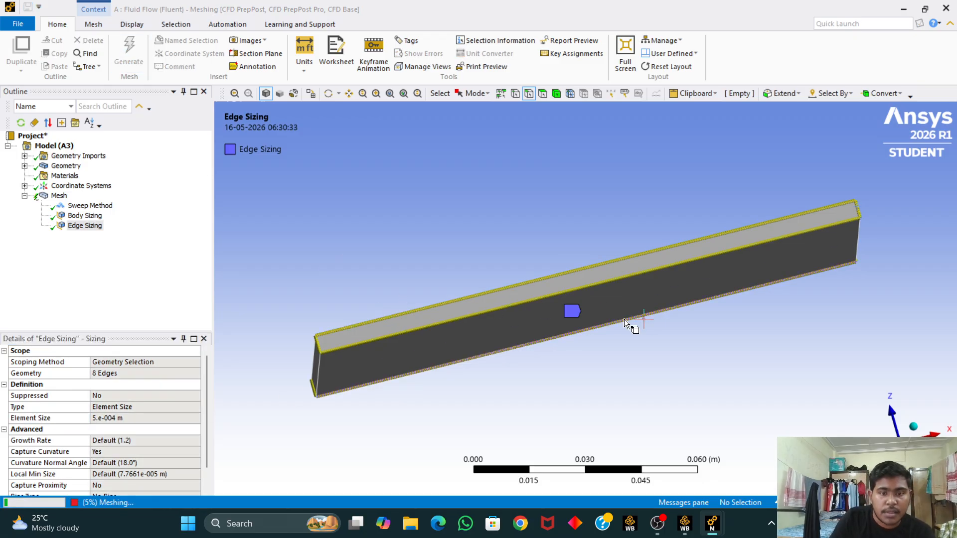
left_click(915, 427)
left_click(59, 195)
mouse_move(358, 327)
middle_mouse_down()
mouse_move(337, 322)
mouse_move(442, 319)
mouse_move(450, 293)
mouse_move(412, 330)
mouse_move(342, 320)
middle_mouse_up()
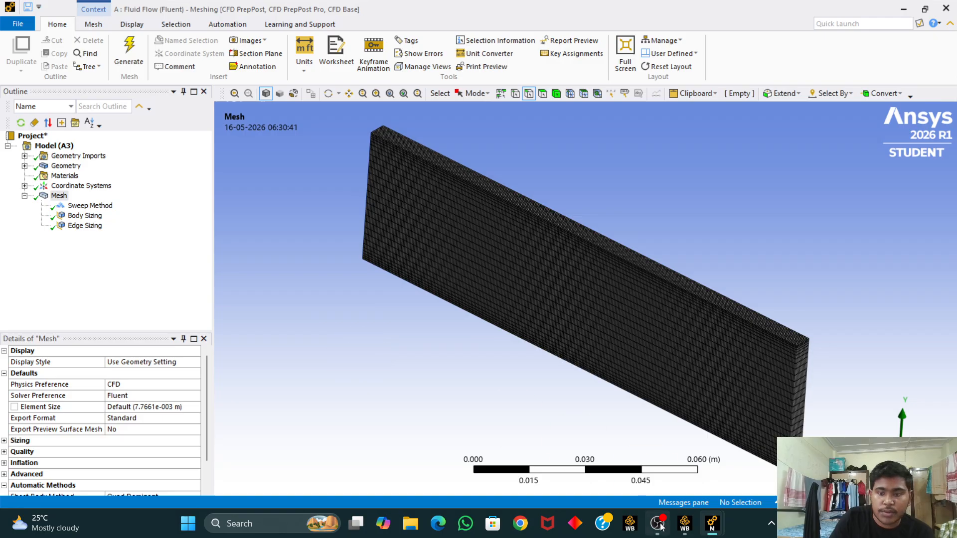
Step: Switch to Workbench, update the Mesh cell of the Fluid Flow system, and reopen it for editing
left_click(684, 524)
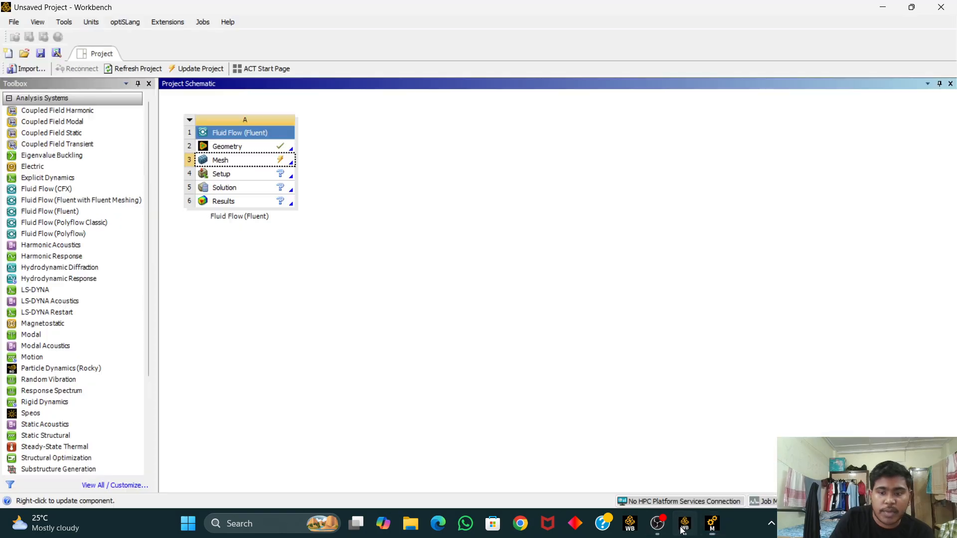
right_click(269, 164)
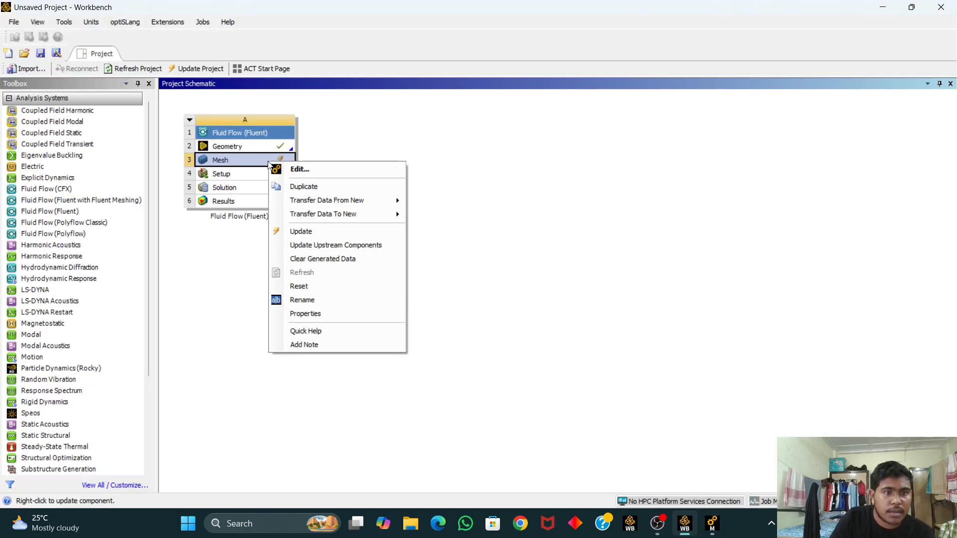
left_click(320, 233)
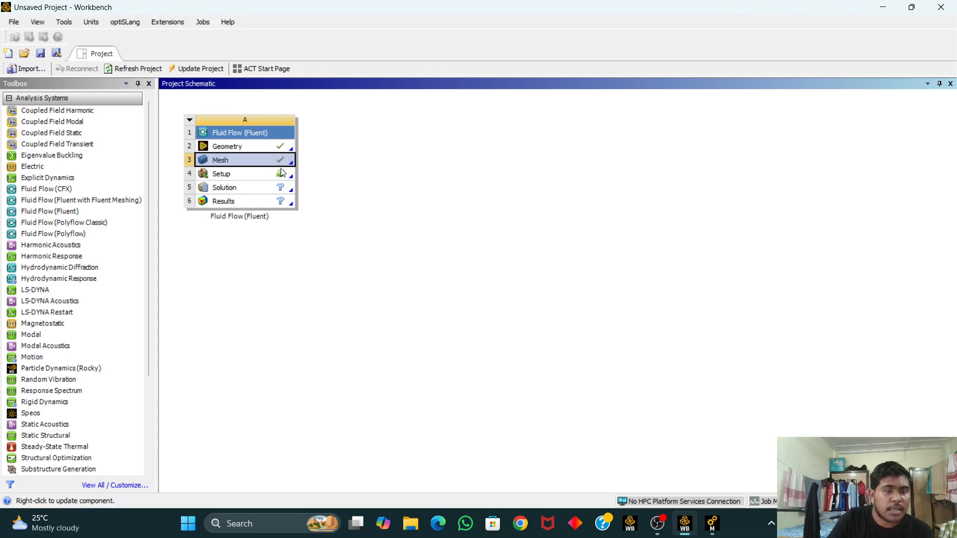
right_click(264, 156)
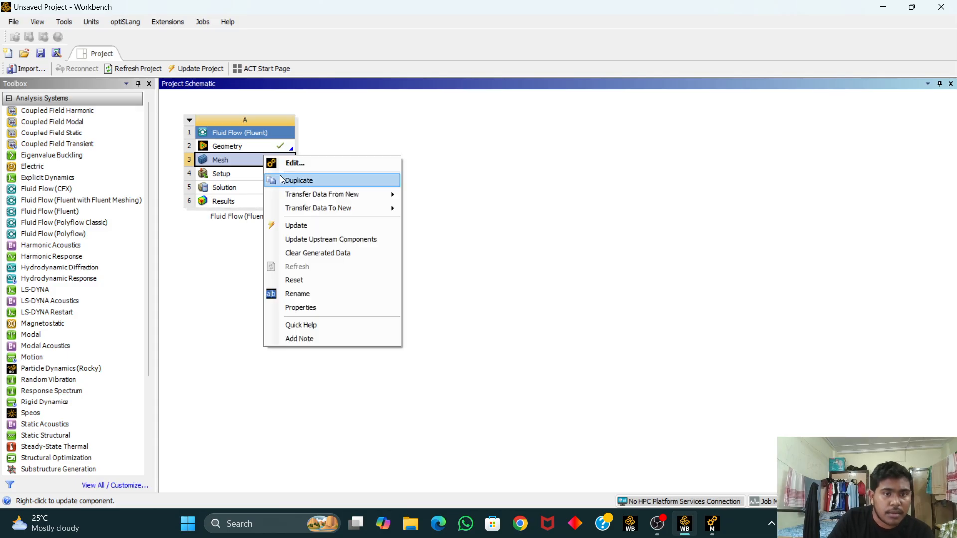
left_click(328, 172)
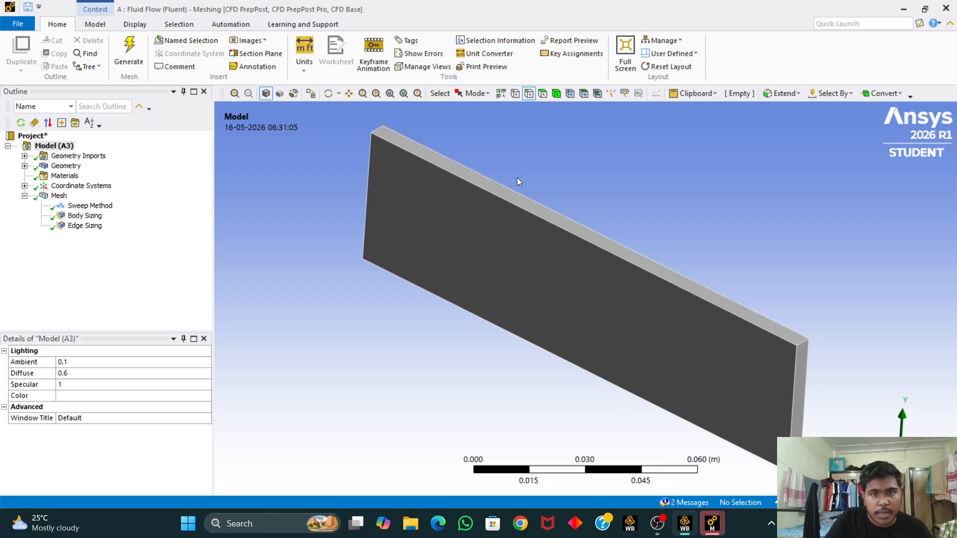
Step: Select one end face of the fluid domain and create a named selection called inlet
left_click(547, 94)
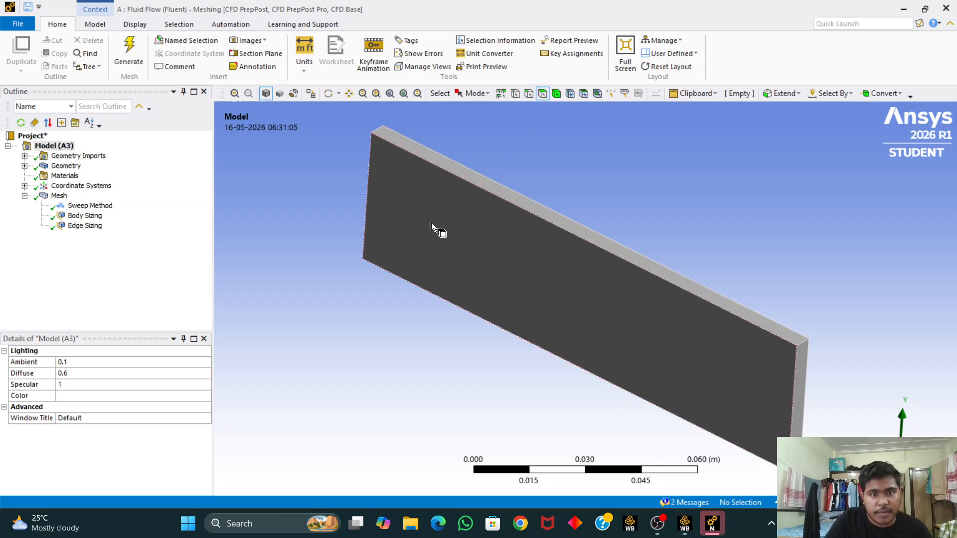
middle_click_drag(319, 287, 420, 273)
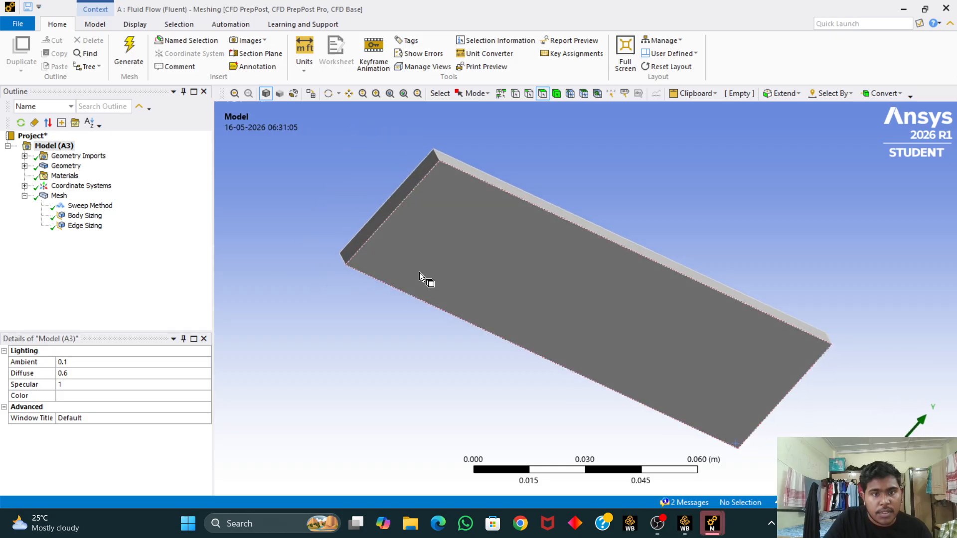
left_click(392, 209)
right_click(393, 210)
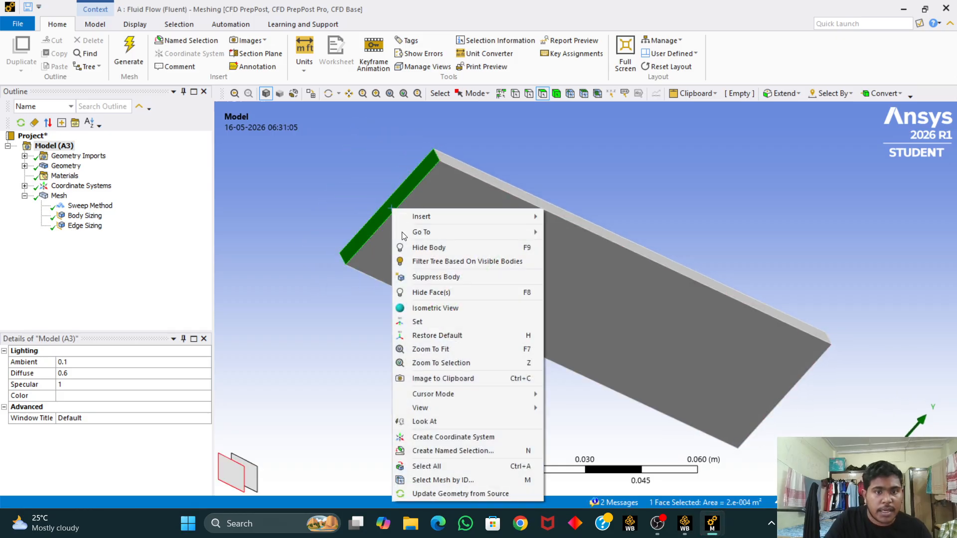
left_click(447, 450)
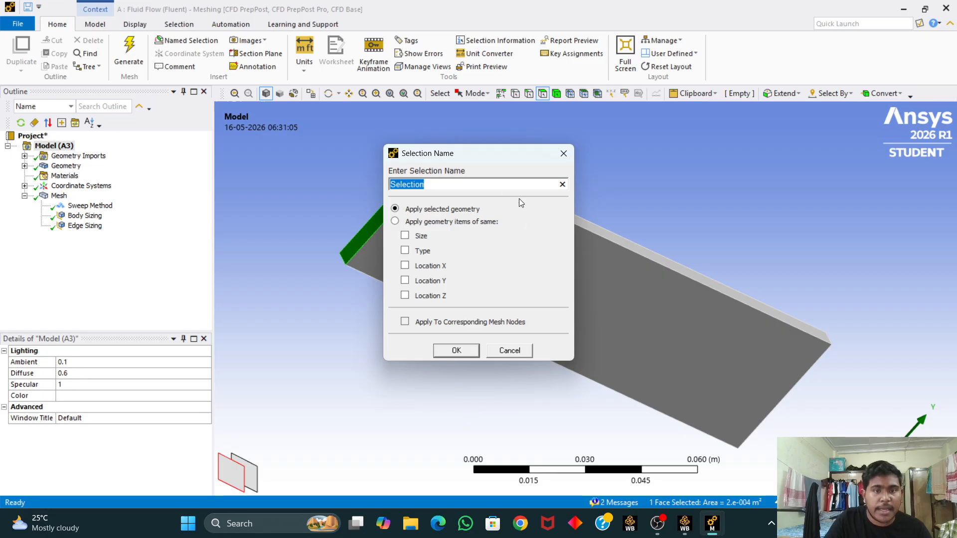
type("i")
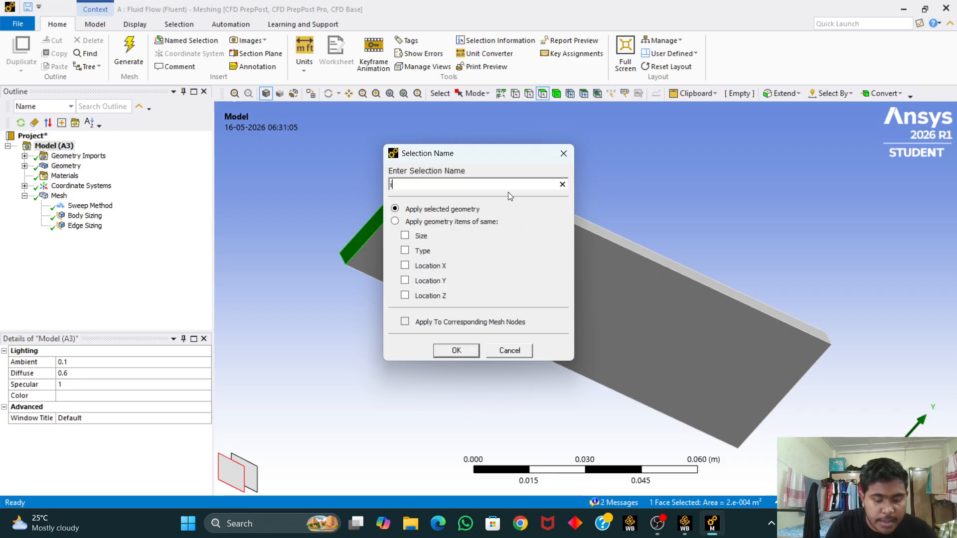
type("nlet")
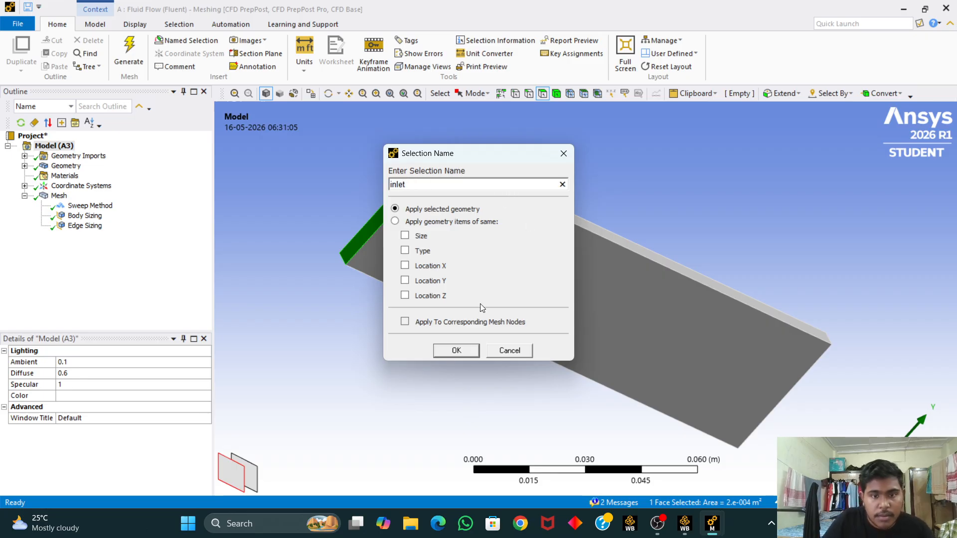
left_click(456, 351)
Step: Select the opposite end face and create a named selection called outlet
middle_click_drag(826, 255, 601, 206)
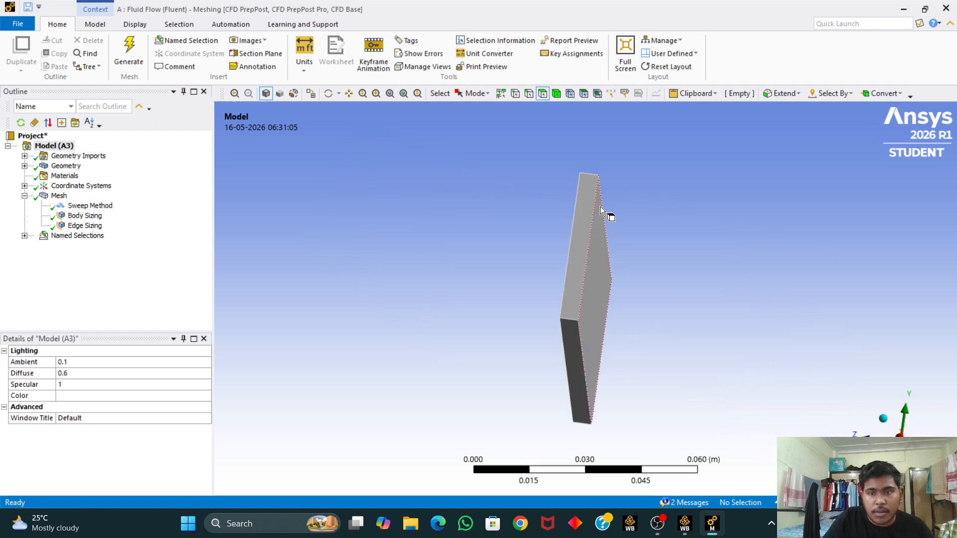
left_click(587, 235)
right_click(587, 234)
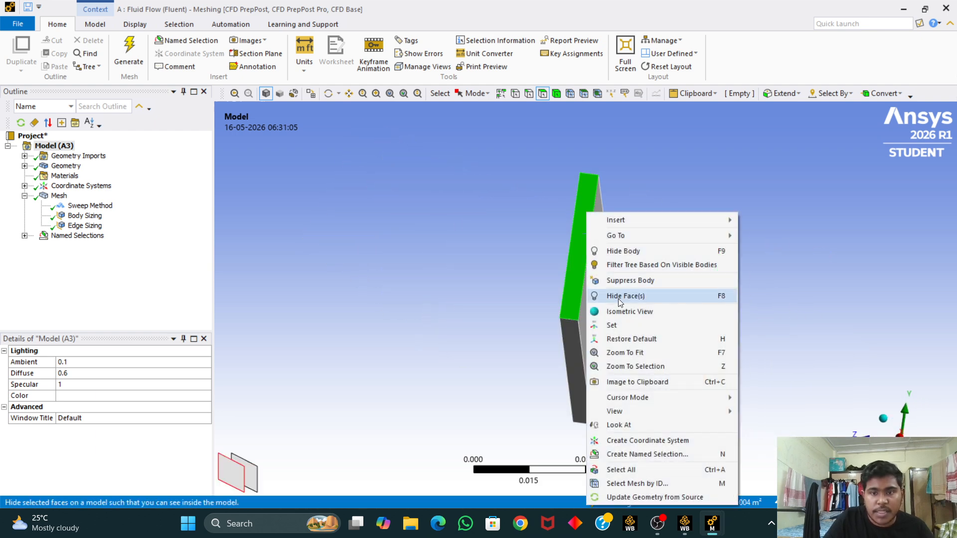
left_click(665, 457)
key("BackSpace")
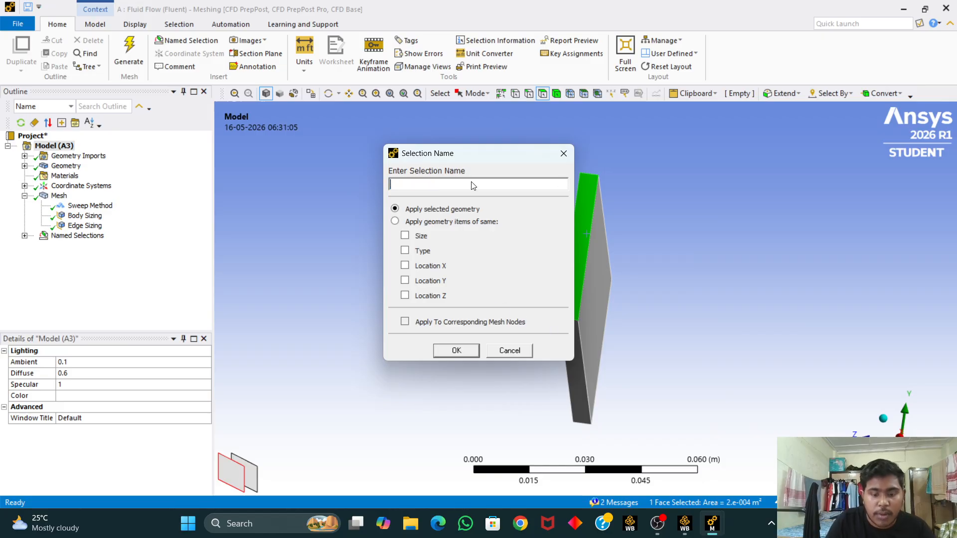
type("outlet")
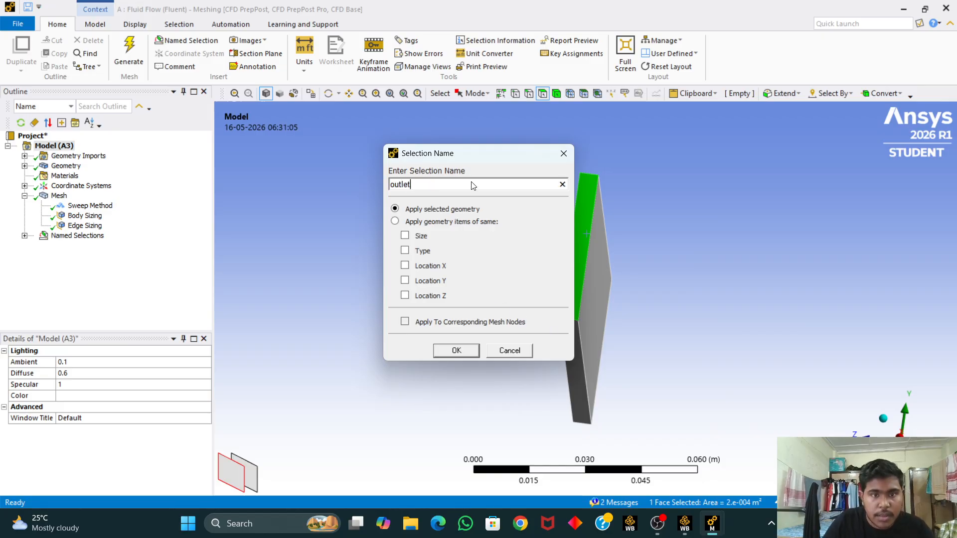
left_click(457, 351)
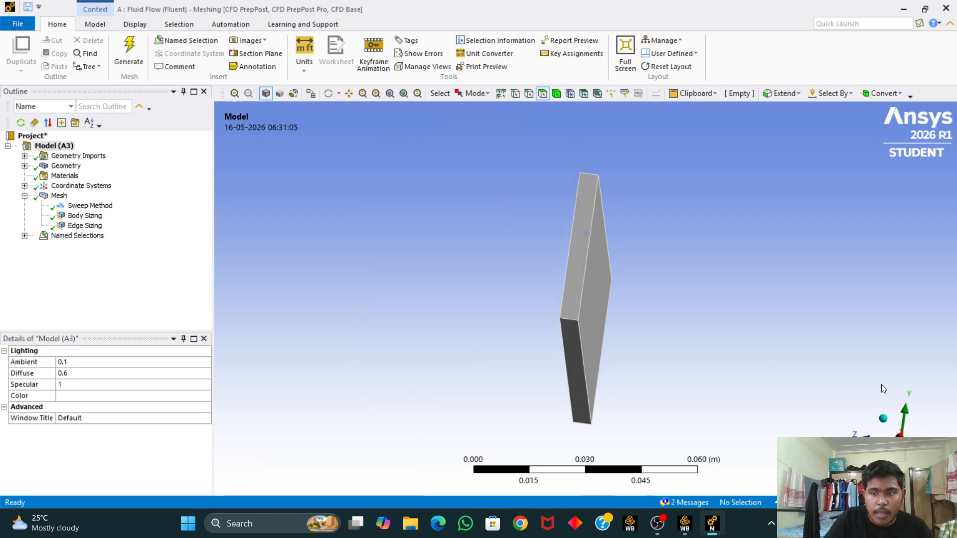
left_click(884, 423)
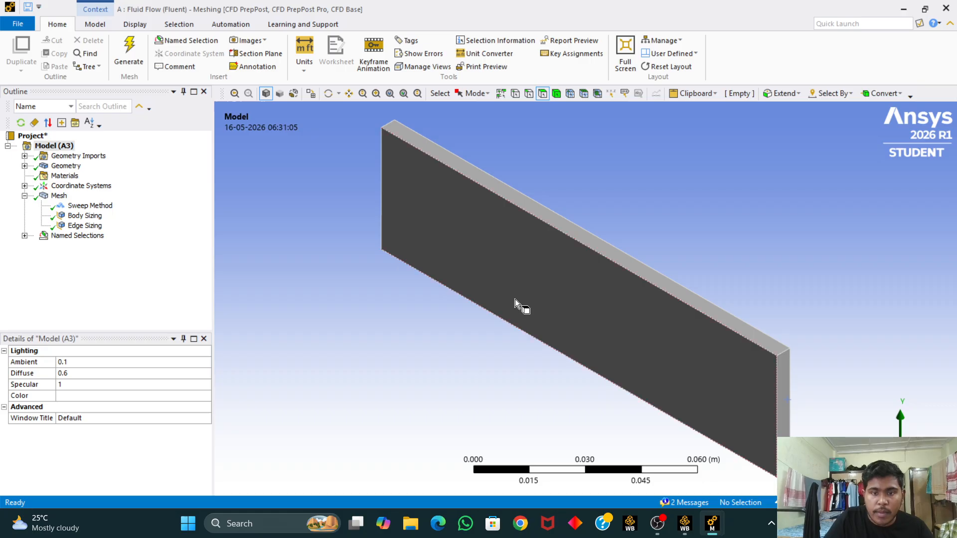
Step: Select the large front face of the fluid domain and create a named selection called top wall
left_click(525, 279)
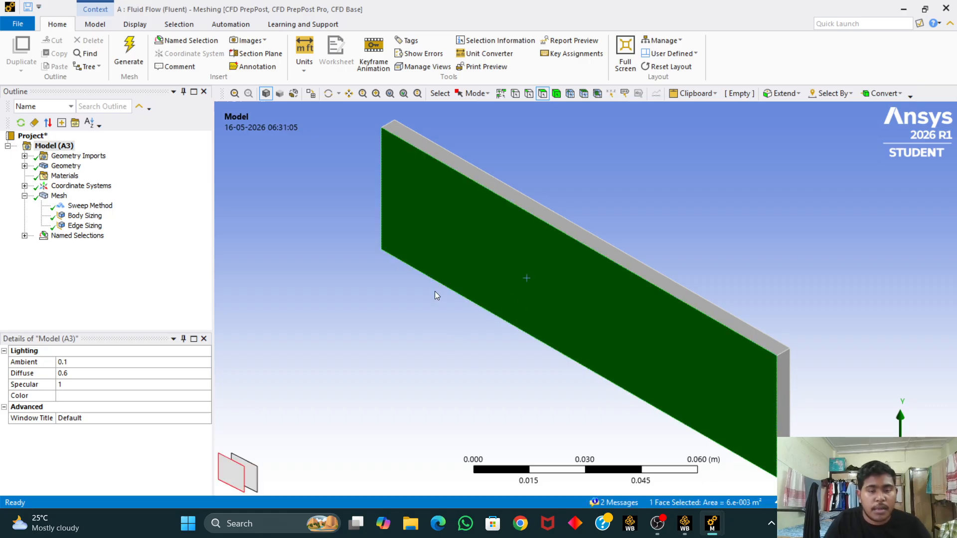
right_click(521, 260)
left_click(610, 245)
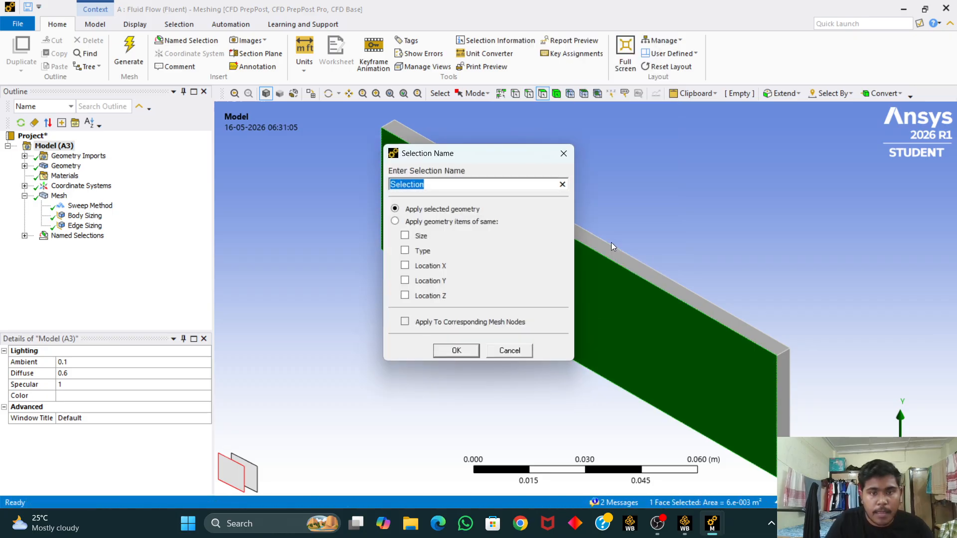
type("top")
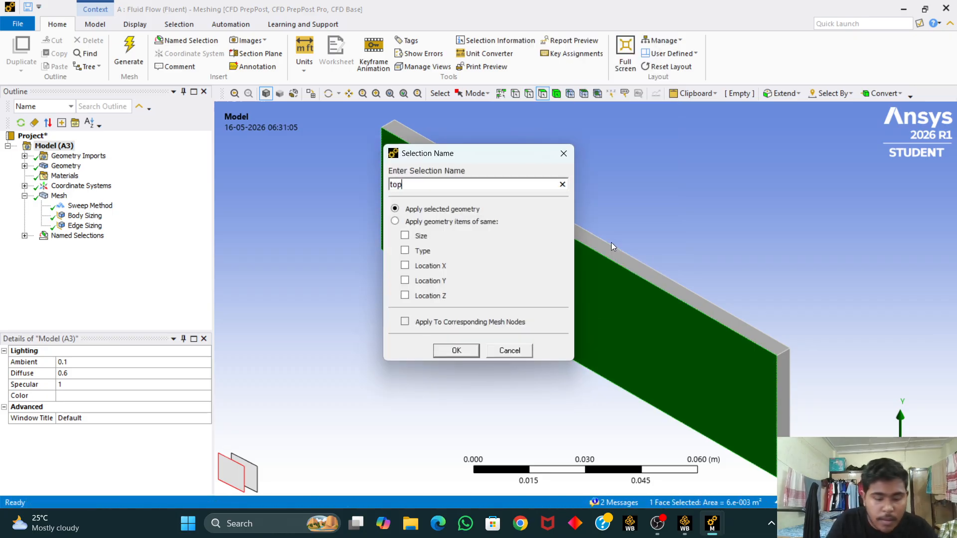
type(" wall")
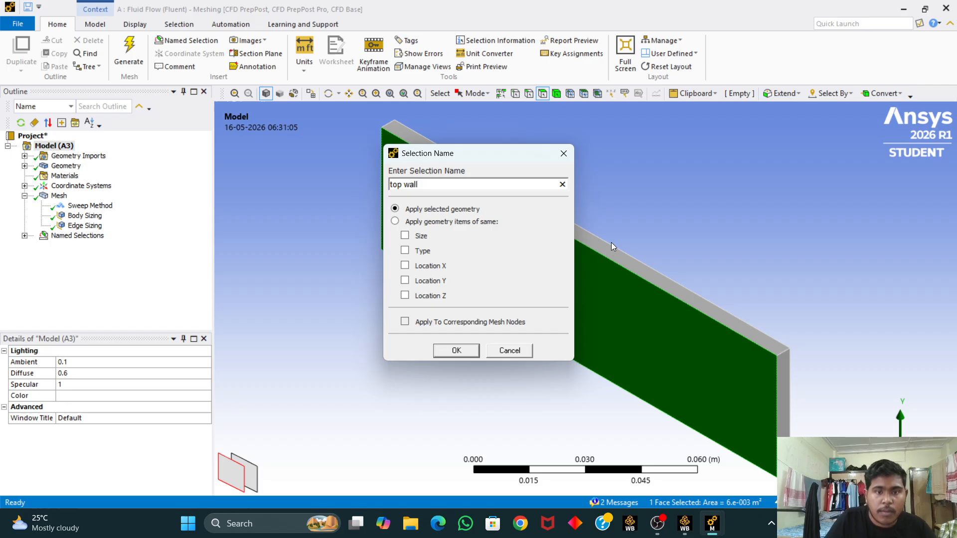
left_click(455, 351)
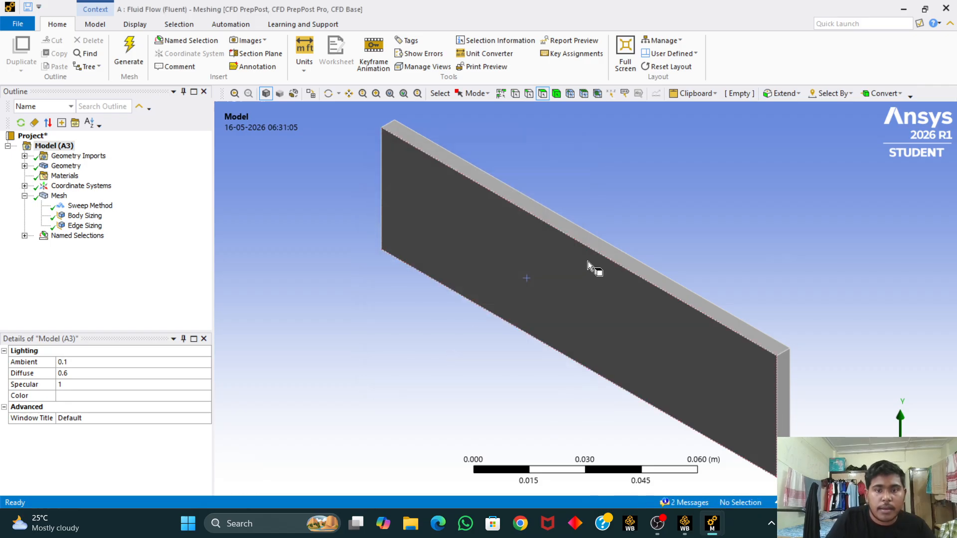
Step: Select the opposite large face and create a named selection called bottom wall
mouse_move(591, 272)
middle_mouse_down()
mouse_move(623, 258)
mouse_move(586, 254)
middle_mouse_up()
left_click(586, 253)
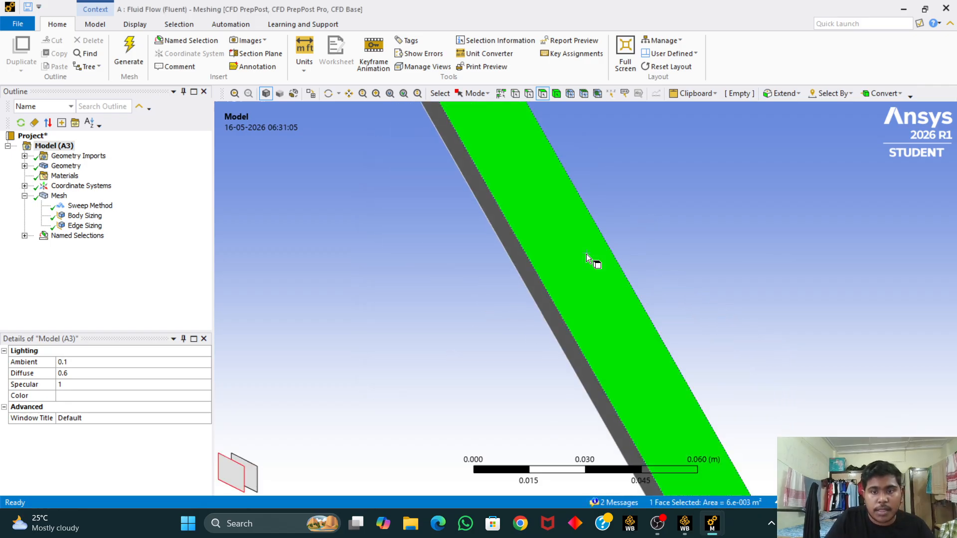
right_click(586, 253)
left_click(633, 244)
key("BackSpace")
type("bottom wall")
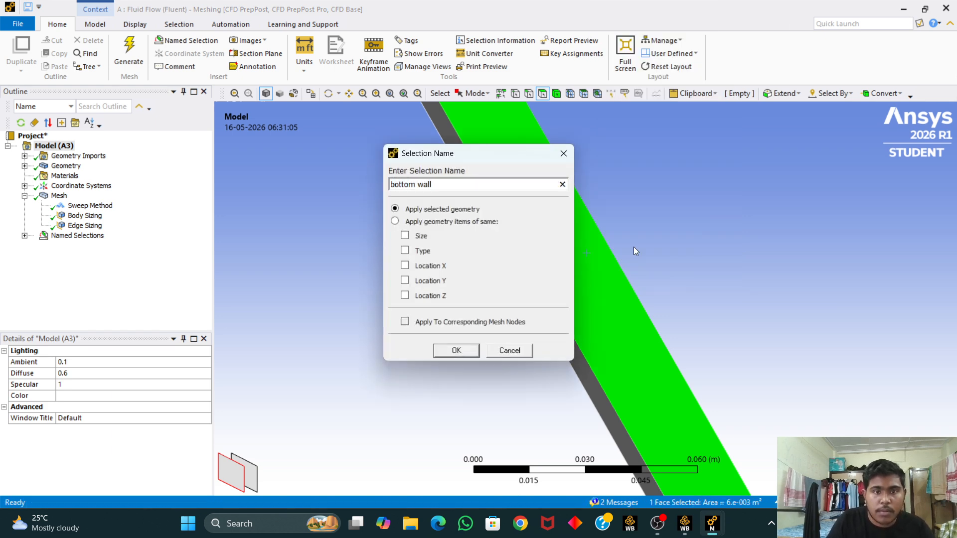
left_click(456, 350)
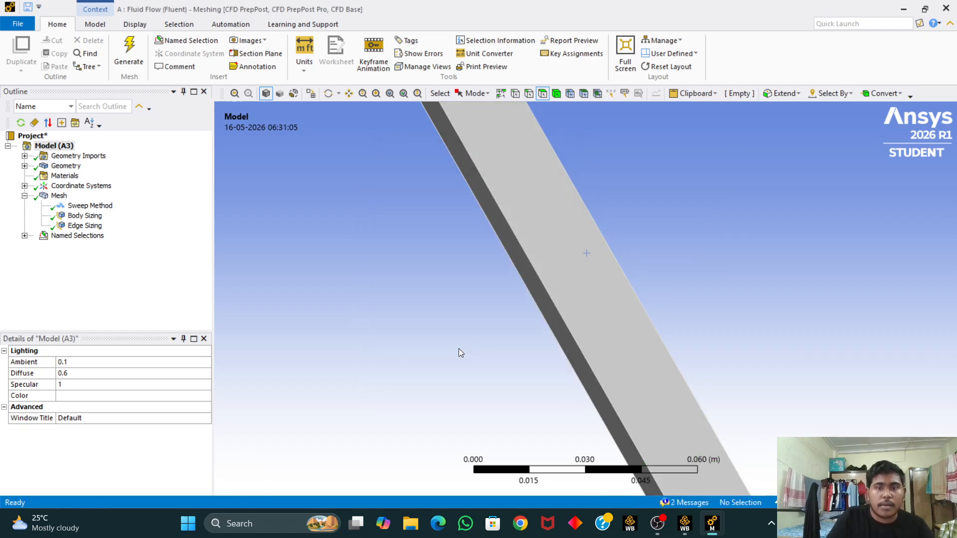
Step: Select the narrow side face, create a named selection called side wall, and expand the named selections list
left_click(531, 276)
middle_click_drag(710, 240, 519, 293)
right_click(618, 247)
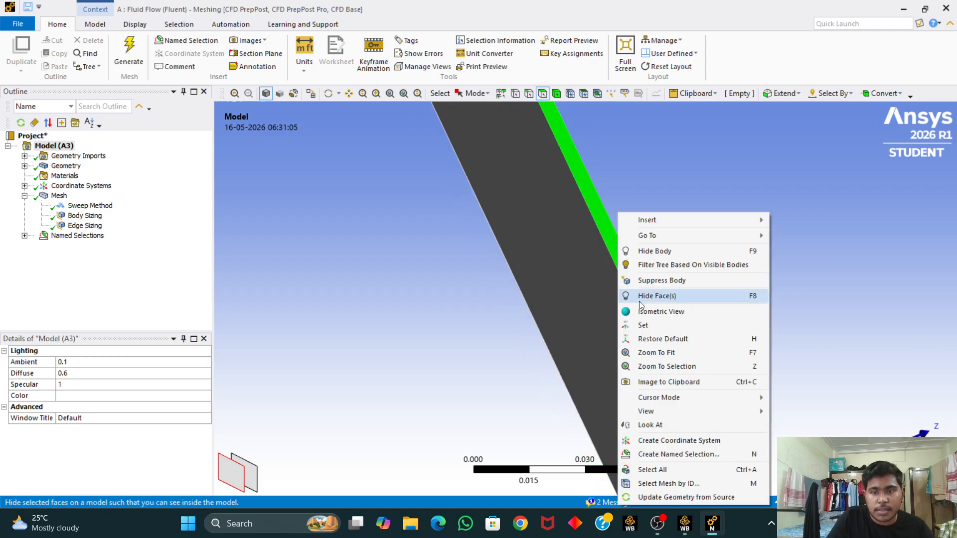
left_click(686, 456)
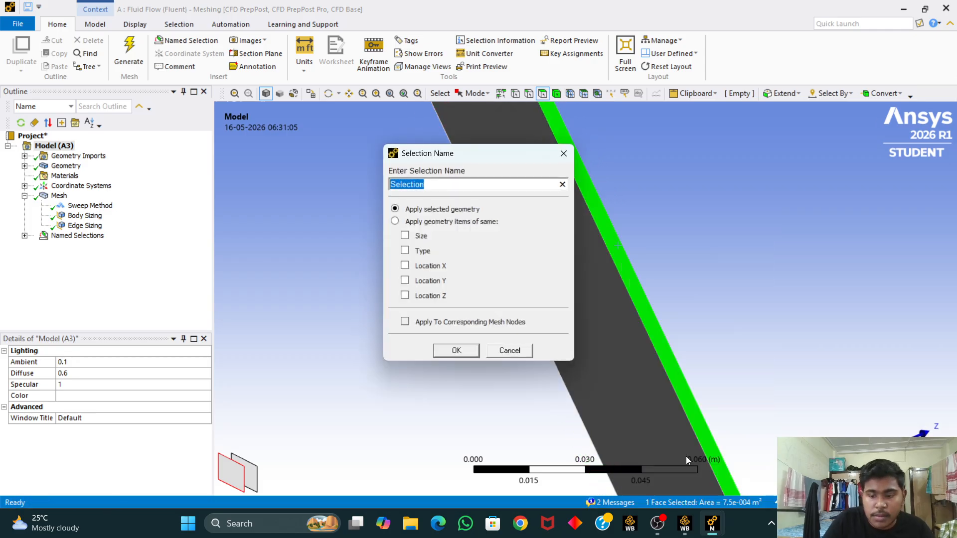
key("BackSpace")
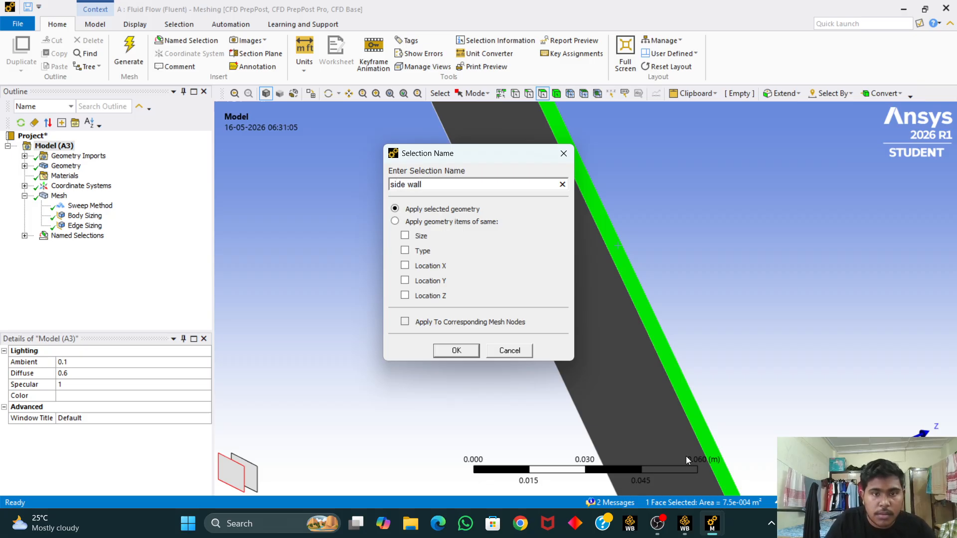
left_click(454, 351)
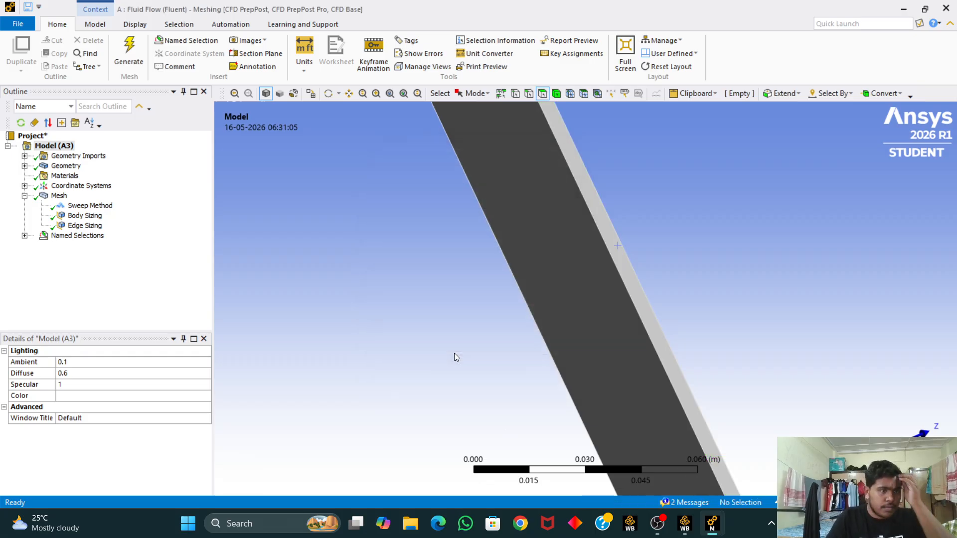
left_click(24, 236)
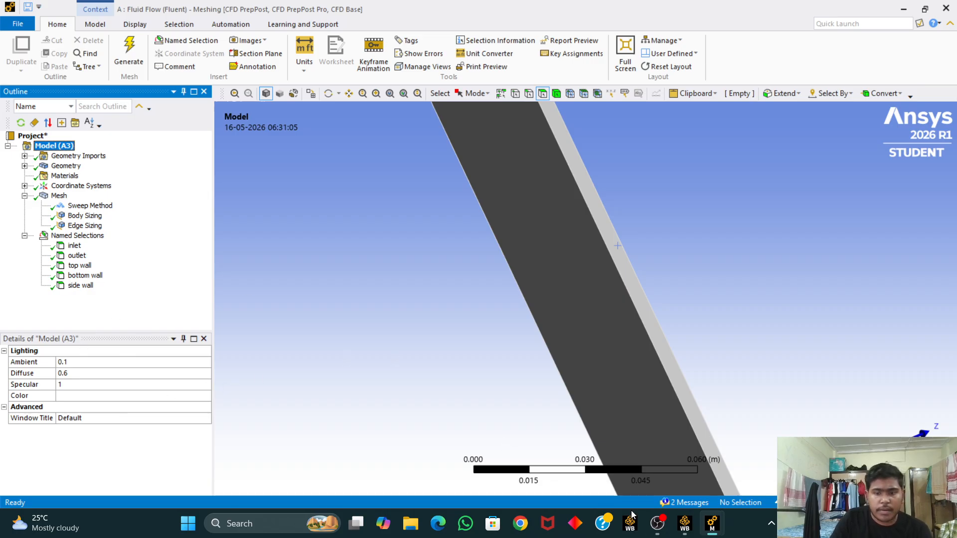
Step: Switch to Workbench and update the Mesh cell of the Fluid Flow system
left_click(688, 526)
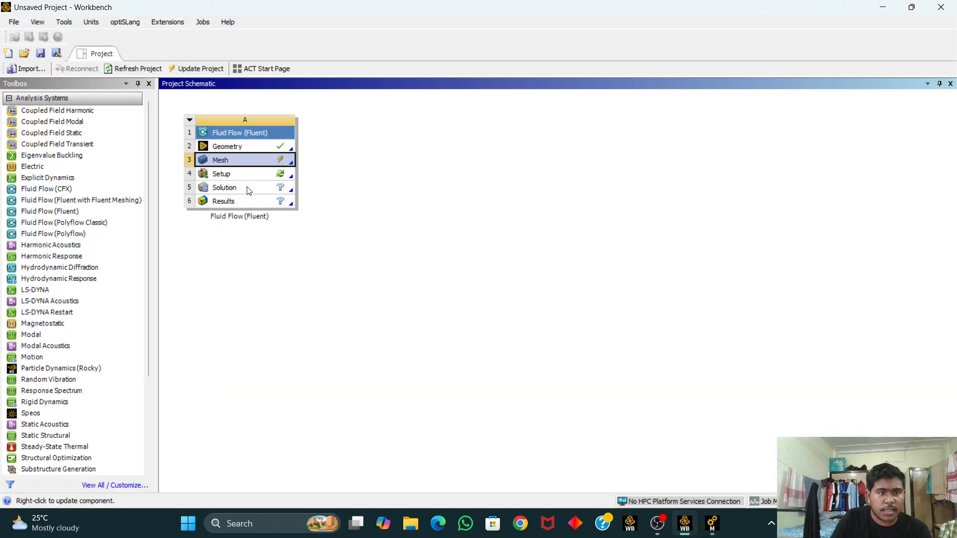
right_click(279, 164)
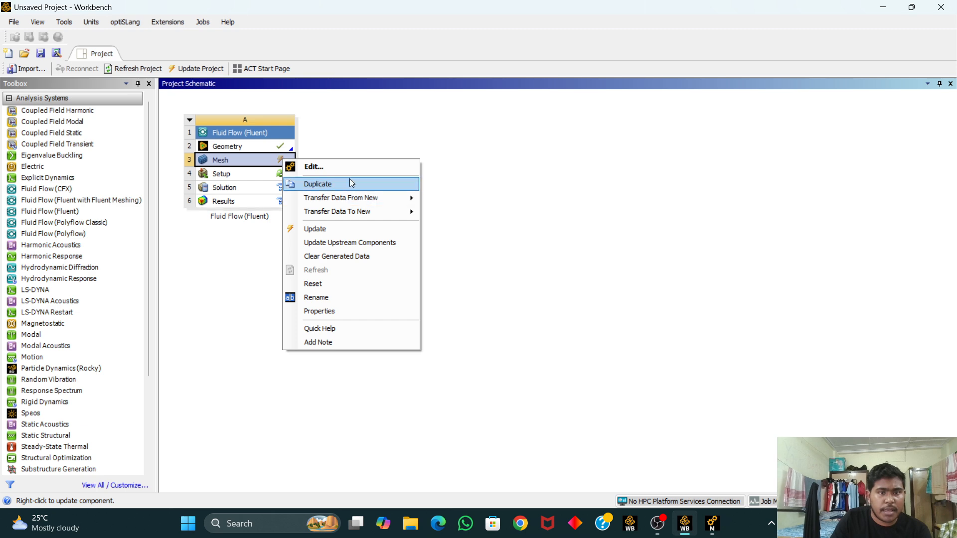
left_click(358, 229)
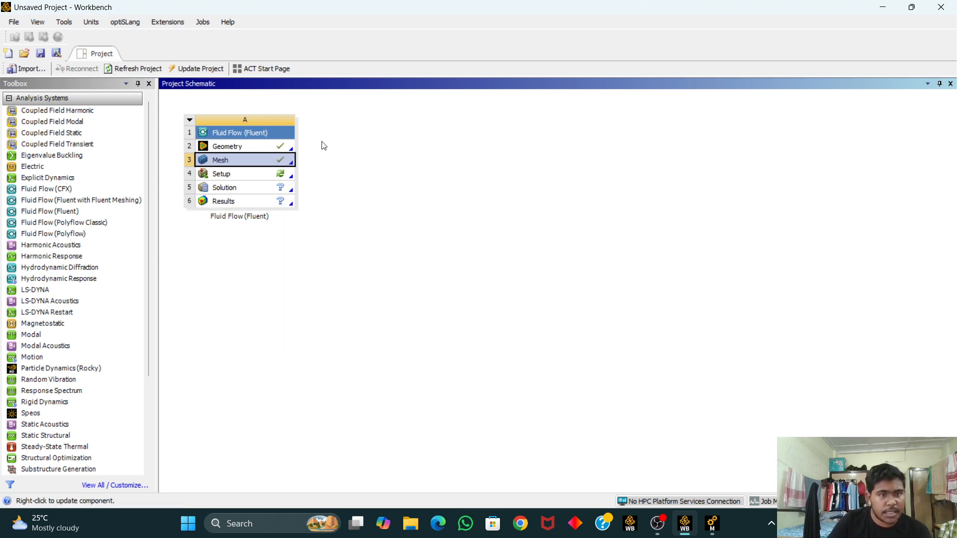
Step: Open the Setup cell in Fluent with the default launcher settings and dismiss the behavioral changes notice
right_click(281, 176)
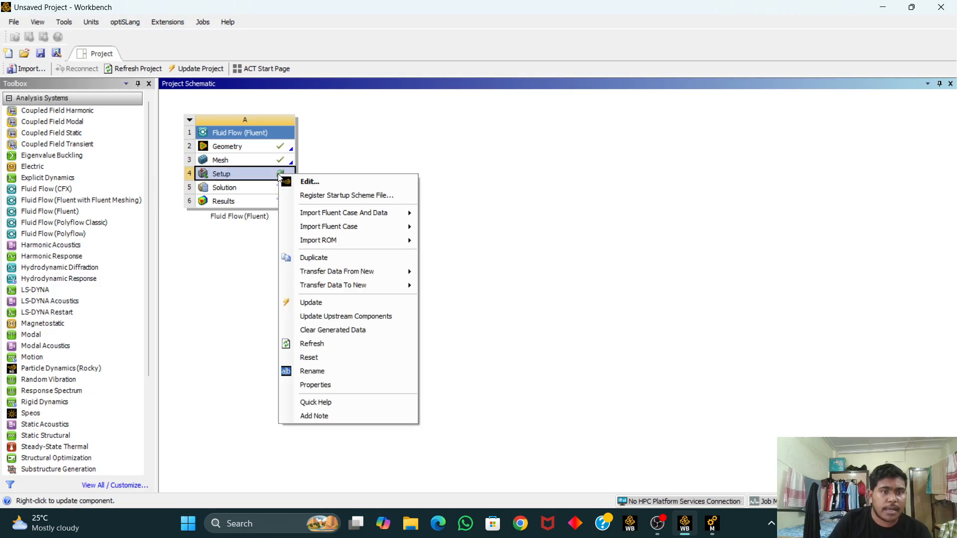
left_click(314, 182)
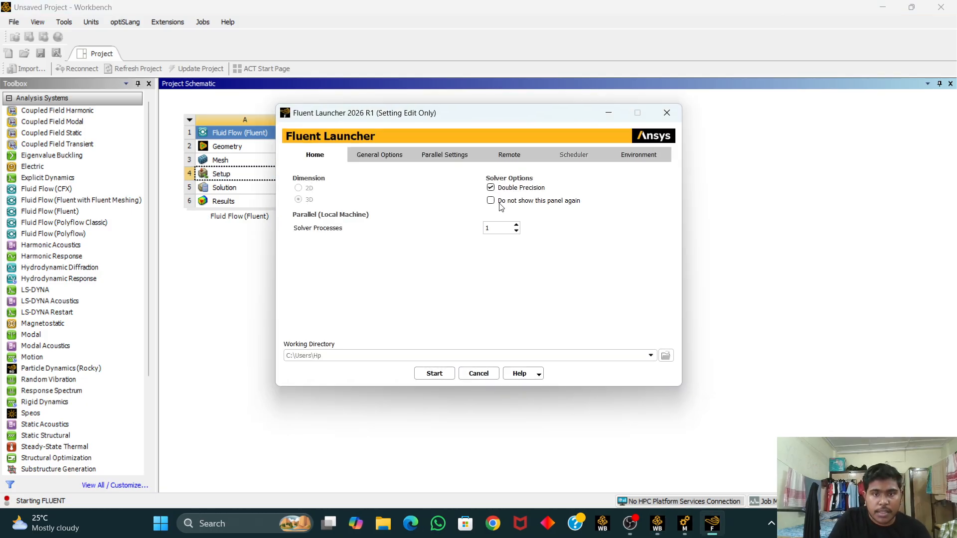
left_click(434, 373)
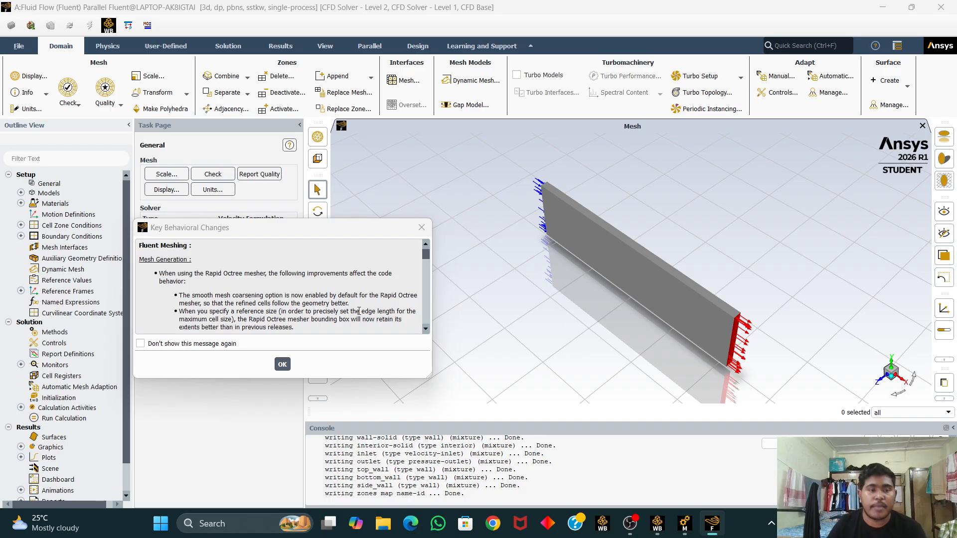
left_click(421, 227)
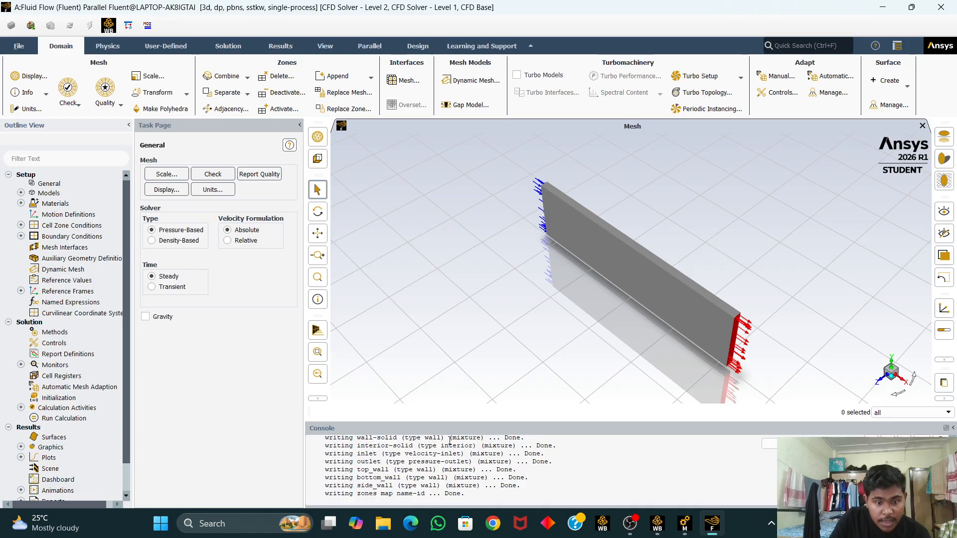
Step: Enable the energy equation and confirm the SST k-omega viscous model
left_click_drag(495, 310, 534, 285)
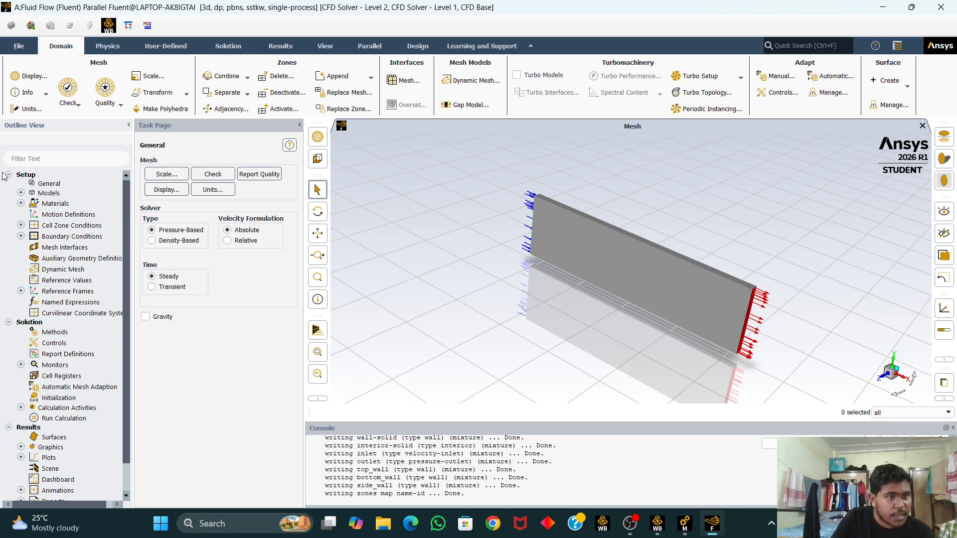
left_click(20, 193)
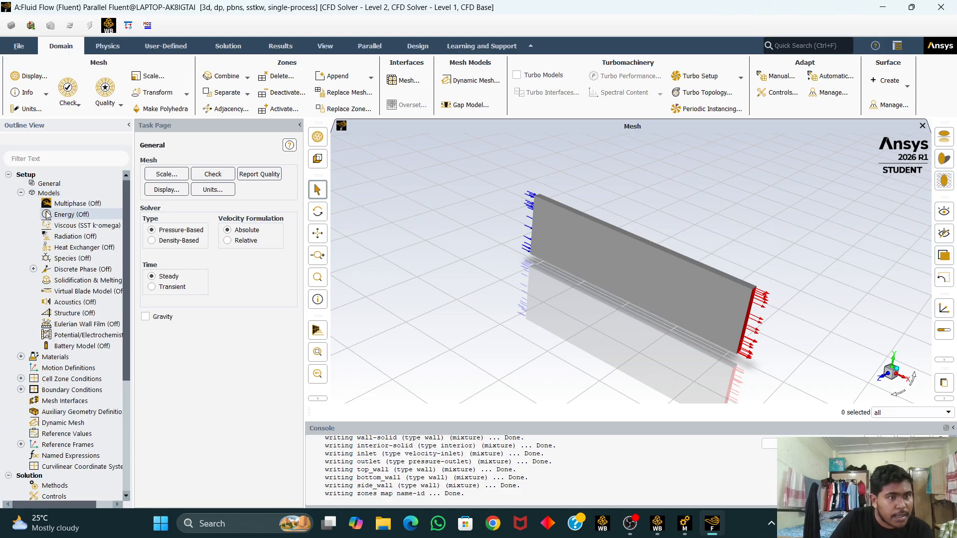
double_click(80, 215)
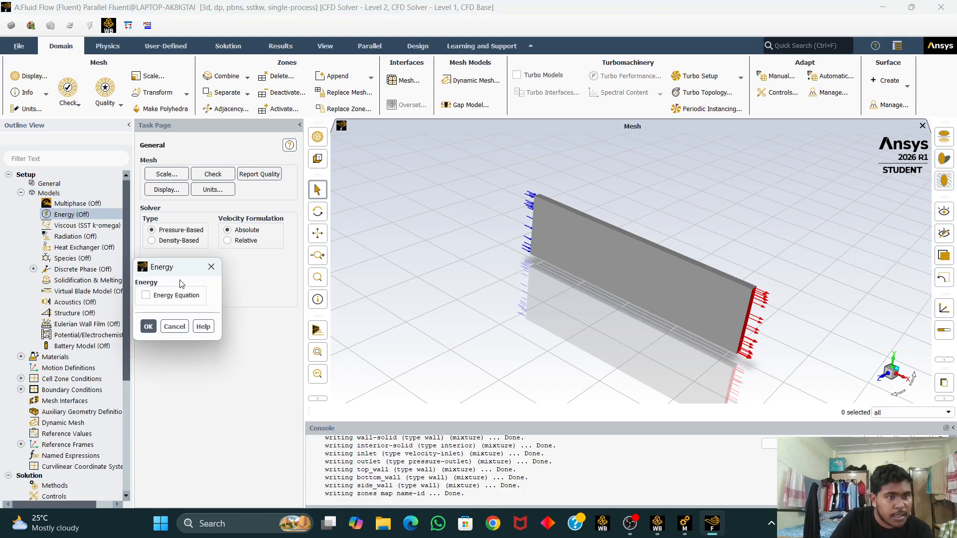
left_click(146, 296)
left_click(149, 326)
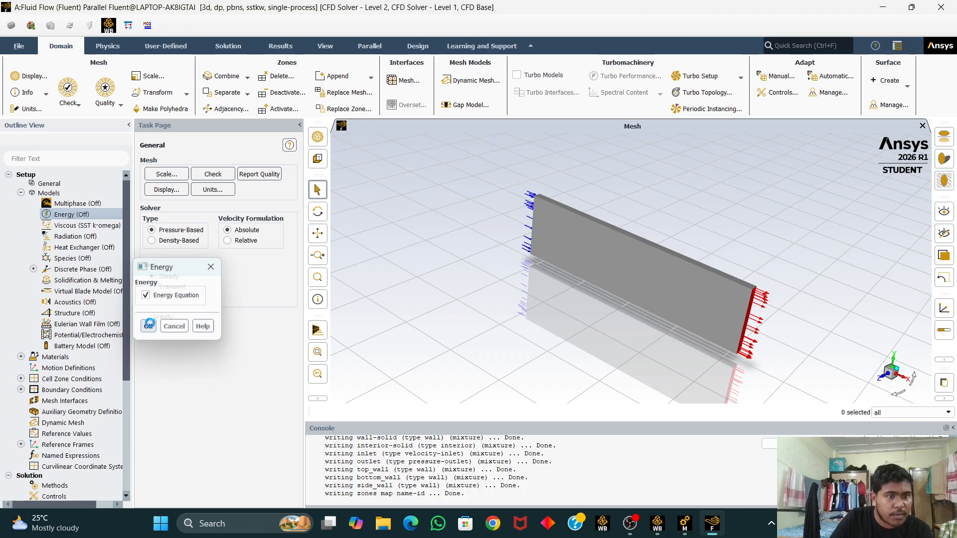
double_click(72, 226)
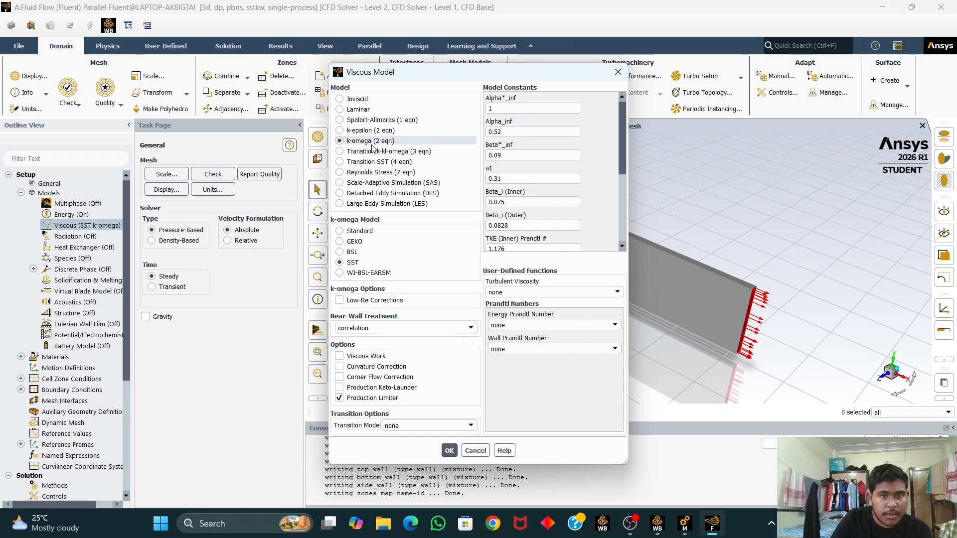
left_click(450, 451)
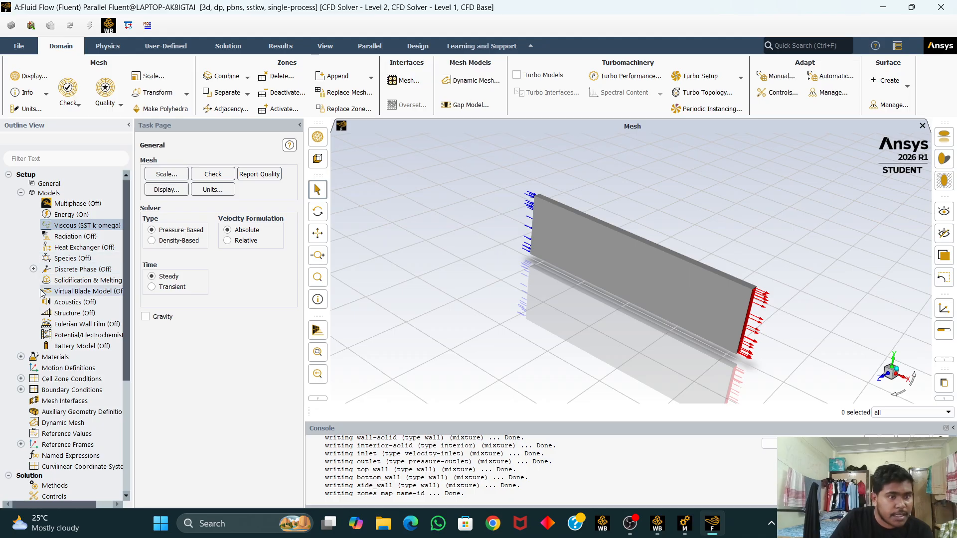
Step: Open the air fluid material and apply its default properties
left_click(20, 357)
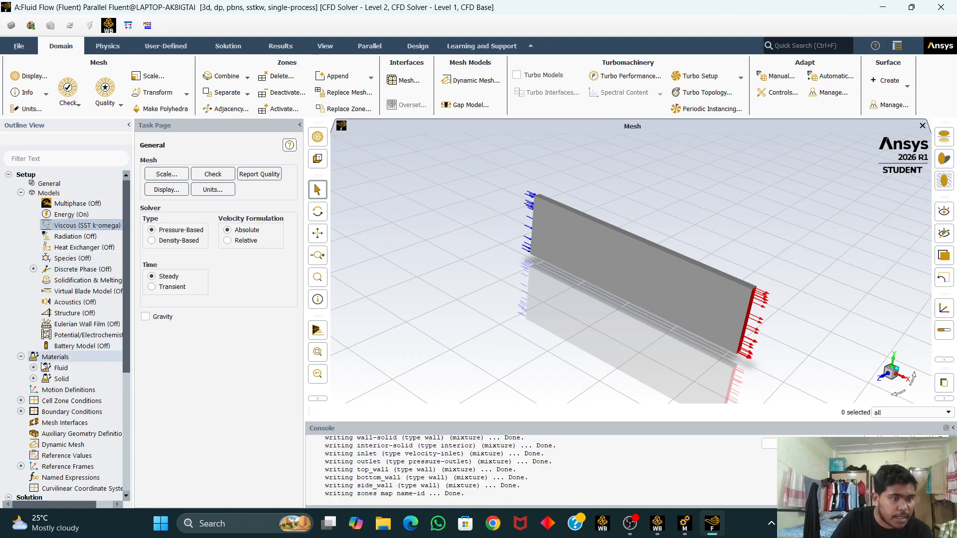
double_click(59, 369)
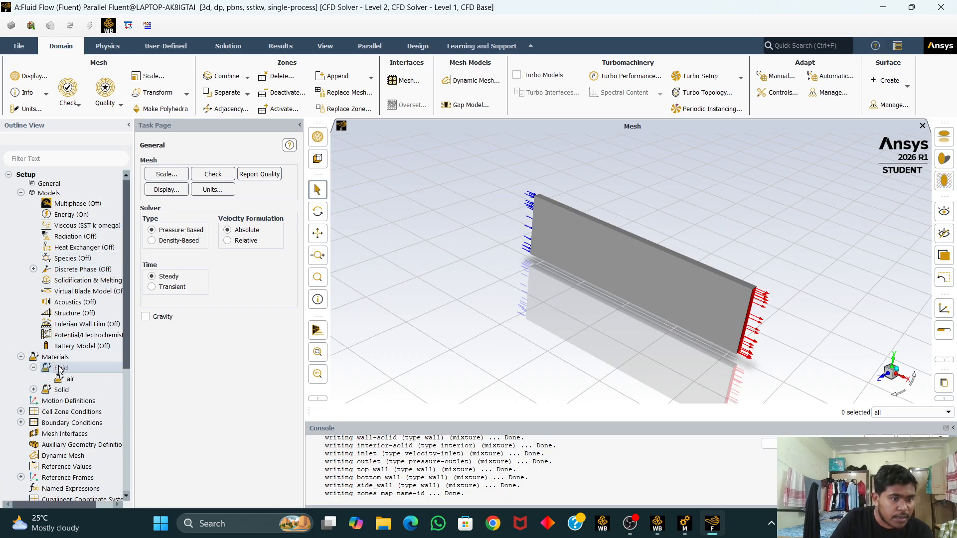
double_click(84, 379)
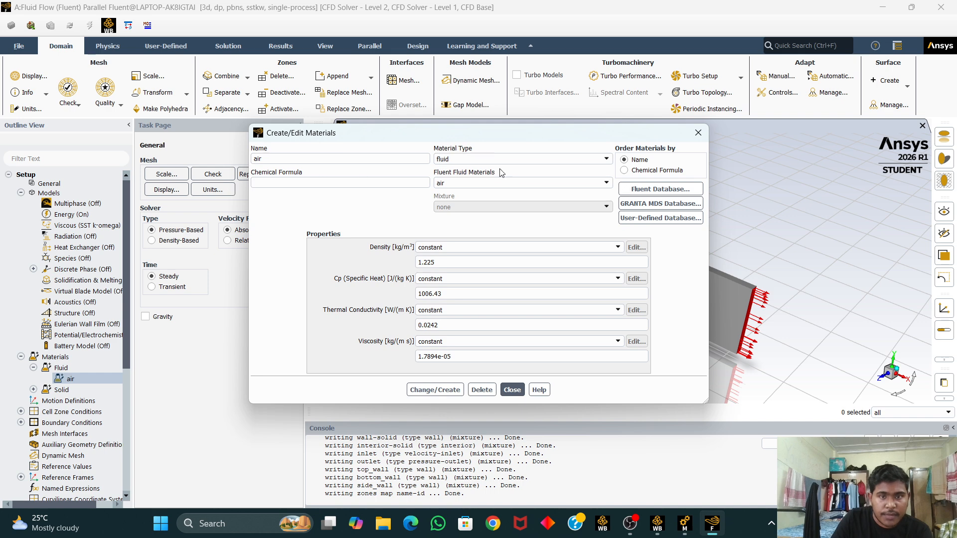
left_click(445, 391)
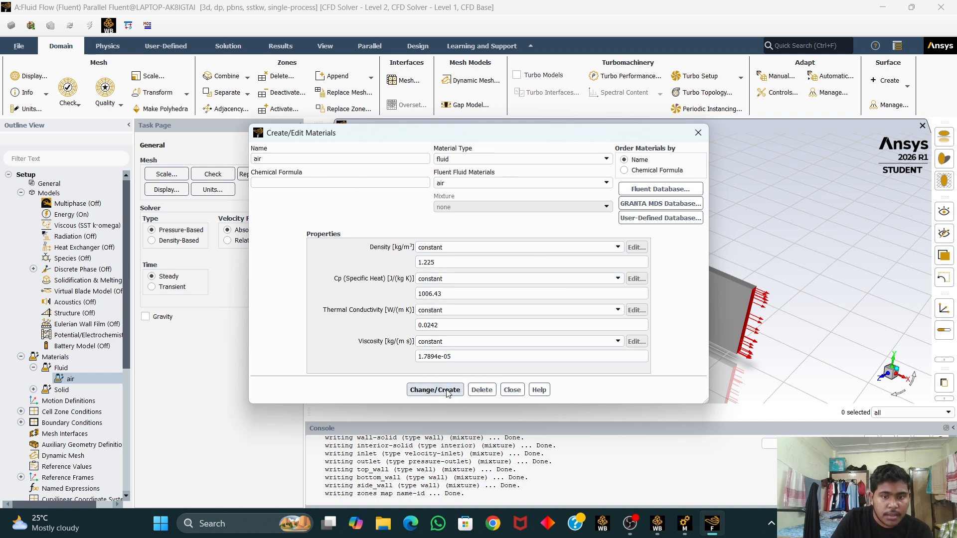
left_click(512, 390)
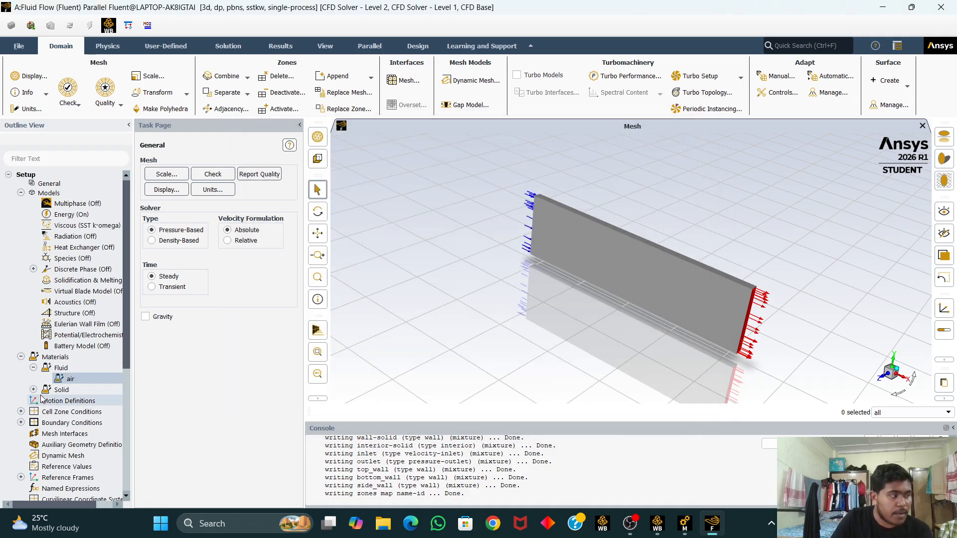
Step: Set the inlet velocity magnitude to 0.1 m/s and apply the boundary condition
scroll(44, 399, "down", 1)
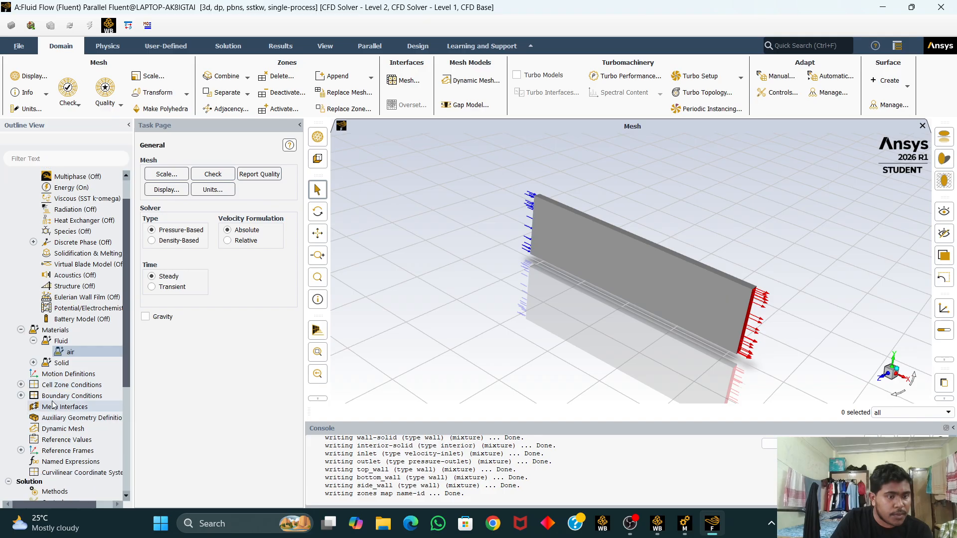
left_click(21, 397)
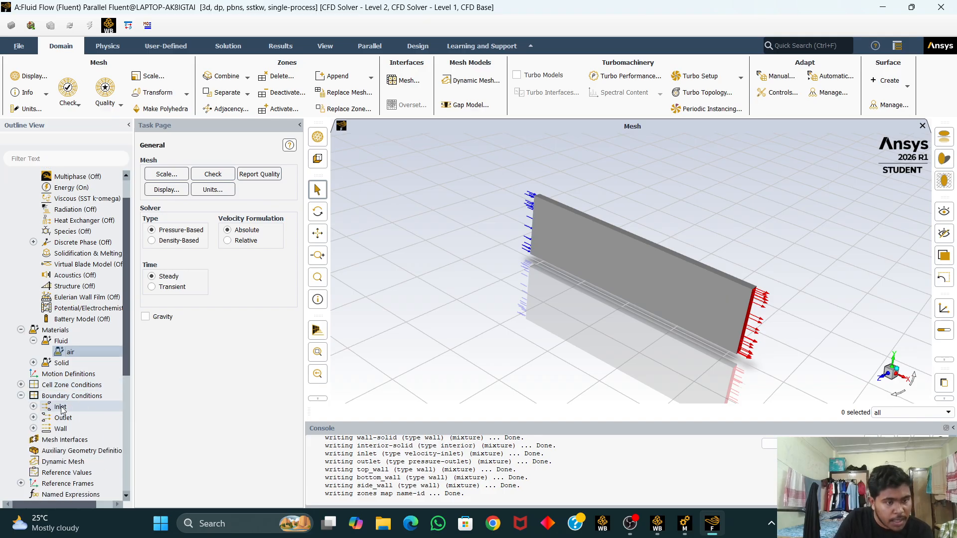
left_click(78, 407)
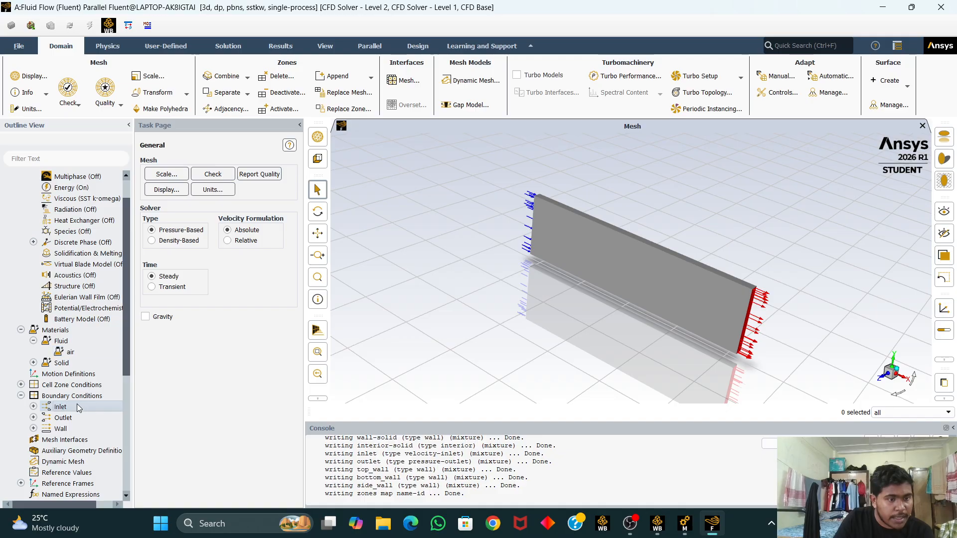
double_click(78, 408)
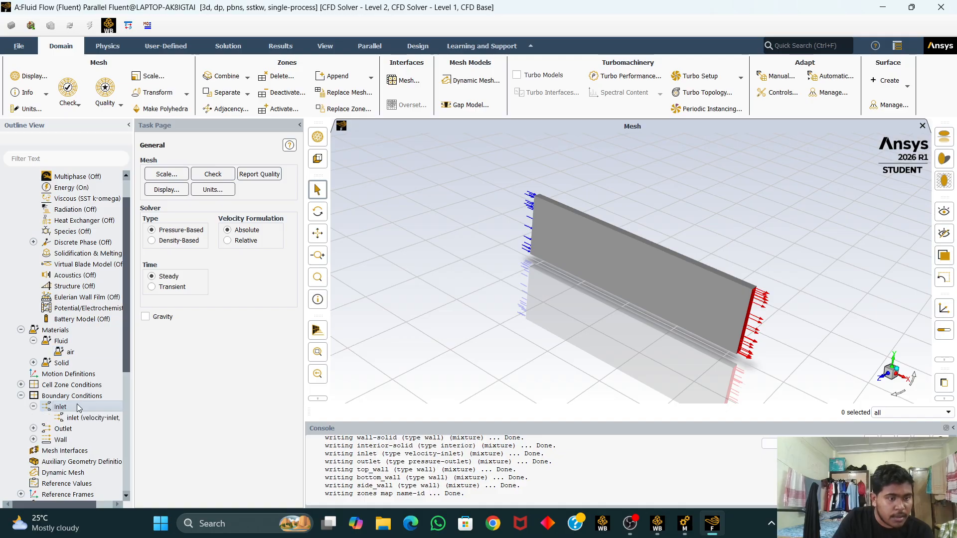
double_click(102, 418)
left_click(350, 358)
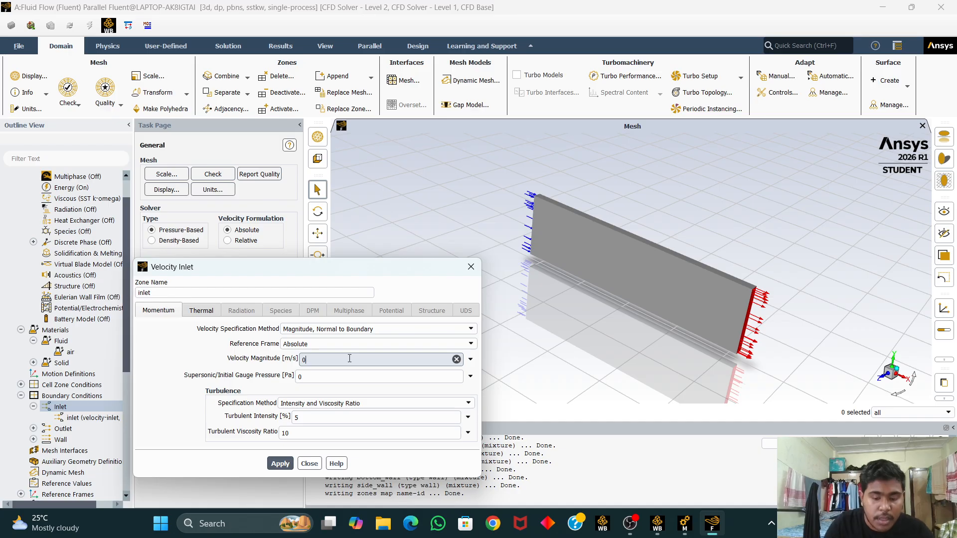
type(".1")
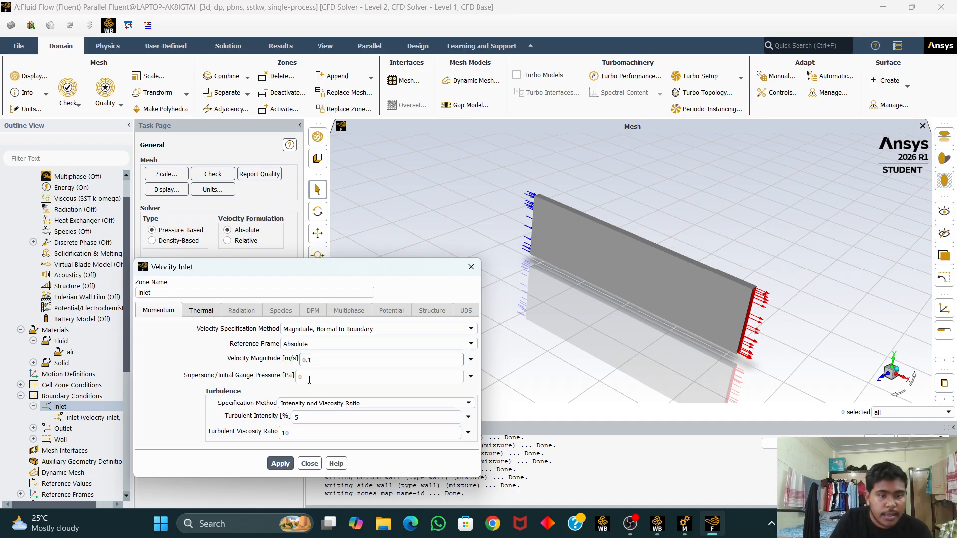
left_click(279, 462)
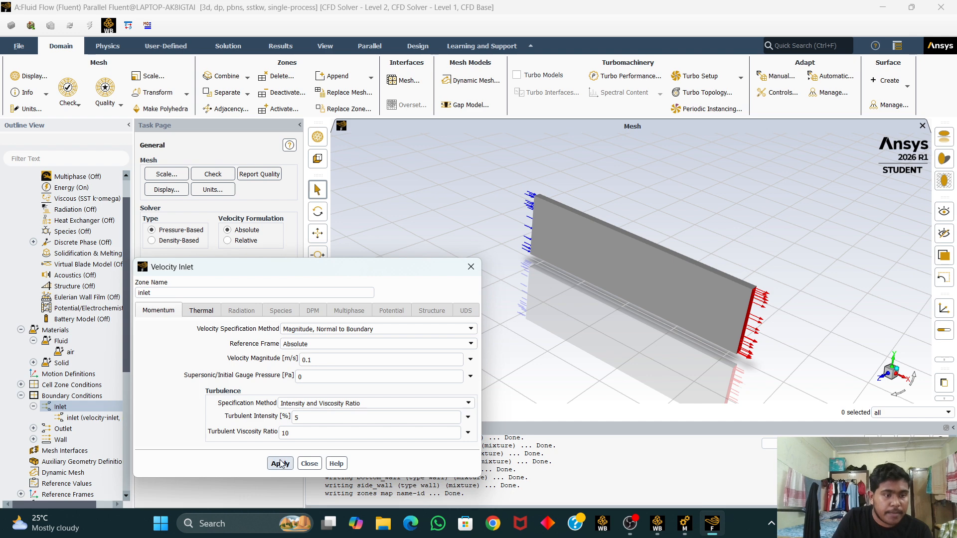
left_click(309, 464)
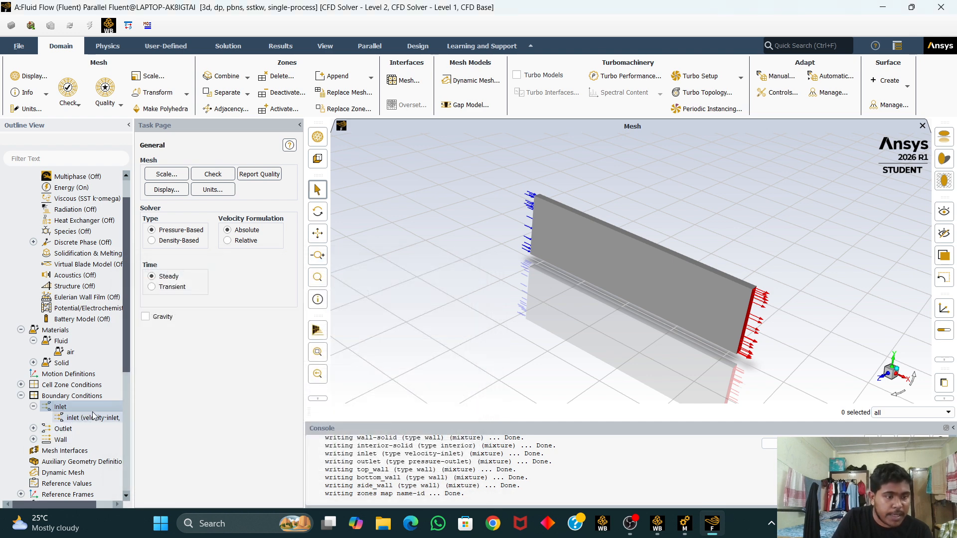
Step: Give the bottom wall a fixed temperature thermal condition of 400 K
left_click(33, 439)
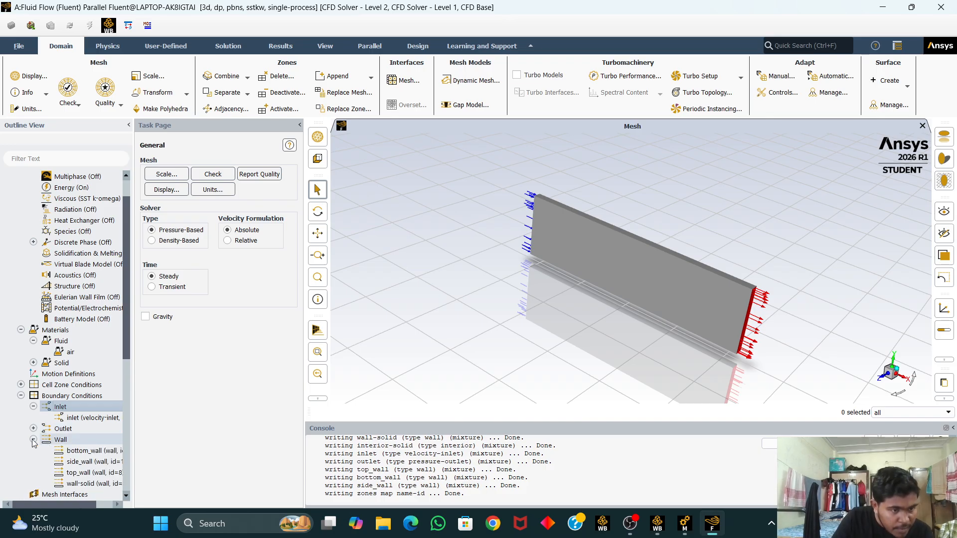
double_click(85, 452)
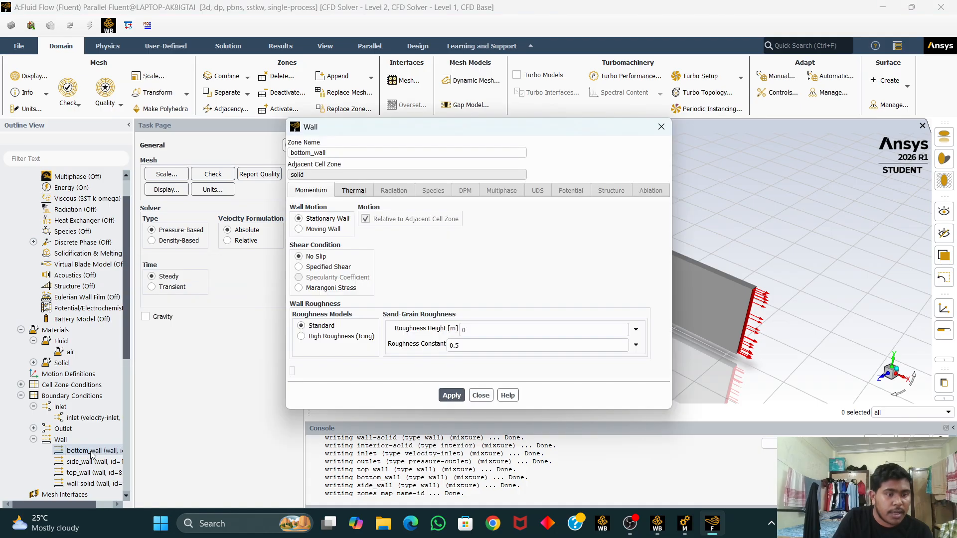
left_click(355, 192)
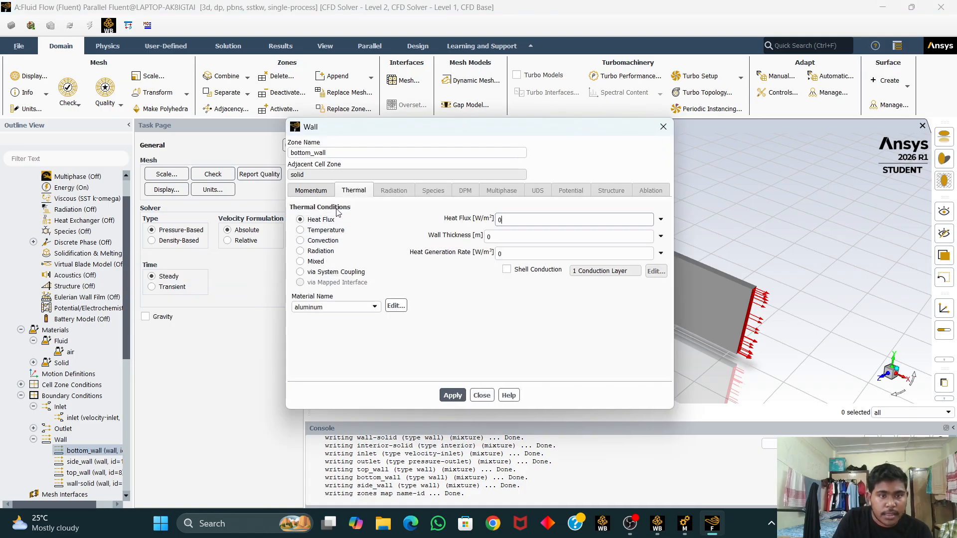
left_click(330, 230)
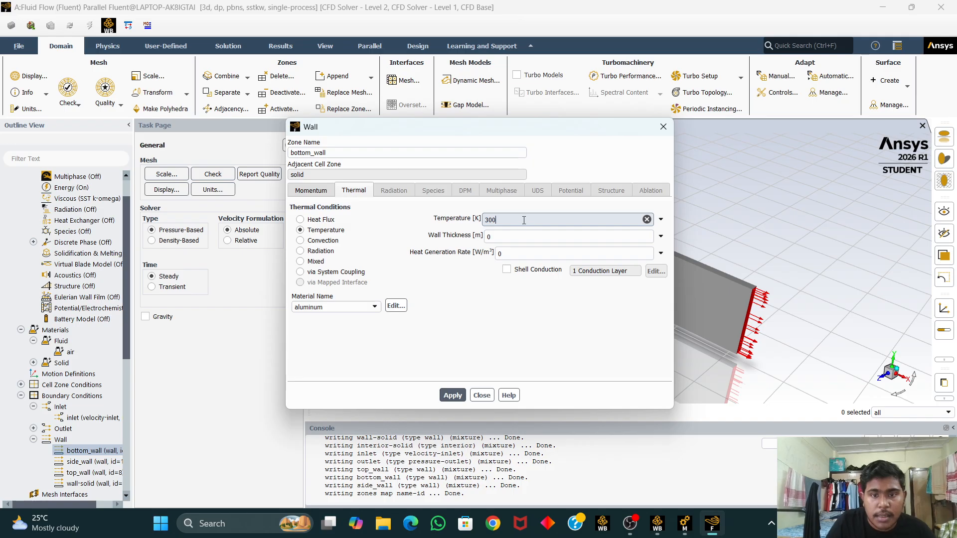
key("BackSpace")
type("400")
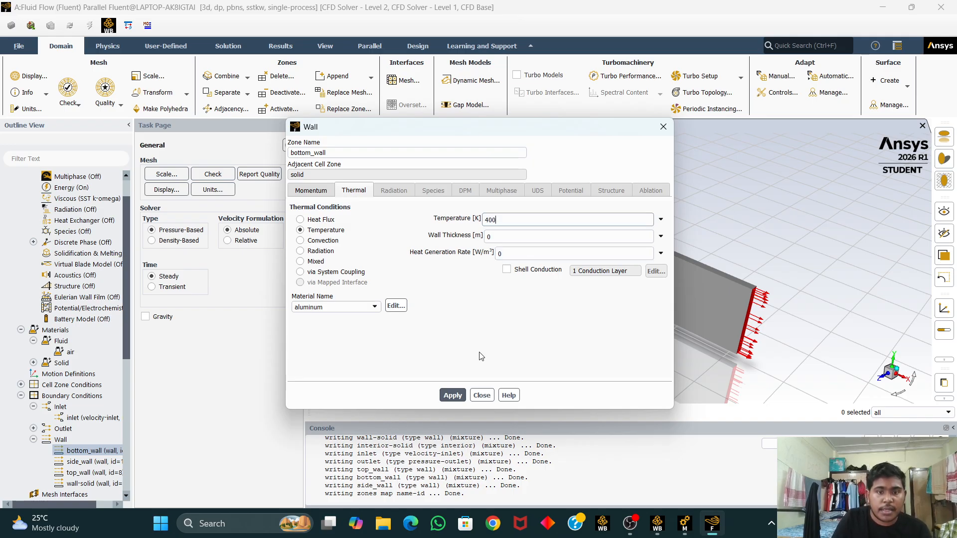
left_click(454, 396)
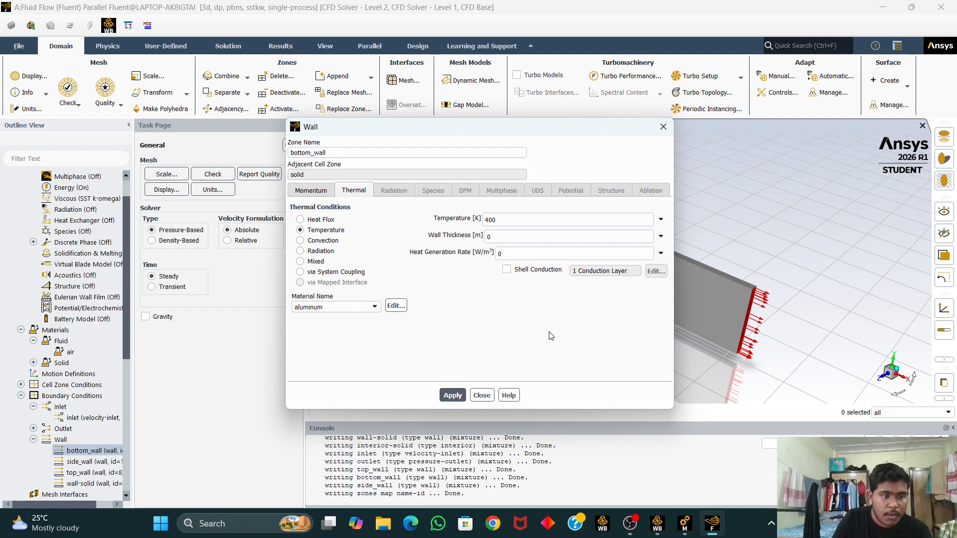
left_click(482, 395)
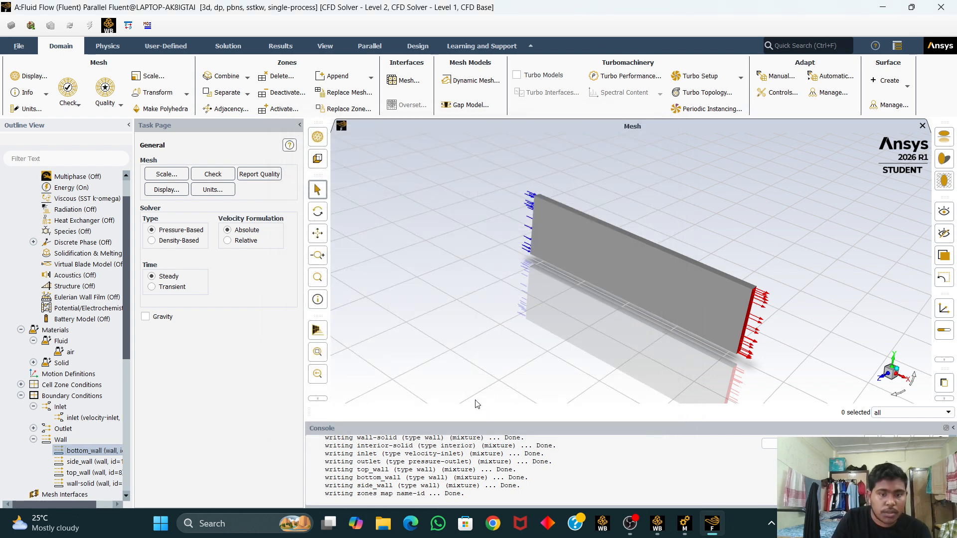
Step: Set the pressure-velocity coupling scheme in the solution methods to SIMPLE
scroll(104, 466, "down", 1)
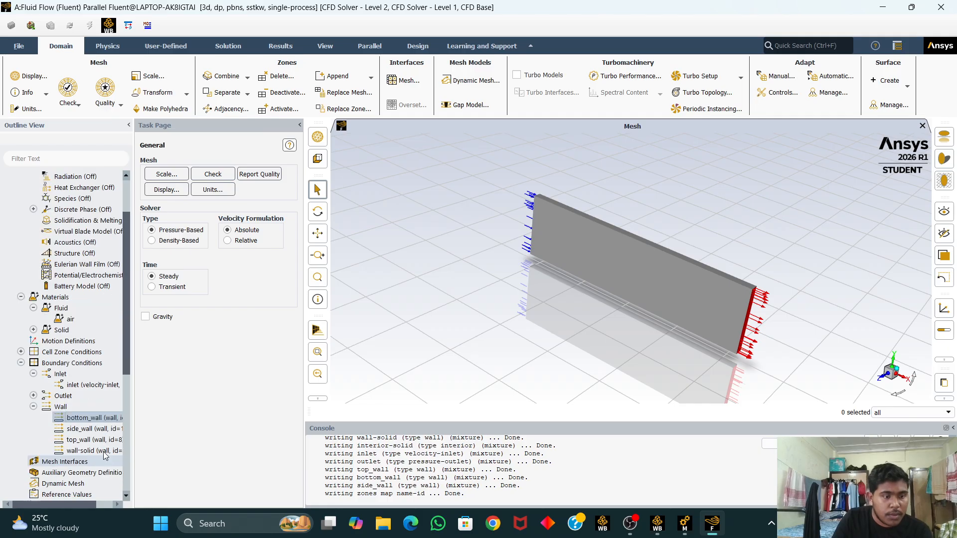
scroll(98, 449, "down", 1)
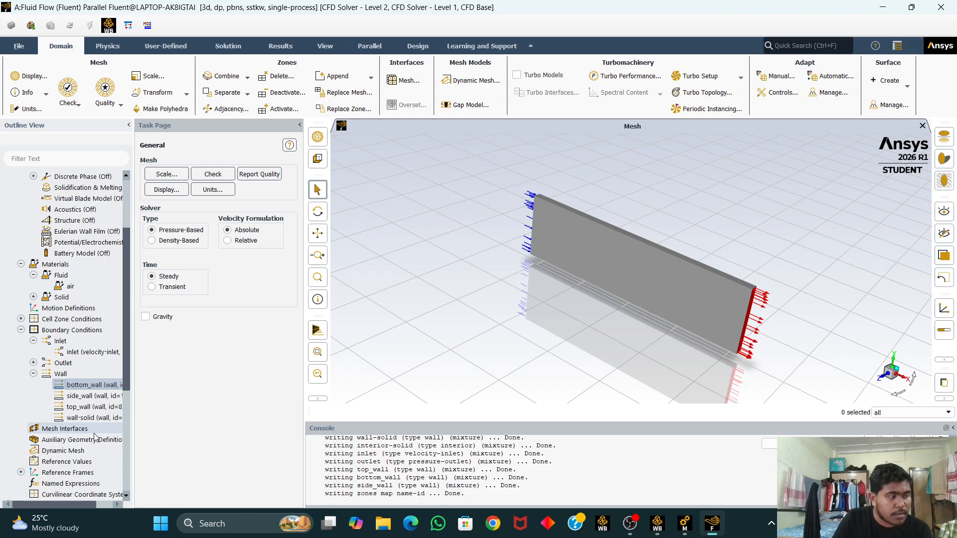
scroll(96, 438, "down", 1)
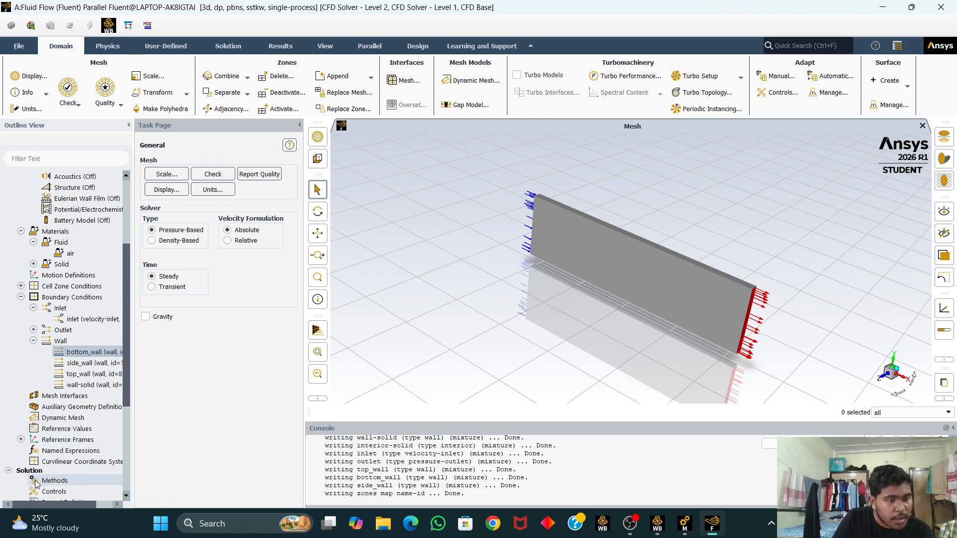
left_click(87, 480)
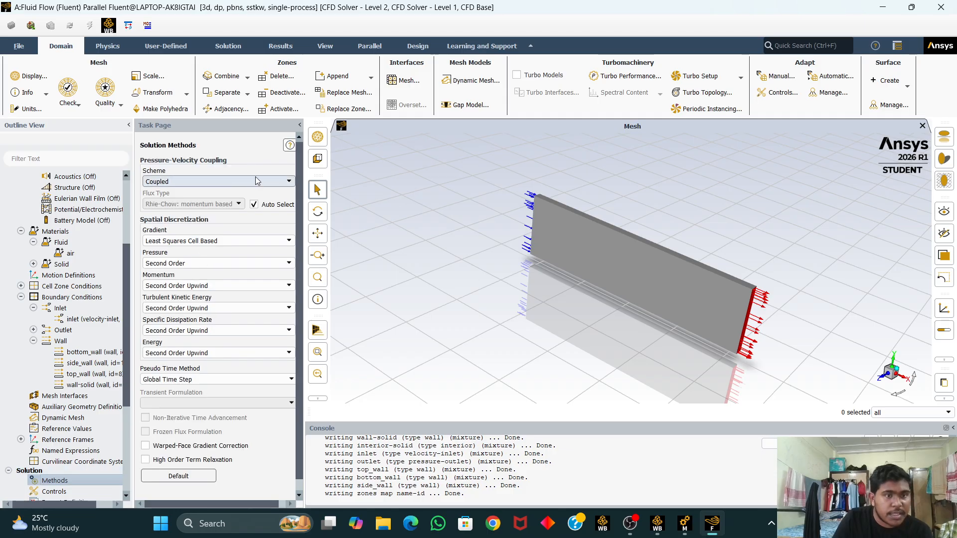
left_click(279, 184)
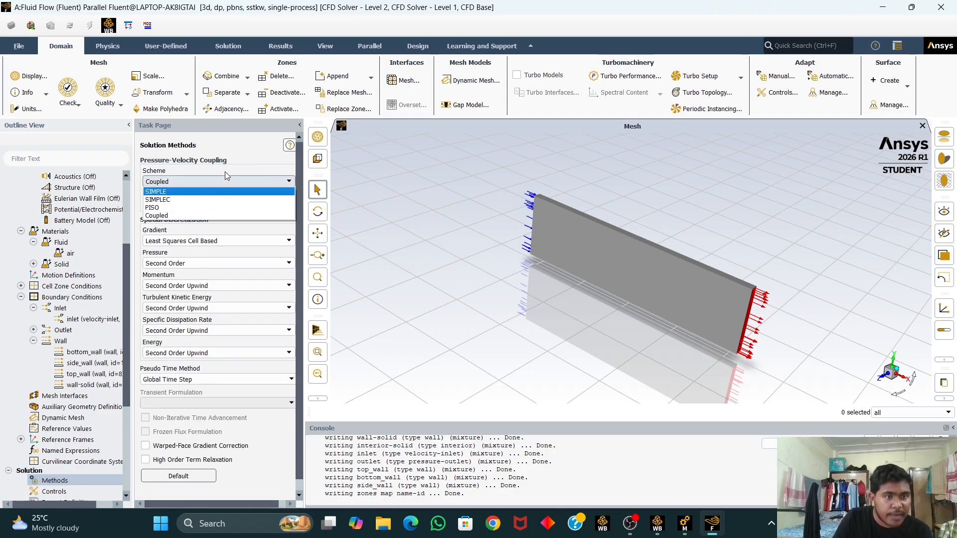
left_click(179, 192)
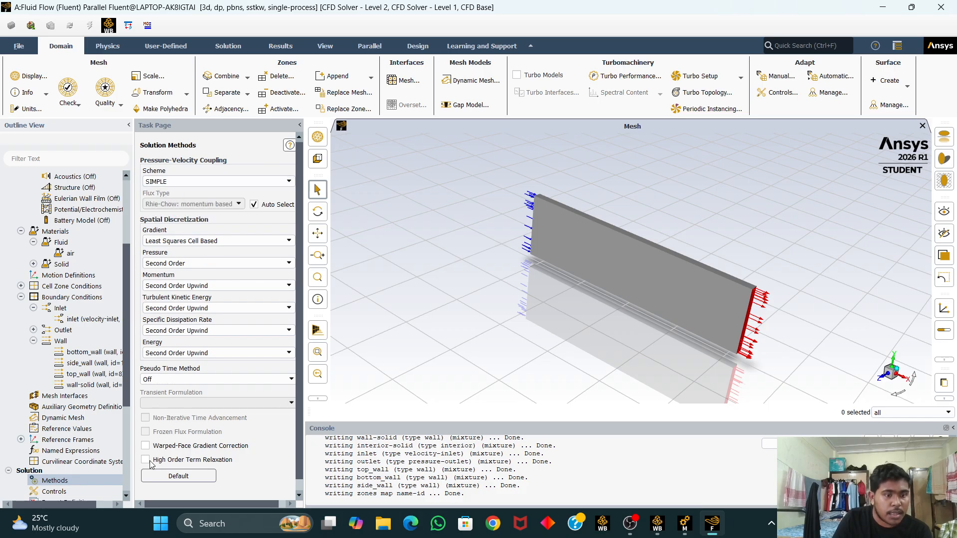
Step: Tighten the residual absolute criteria to 1e-05 for continuity, x-, y- and z-velocity, k and omega
scroll(96, 461, "down", 2)
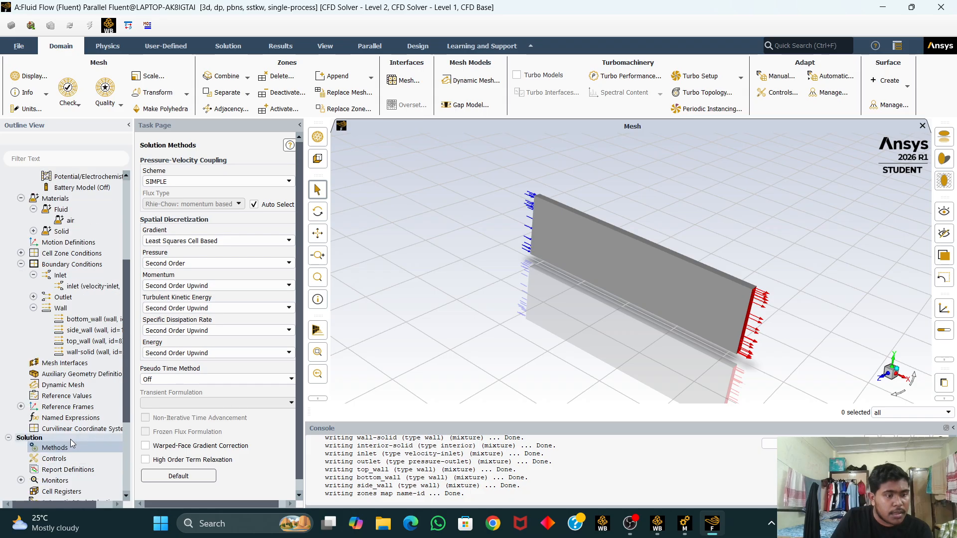
scroll(76, 441, "down", 1)
double_click(74, 415)
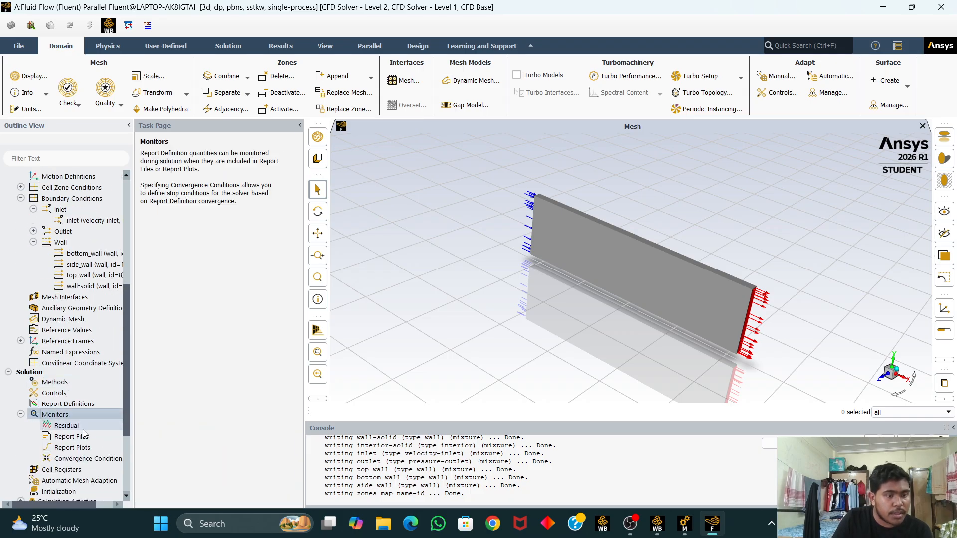
double_click(85, 427)
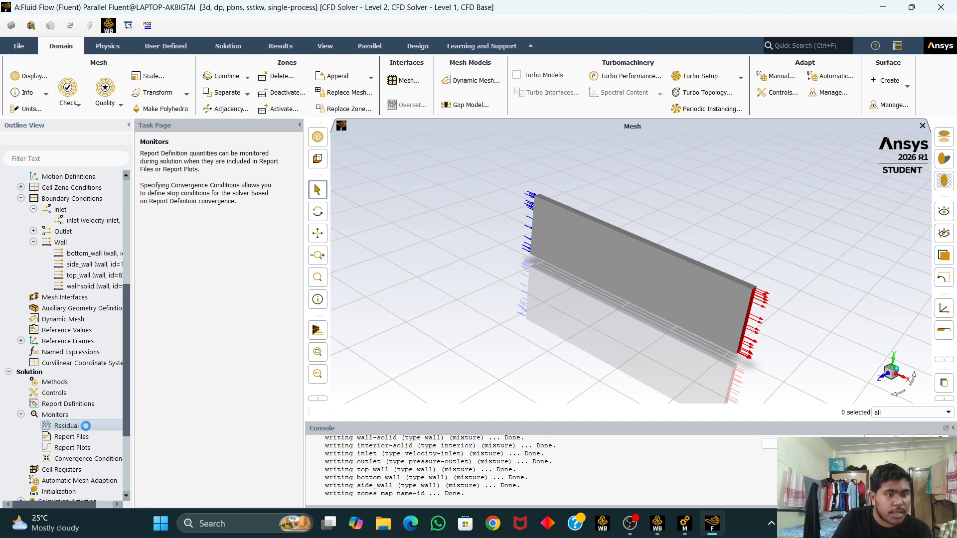
left_click(403, 308)
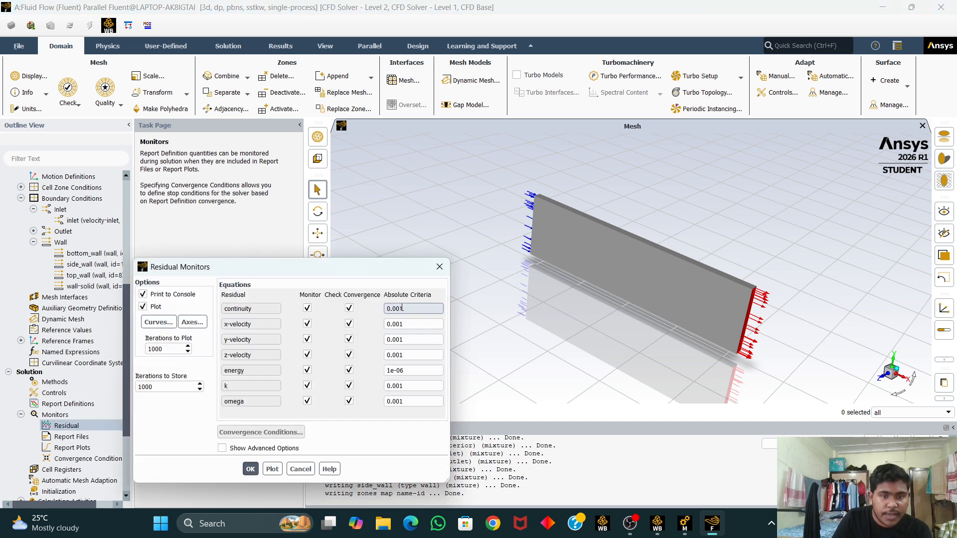
type("00")
left_click(404, 324)
type("00")
left_click(403, 340)
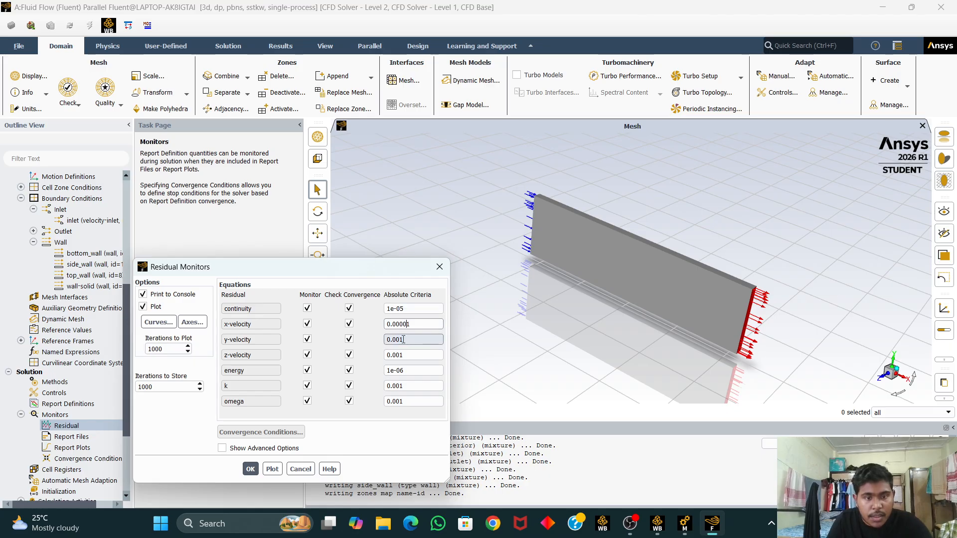
type("00")
left_click(399, 355)
type("00")
left_click(399, 386)
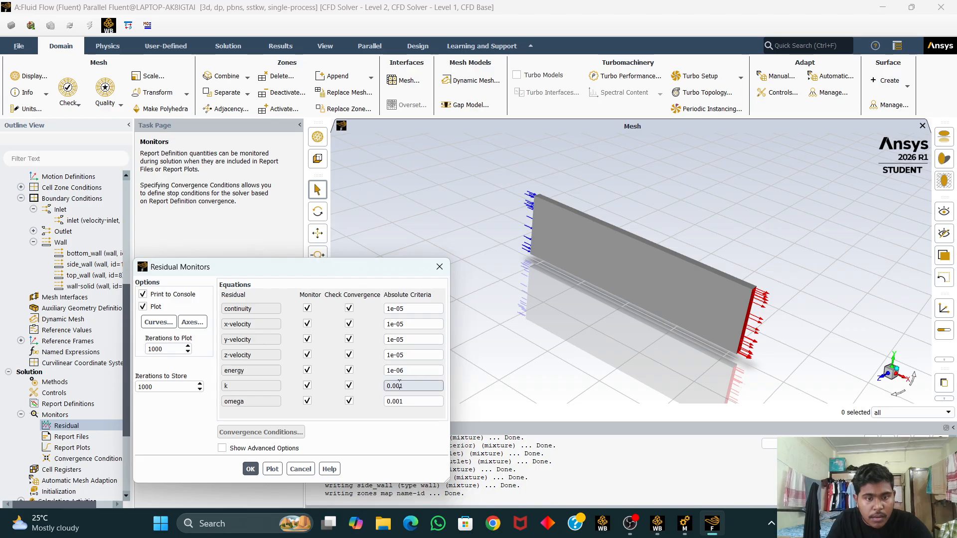
left_click(398, 401)
type("0")
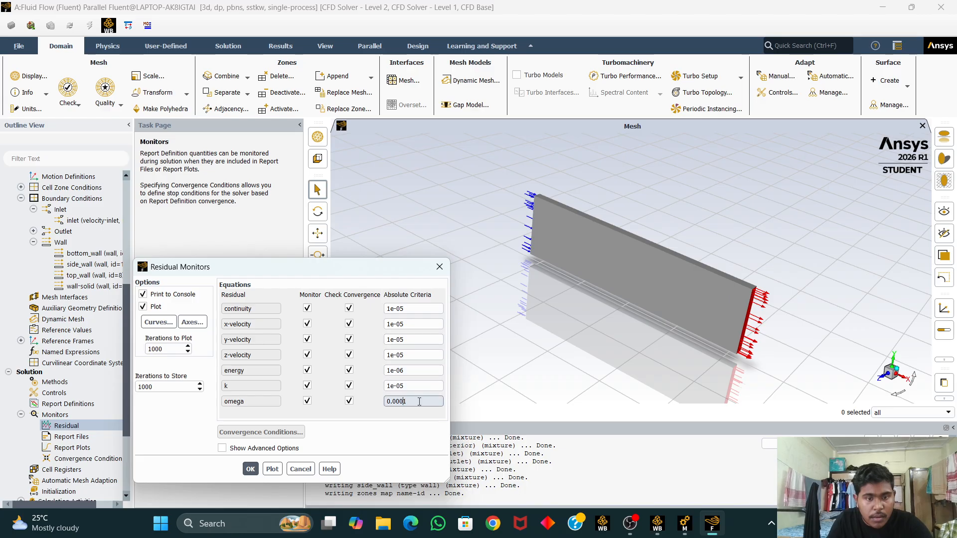
type("0")
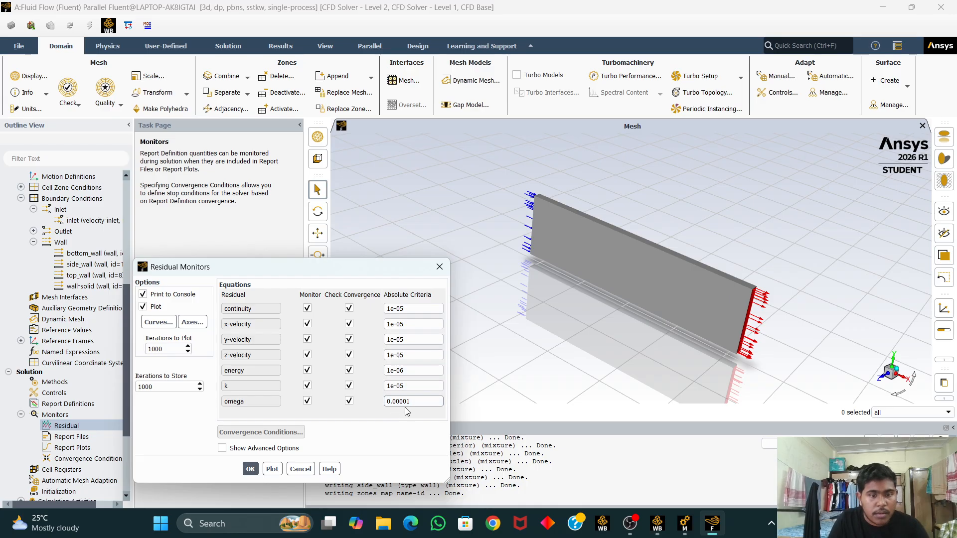
left_click(250, 469)
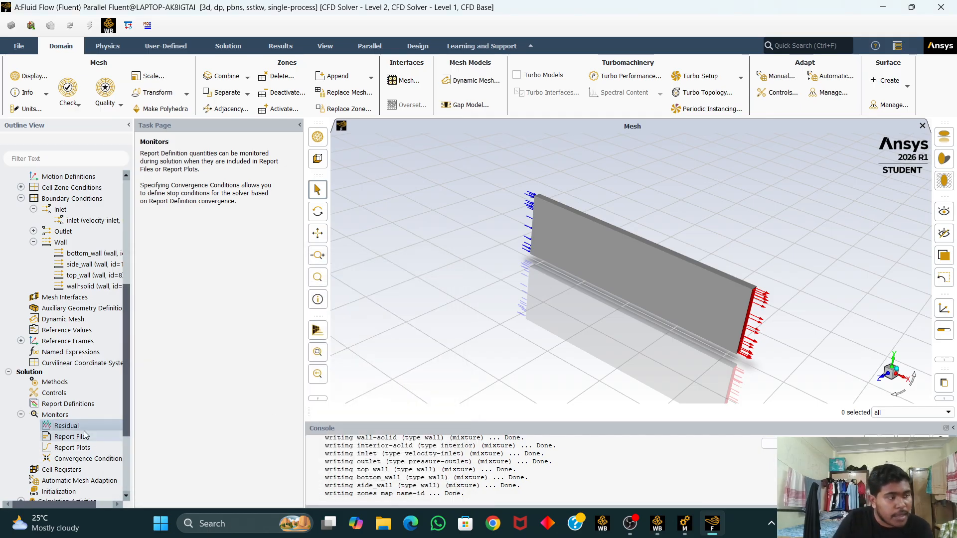
Step: Initialize the solution with hybrid initialization
scroll(83, 431, "down", 1)
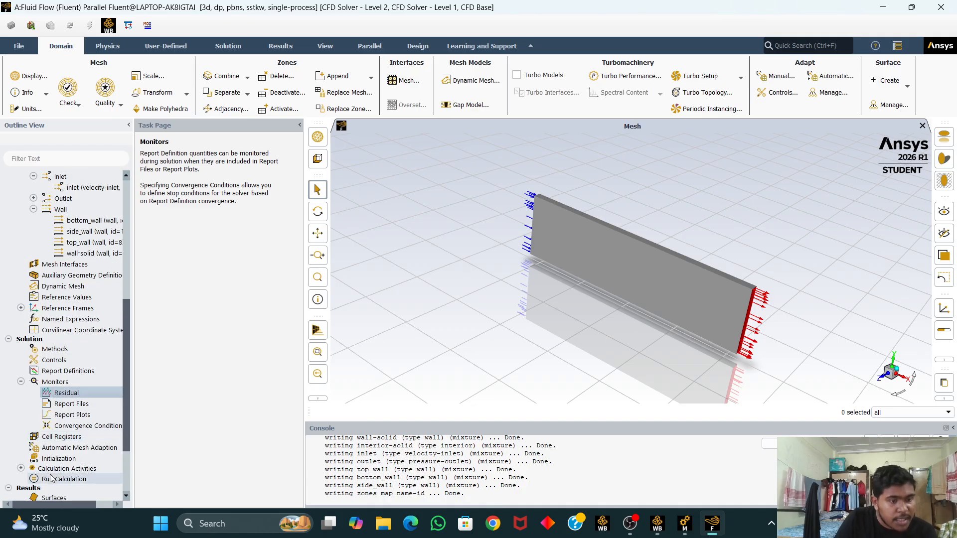
left_click(59, 459)
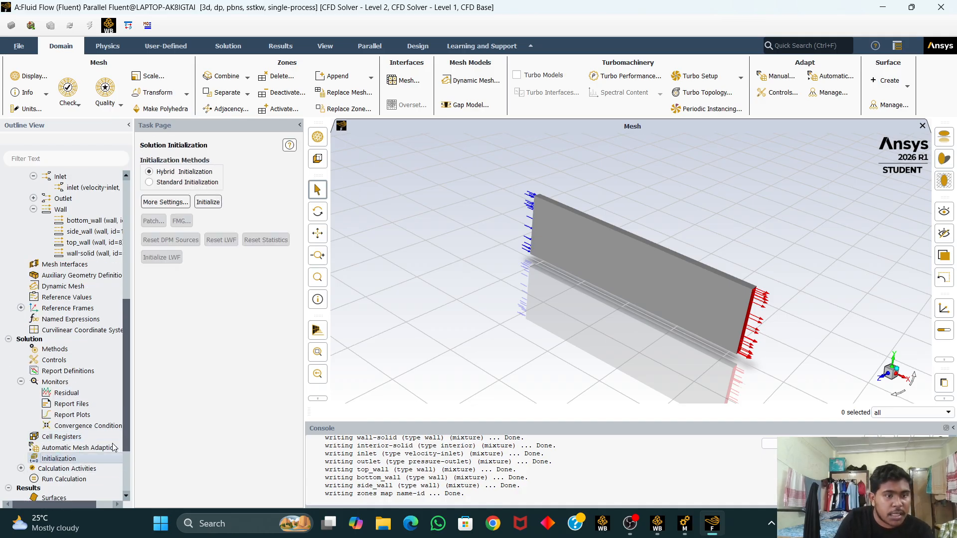
left_click(208, 202)
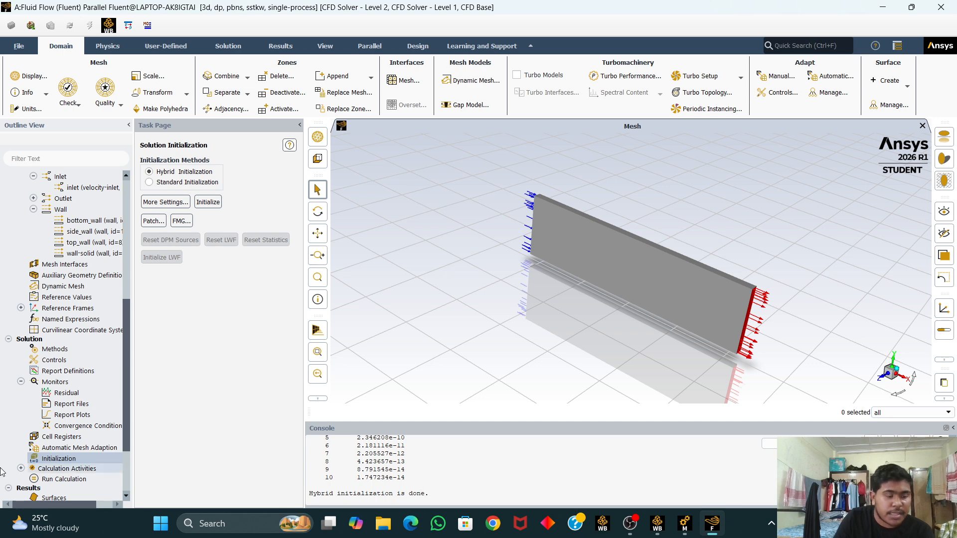
Step: Run the calculation for 500 iterations and acknowledge completion
scroll(85, 469, "down", 1)
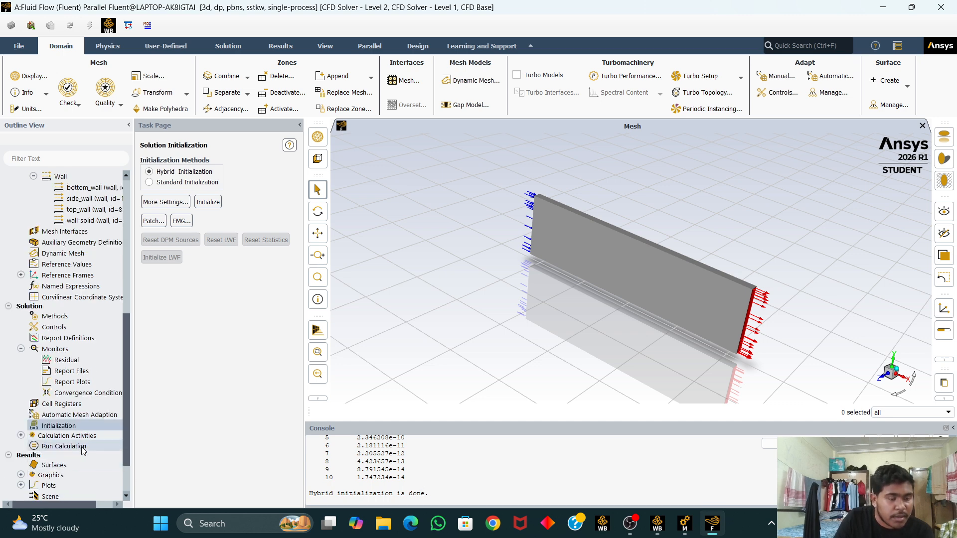
left_click(82, 448)
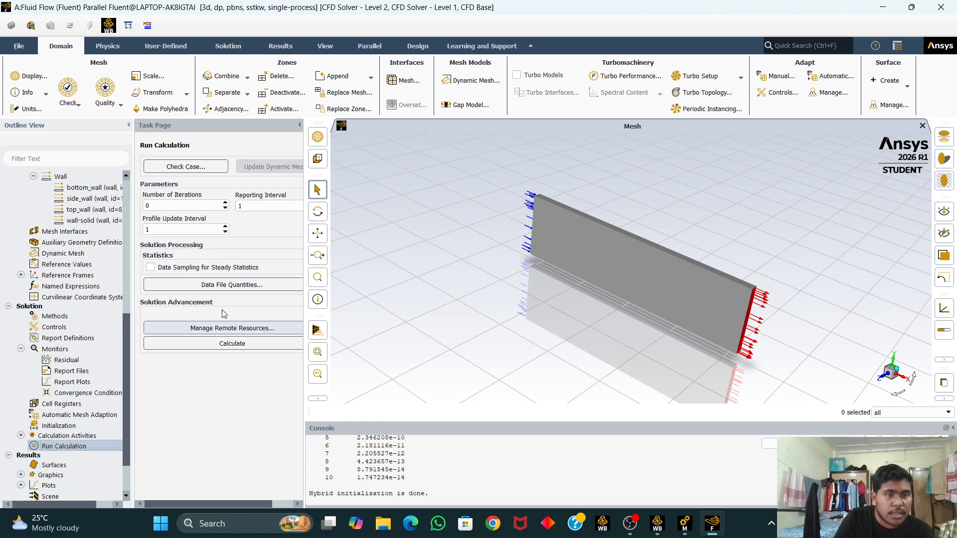
left_click(196, 205)
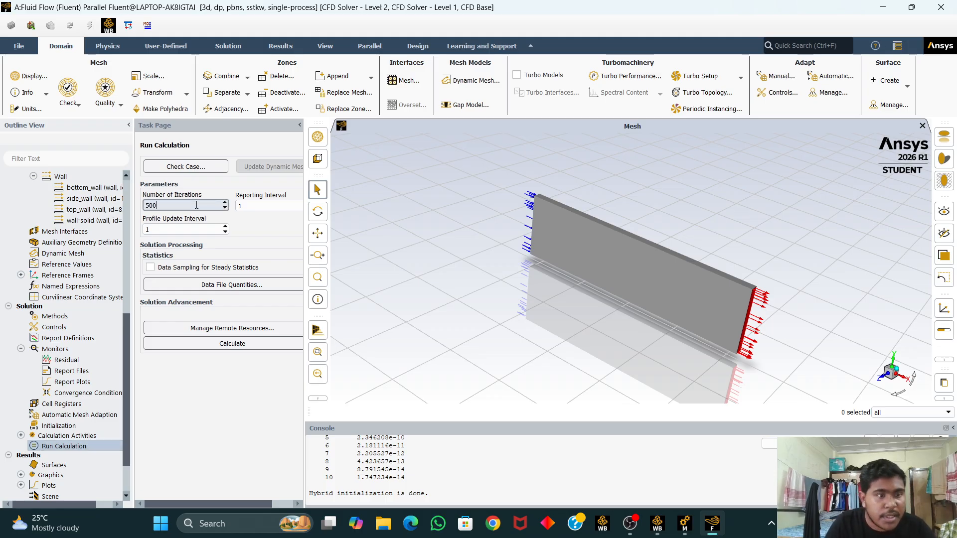
left_click(252, 347)
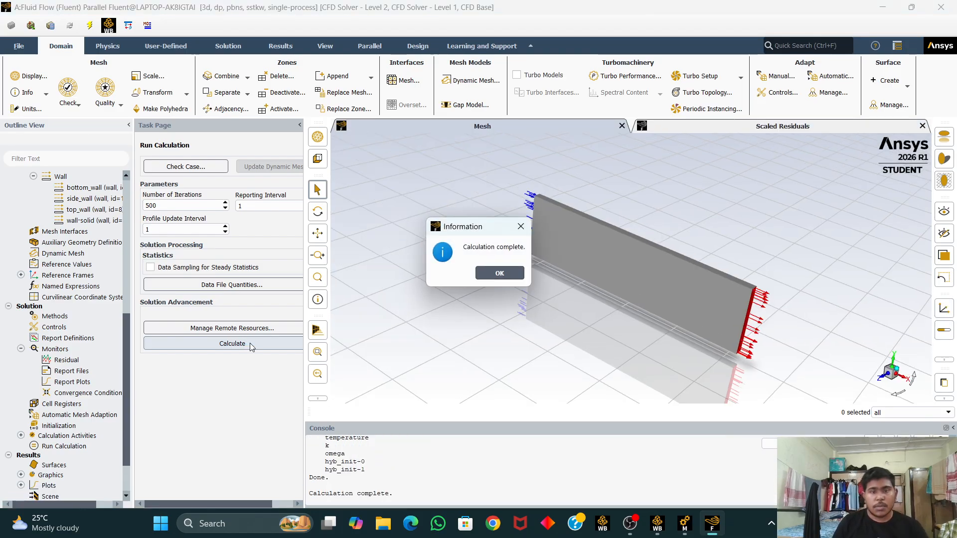
left_click(499, 274)
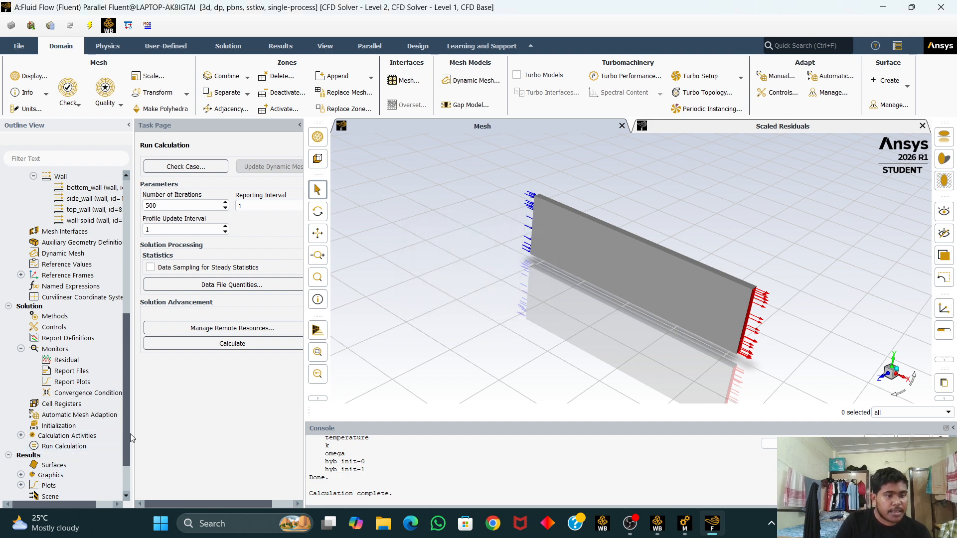
Step: Display a static temperature contour on bottom_wall, inlet, outlet, side_wall and top_wall
left_click_drag(129, 433, 127, 460)
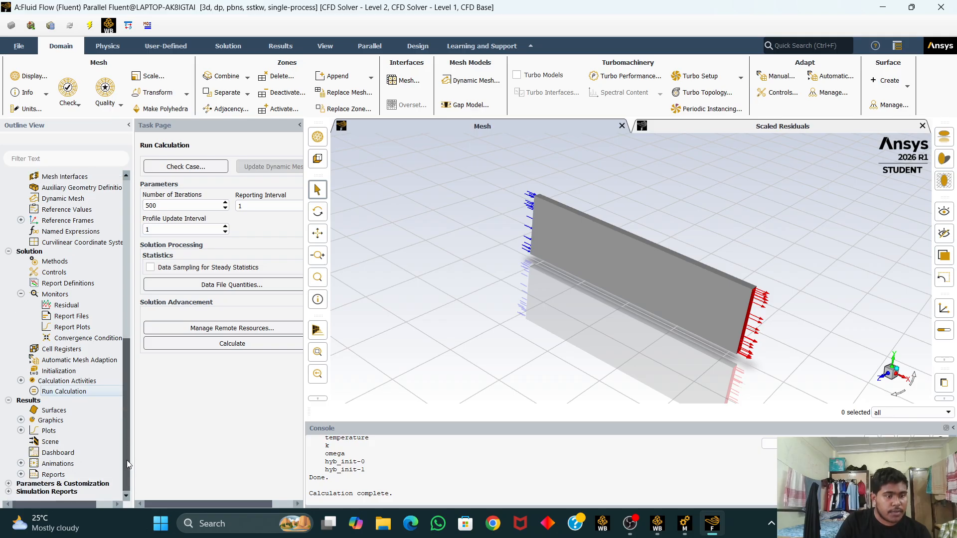
left_click(20, 420)
left_click(82, 442)
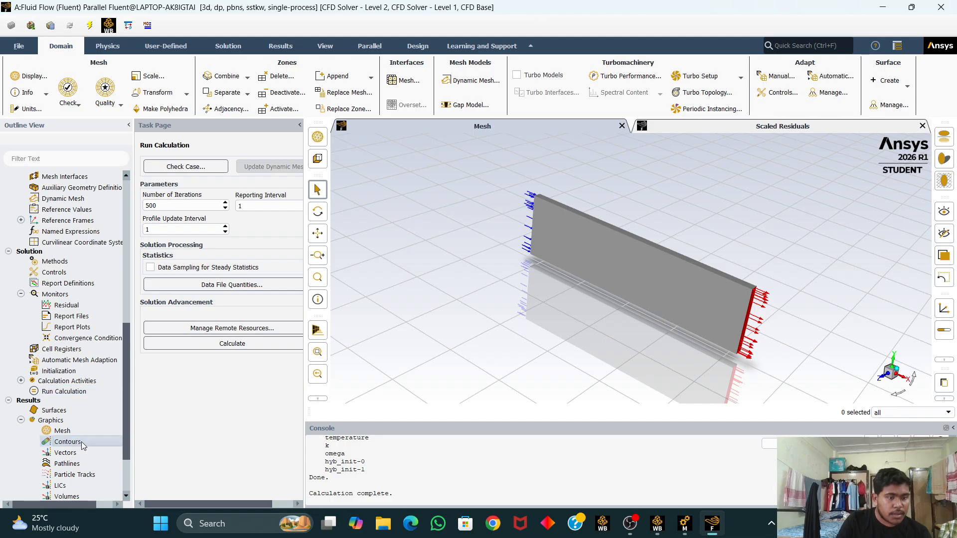
double_click(82, 441)
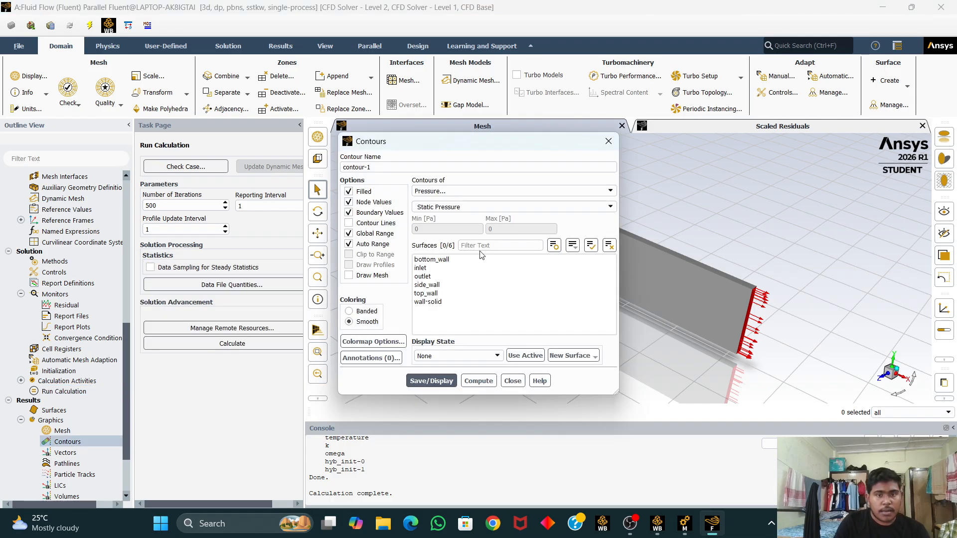
left_click(463, 192)
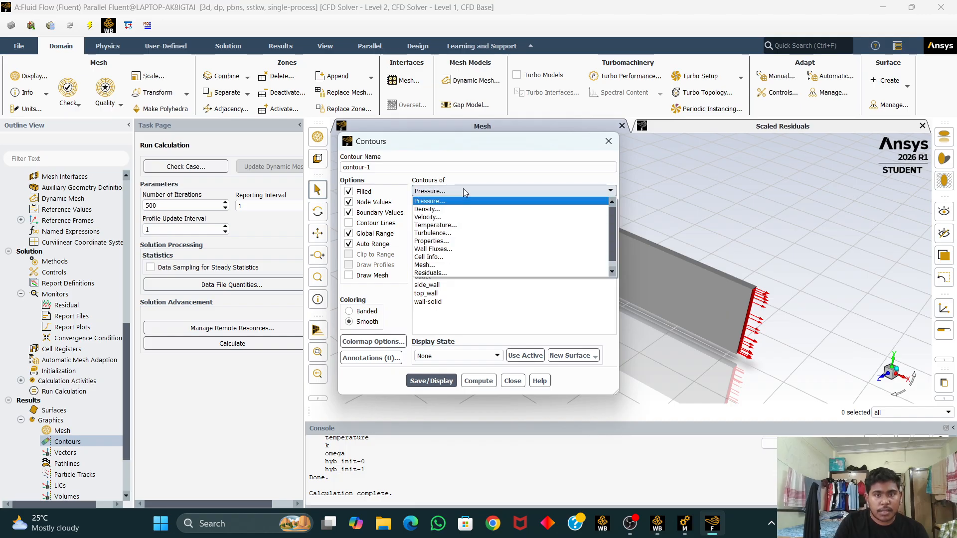
left_click(457, 227)
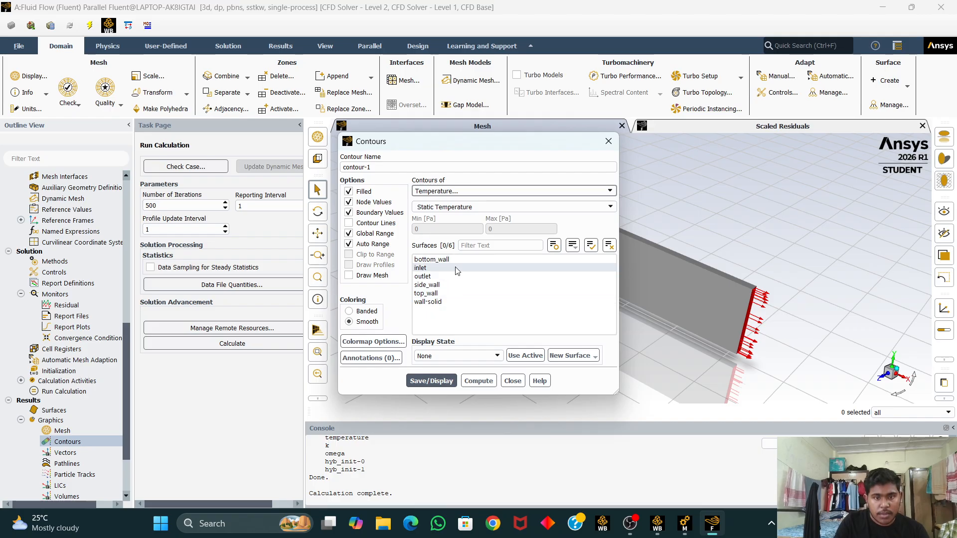
left_click_drag(458, 264, 445, 294)
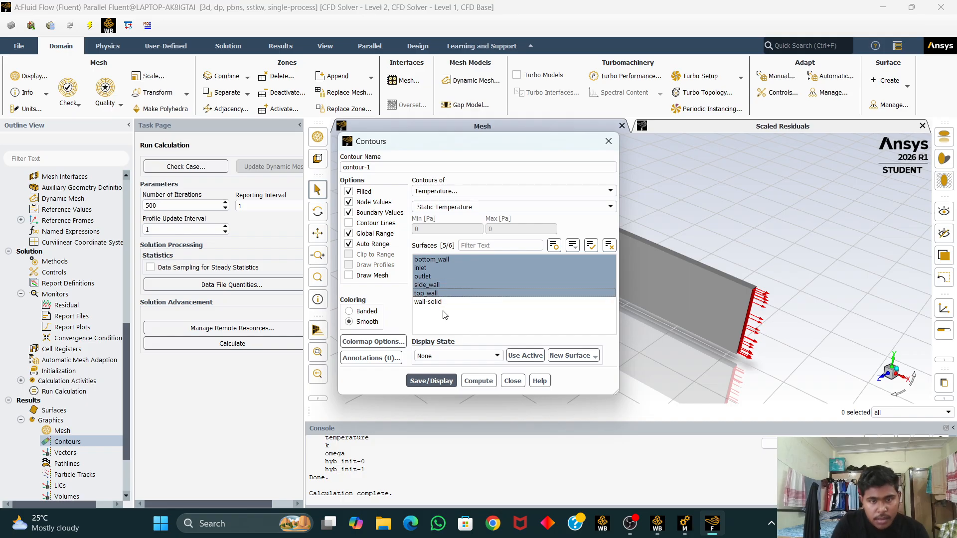
left_click(445, 286, "ctrl")
left_click(445, 285, "ctrl")
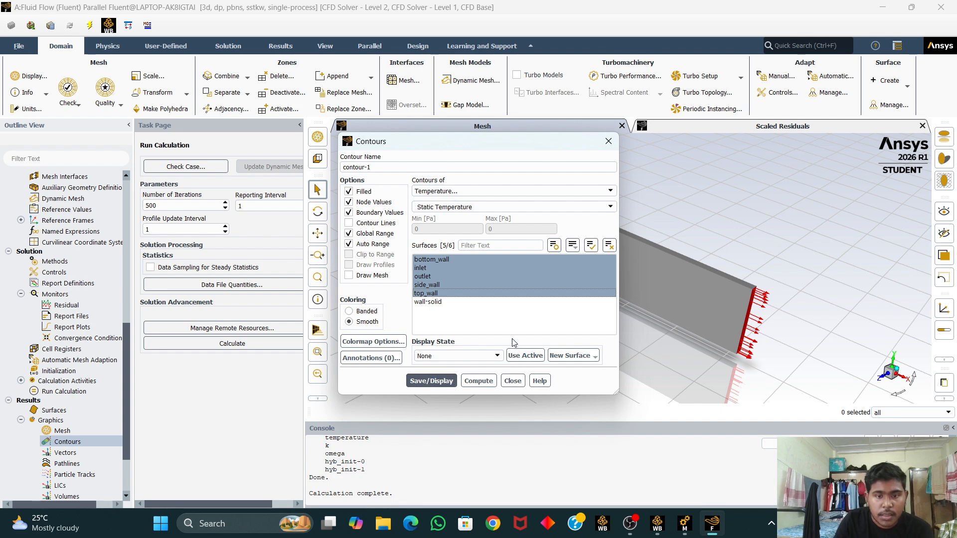
left_click(443, 382)
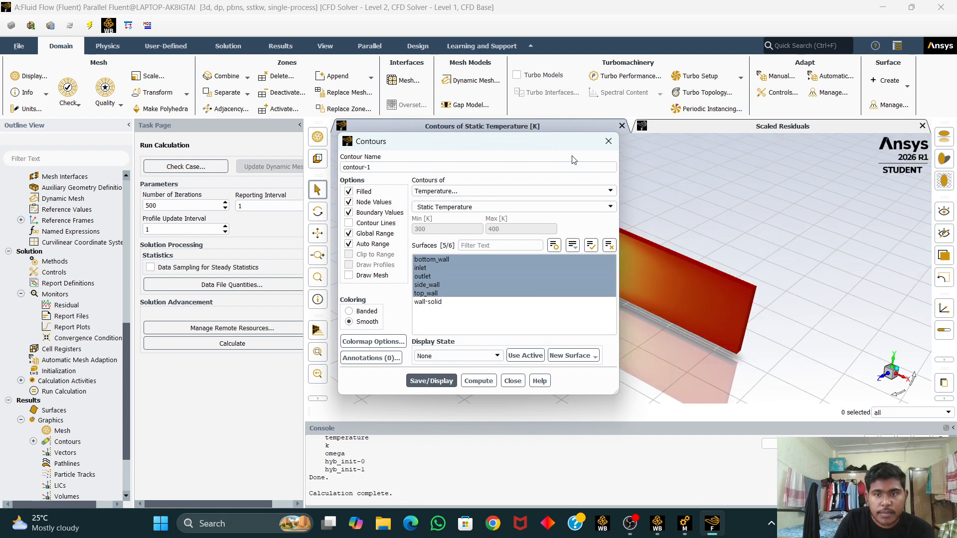
left_click(608, 143)
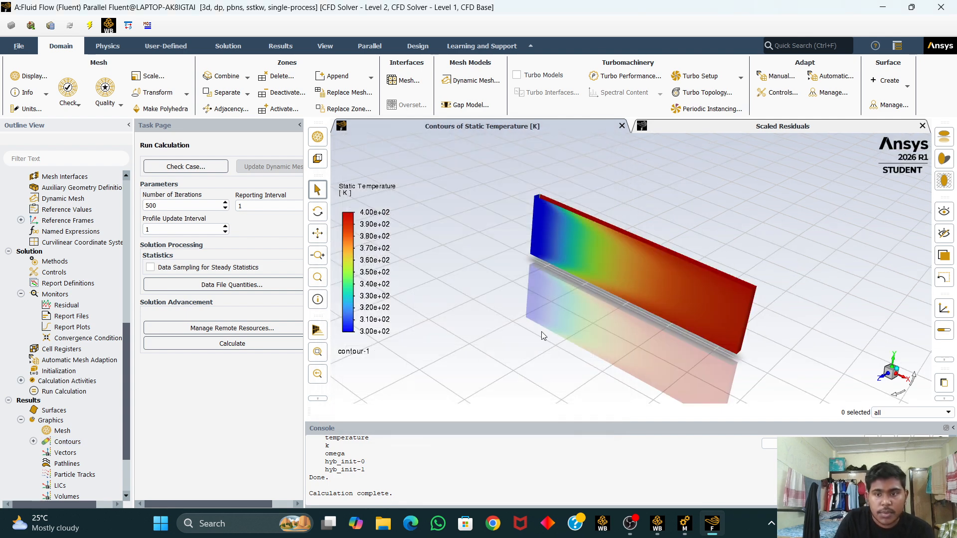
middle_click_drag(514, 352, 614, 283)
middle_click_drag(600, 320, 594, 356)
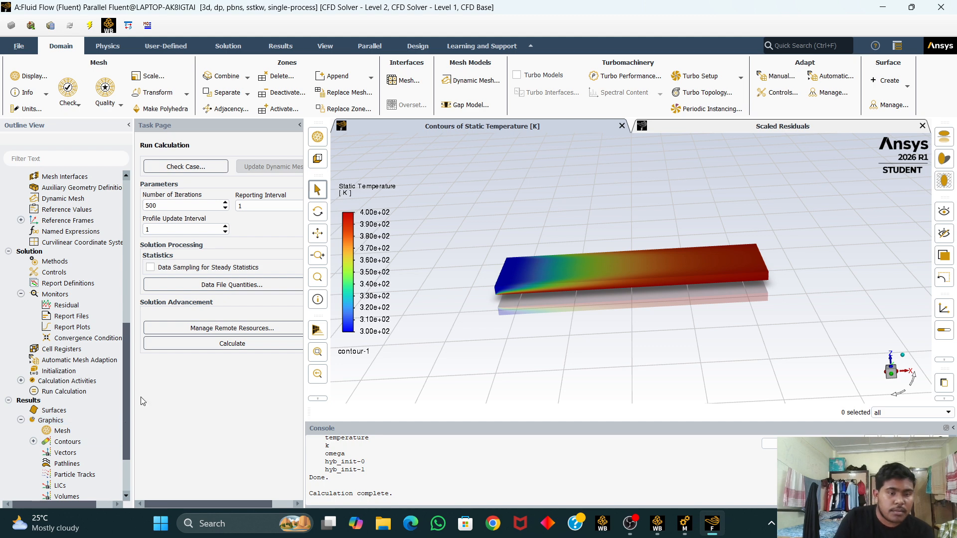
Step: Plot static temperature against X position in an XY plot for bottom_wall, inlet, outlet, side_wall and top_wall
left_click_drag(124, 405, 82, 435)
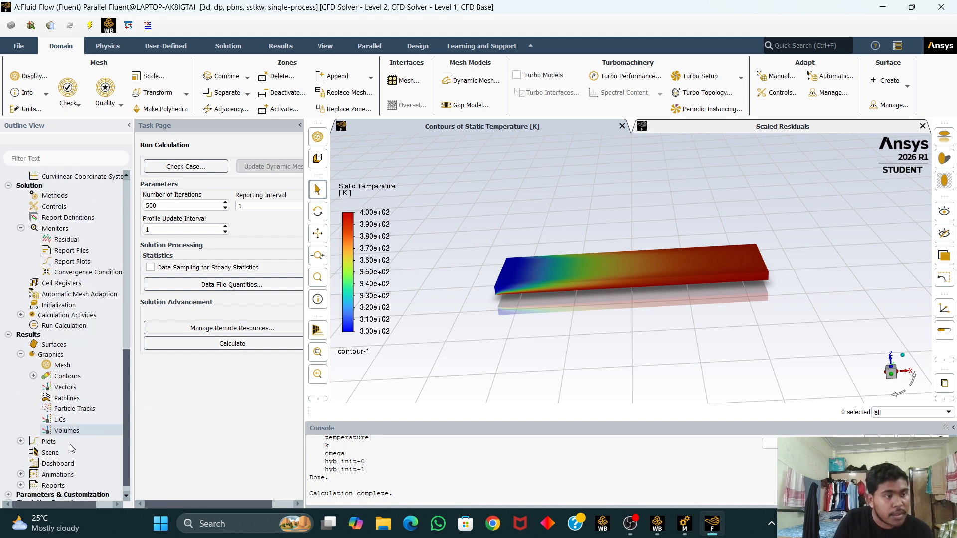
double_click(50, 441)
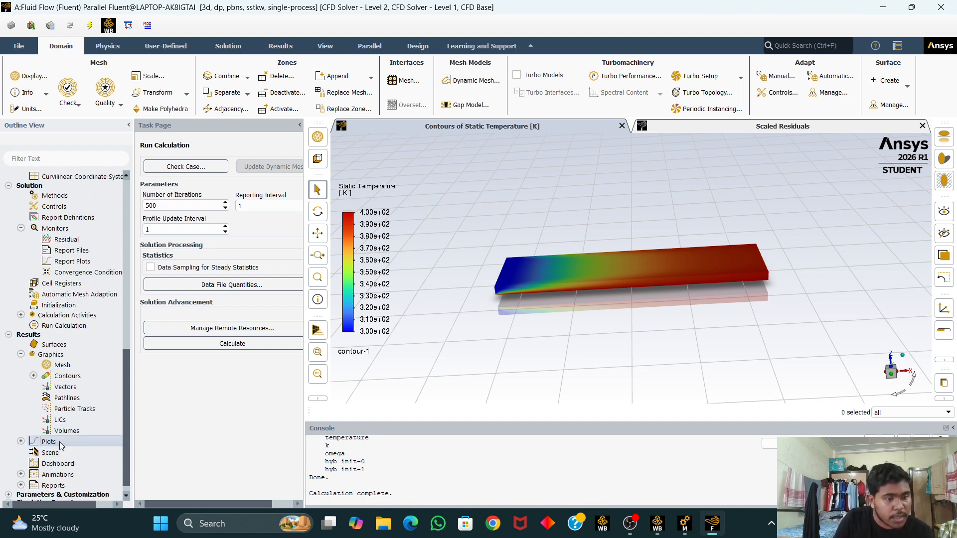
double_click(69, 464)
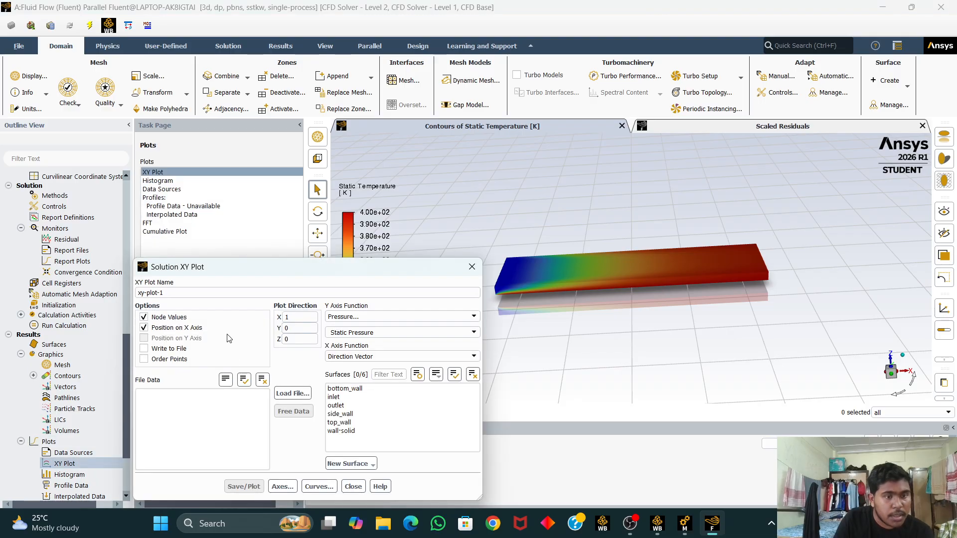
left_click(367, 317)
left_click(359, 352)
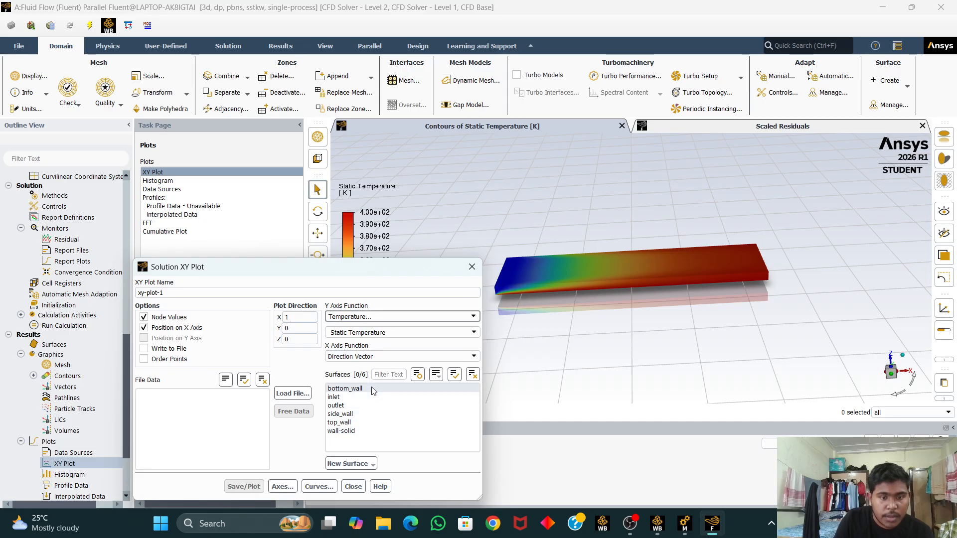
left_click(349, 389)
left_click(345, 398)
left_click(344, 406)
left_click(368, 415)
left_click(358, 423)
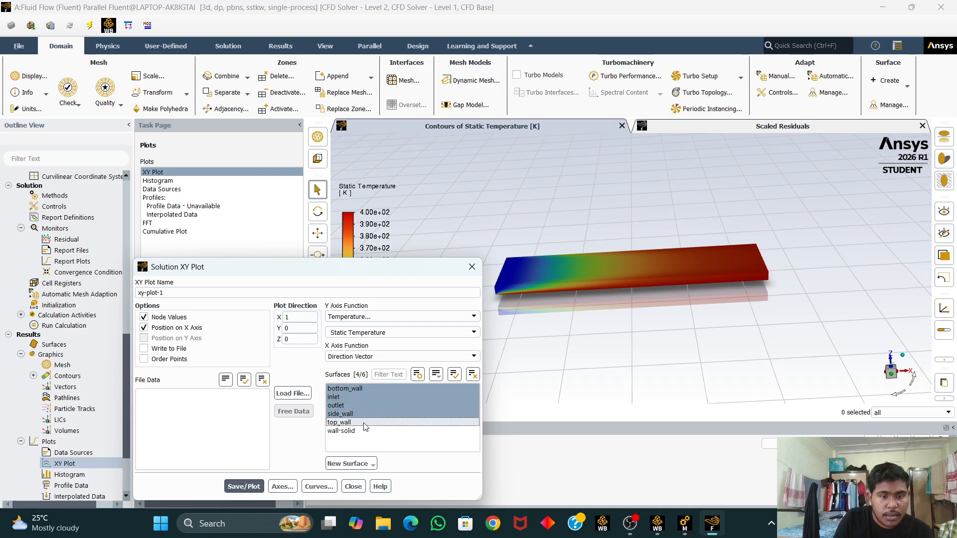
left_click(360, 424)
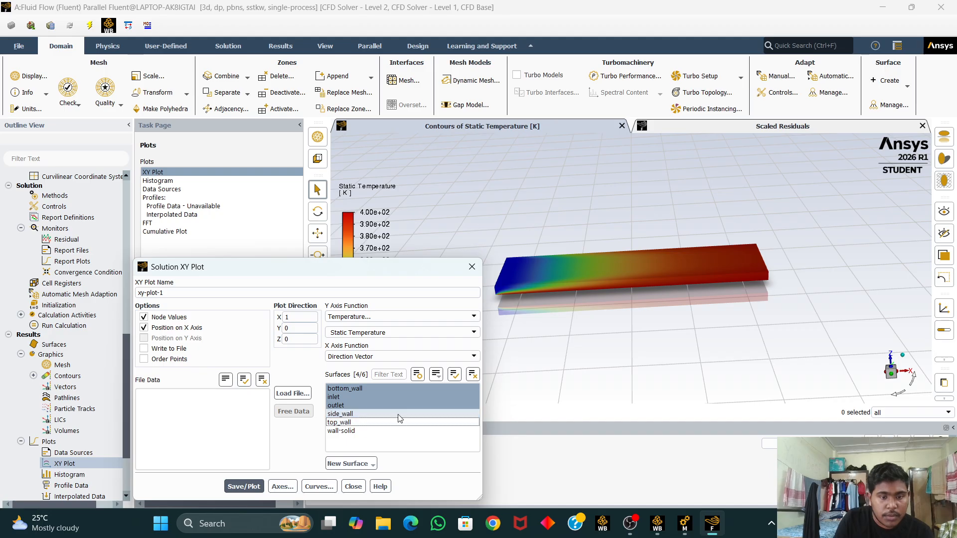
left_click(349, 423)
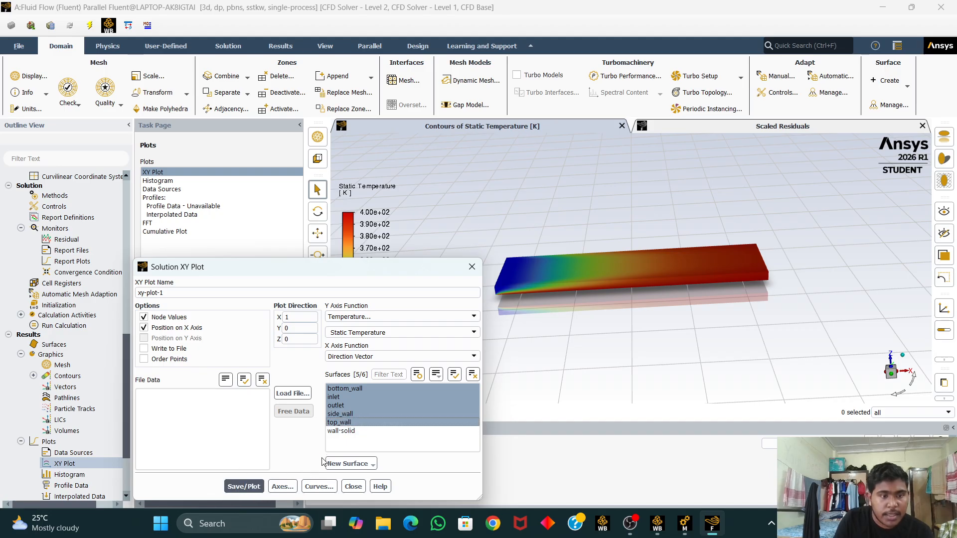
left_click(244, 487)
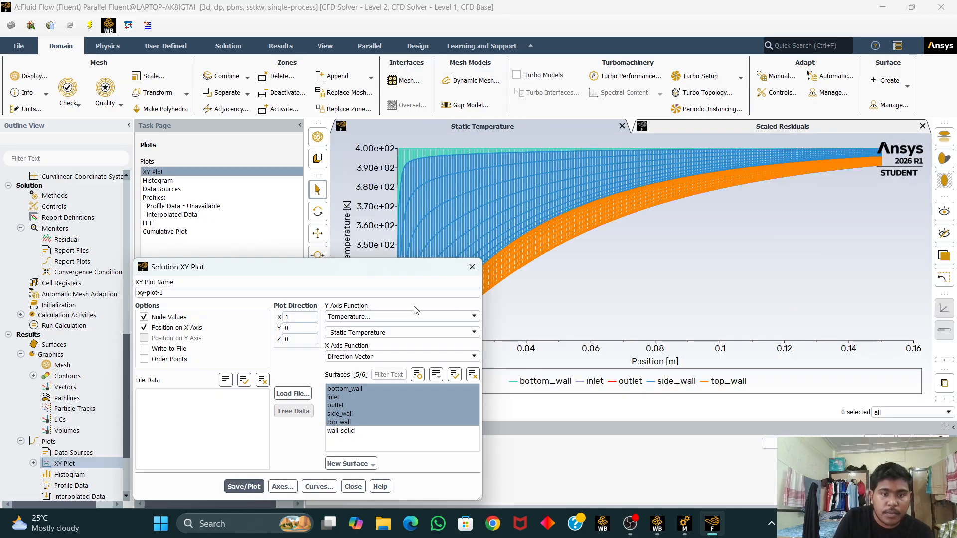
left_click(472, 267)
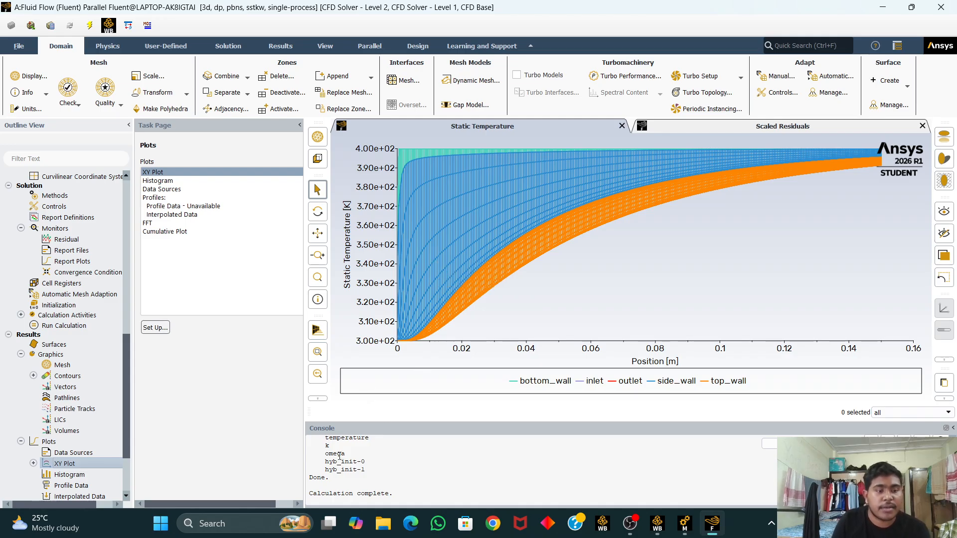
Step: Open a new XY plot and create a YZ plane surface named plane-0 at X = 0 m
mouse_move(497, 283)
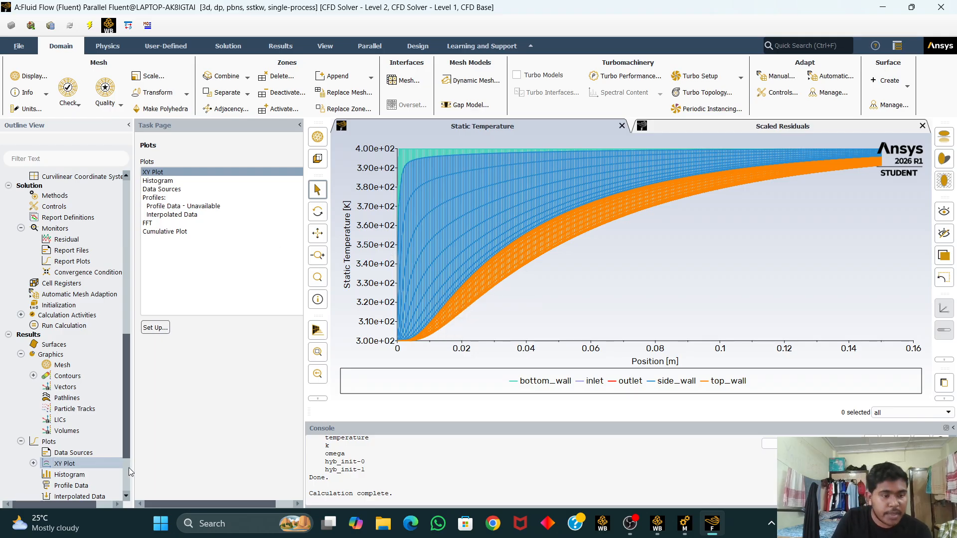
scroll(87, 459, "down", 1)
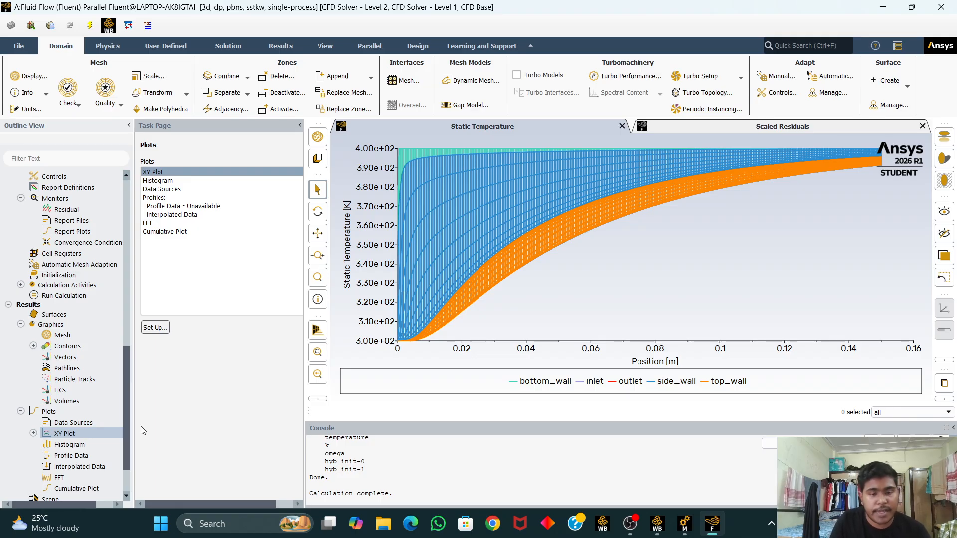
double_click(80, 435)
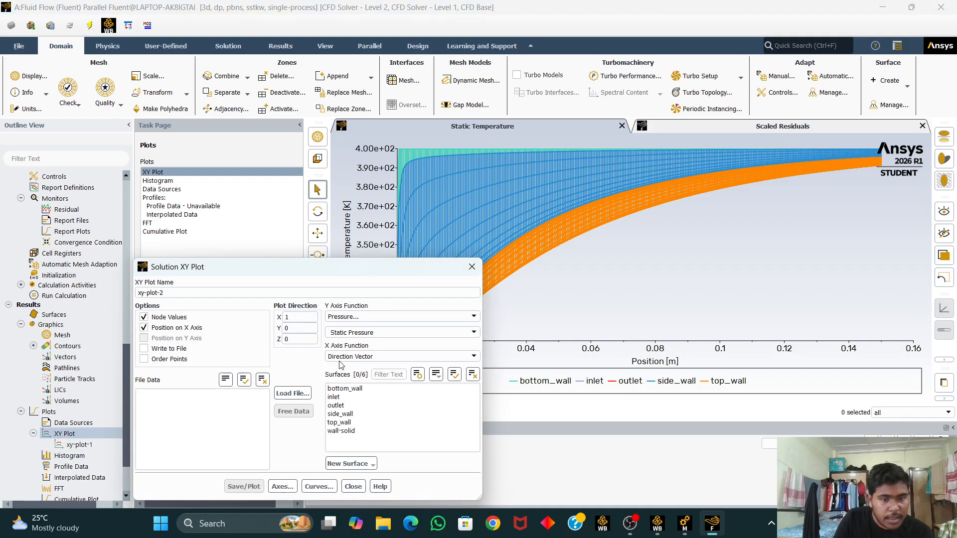
left_click(343, 464)
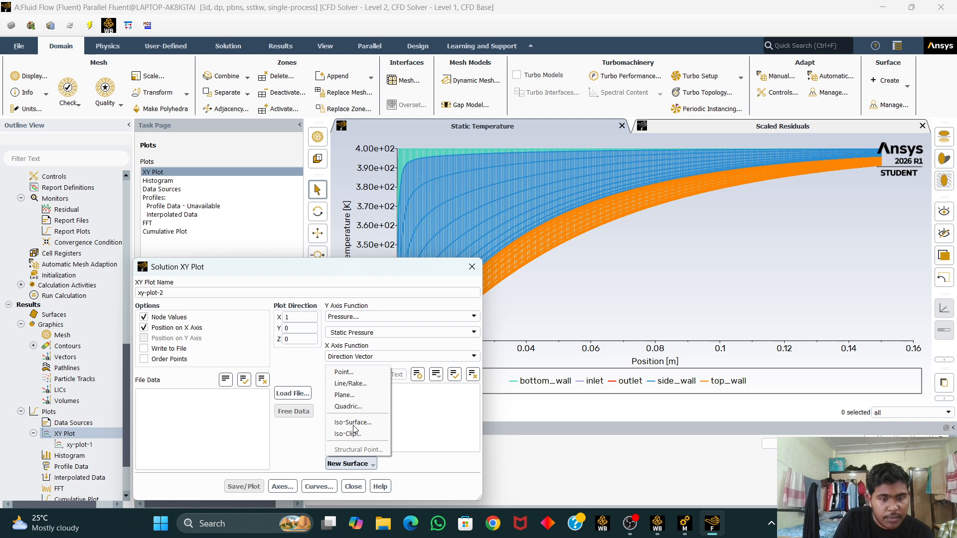
left_click(356, 396)
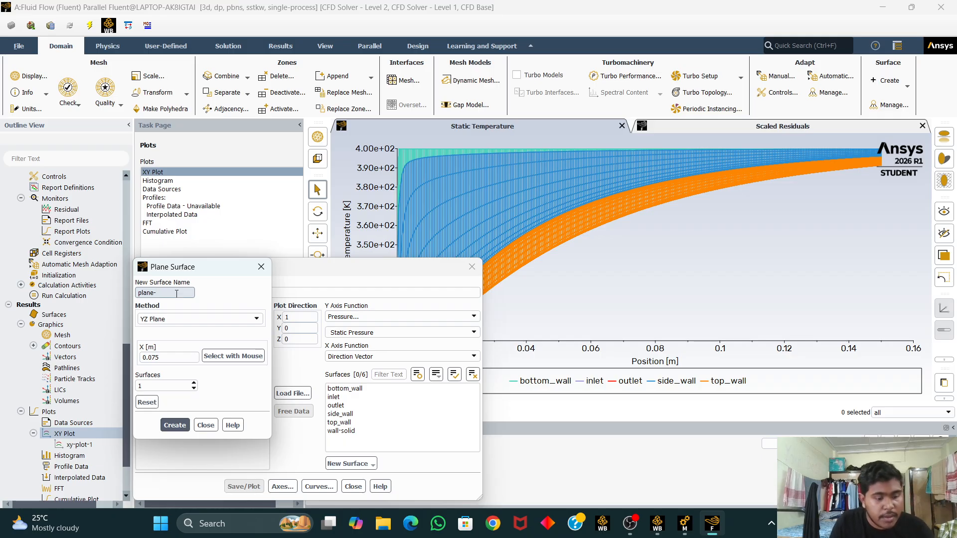
type("0")
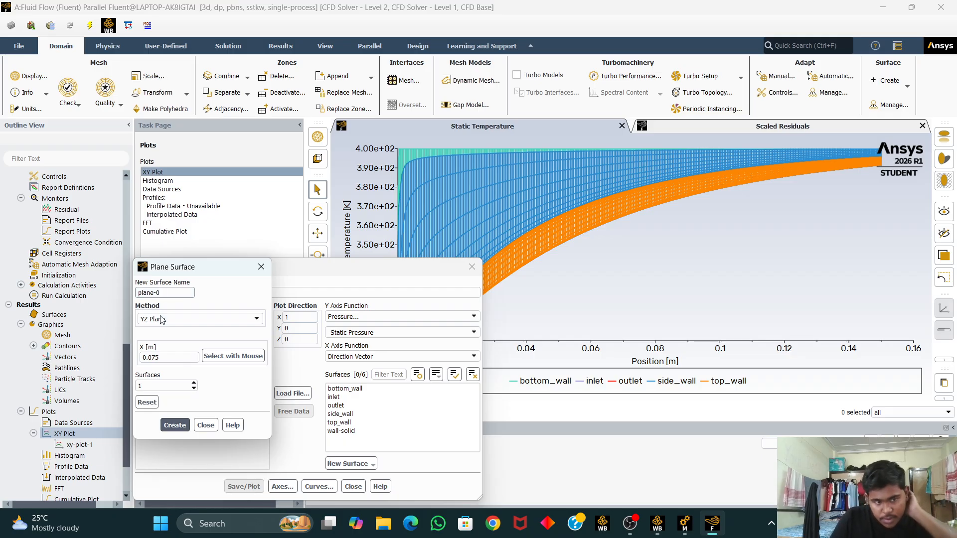
left_click(171, 358)
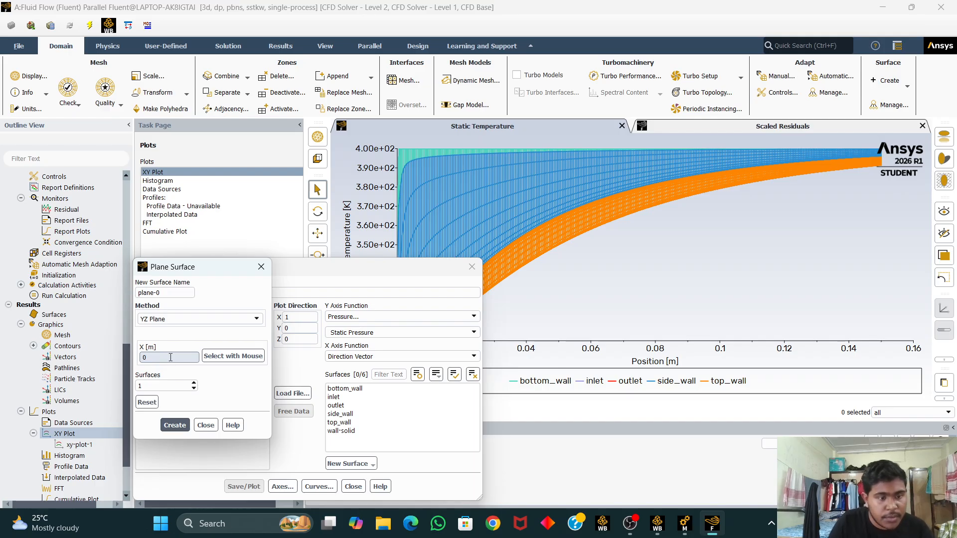
left_click(174, 425)
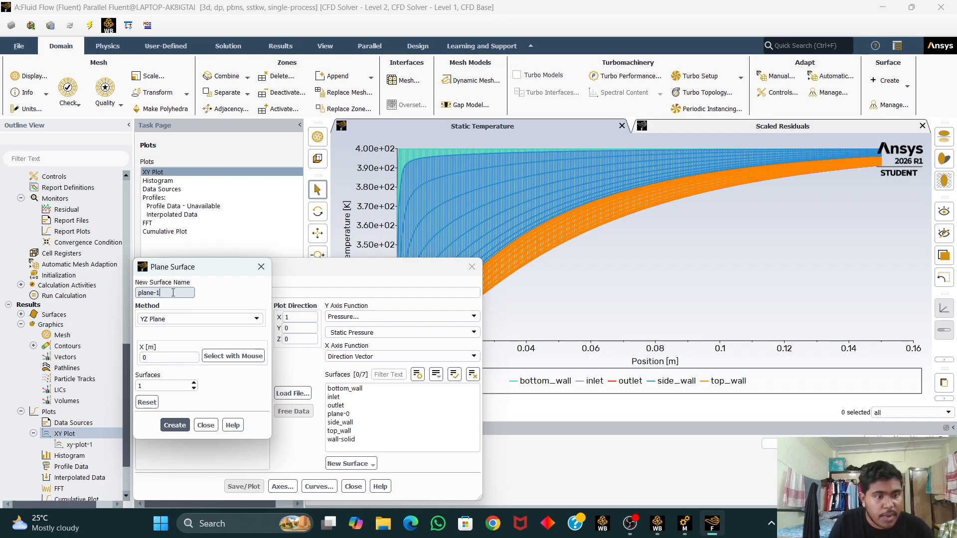
Step: Create another YZ plane surface at X = 0.01 m
left_click(168, 358)
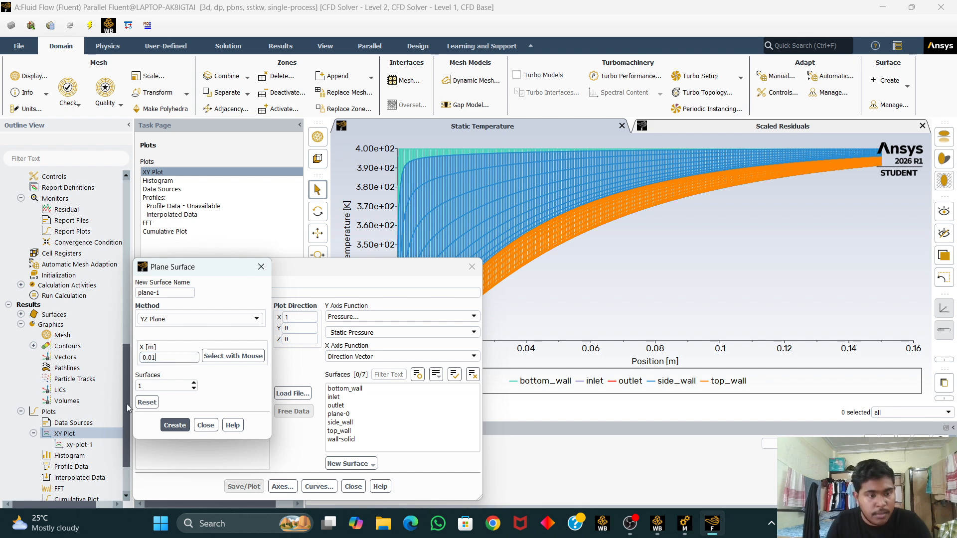
left_click(171, 425)
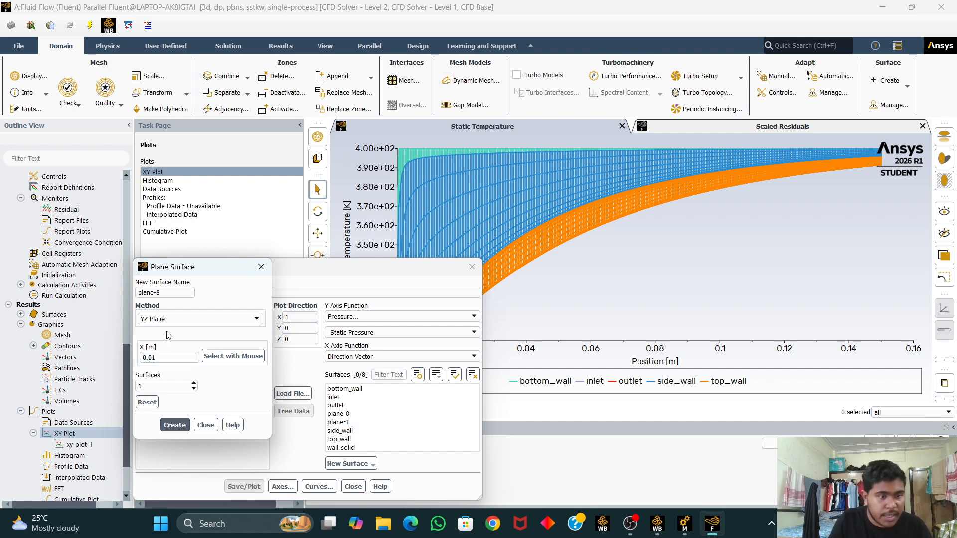
Step: Create a YZ plane surface named plane-2 at X = 0.05 m
type("2")
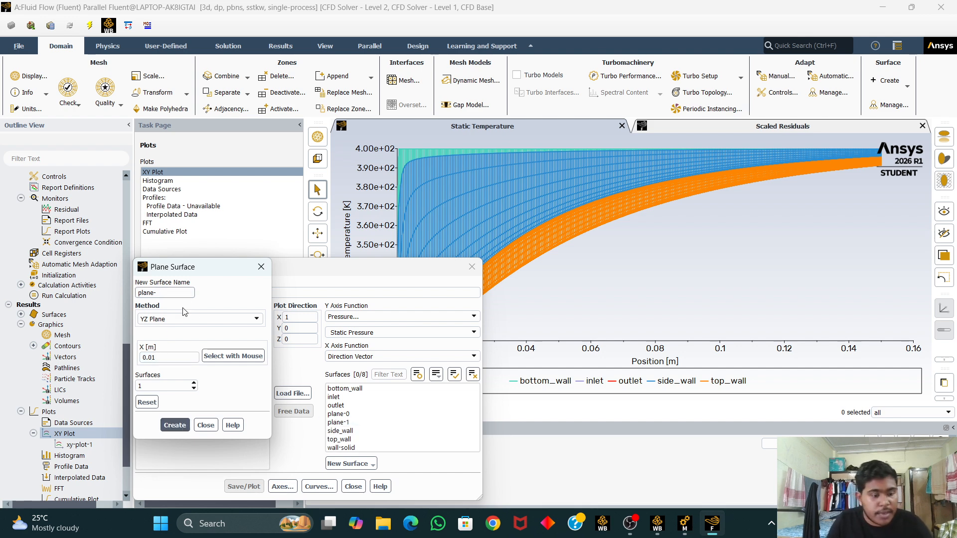
left_click(172, 359)
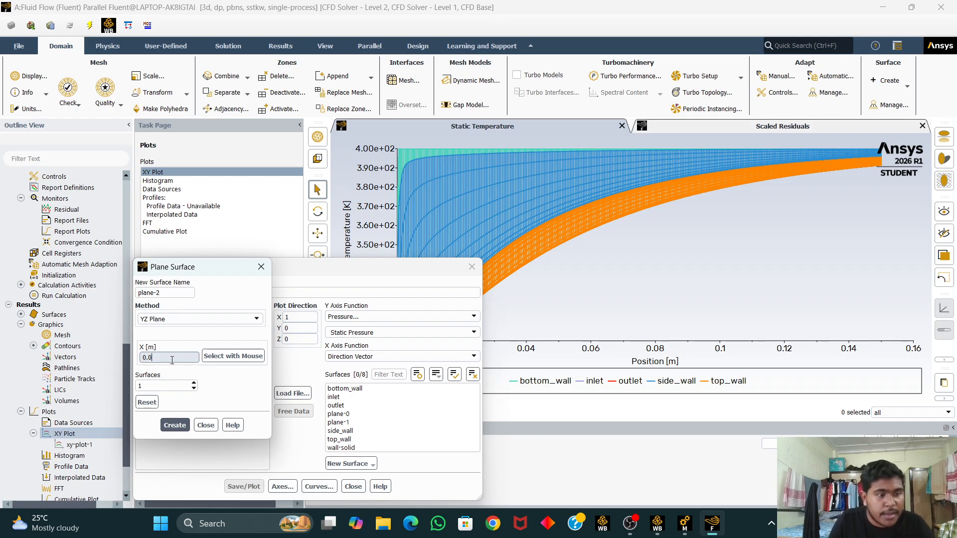
type("5")
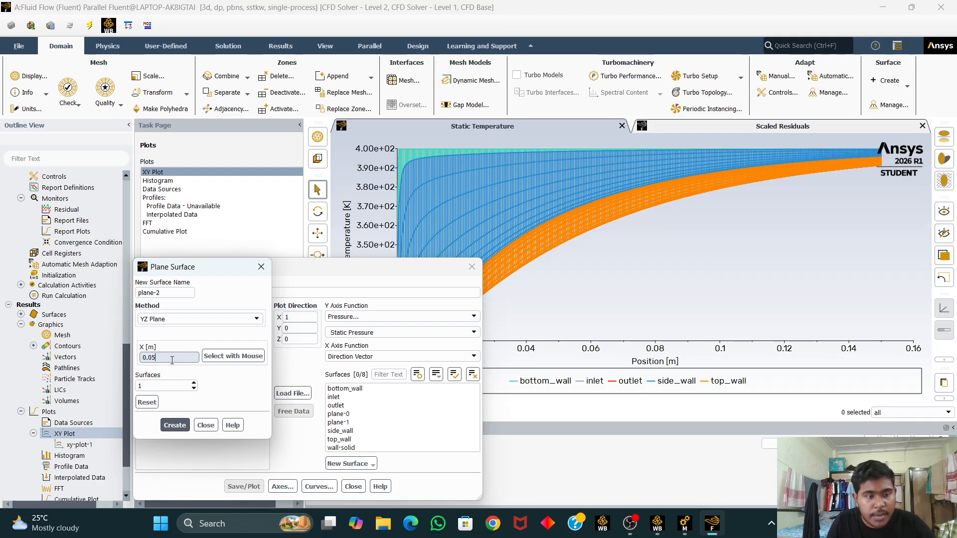
left_click(174, 427)
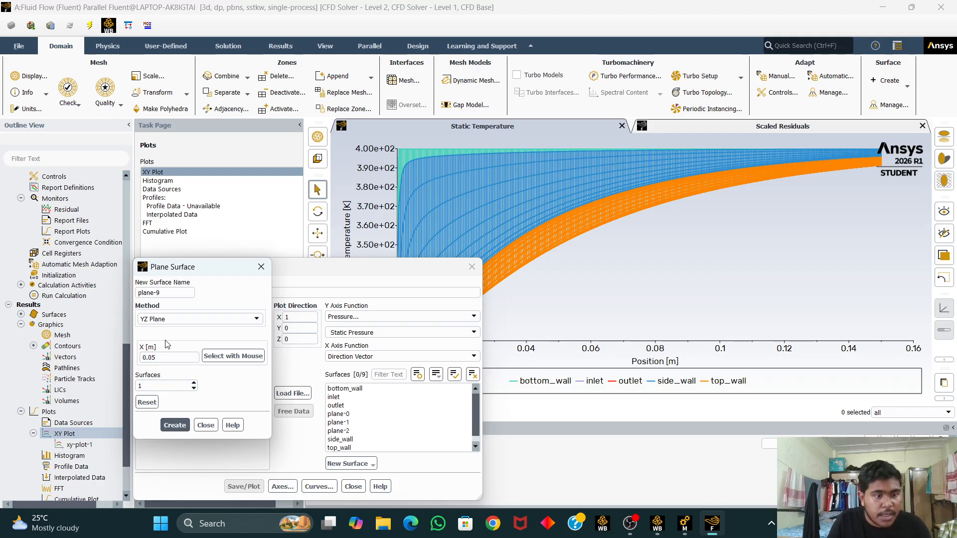
Step: Create a YZ plane surface named plane-3 at X = 0.09 m and close the plane dialog
left_click(175, 293)
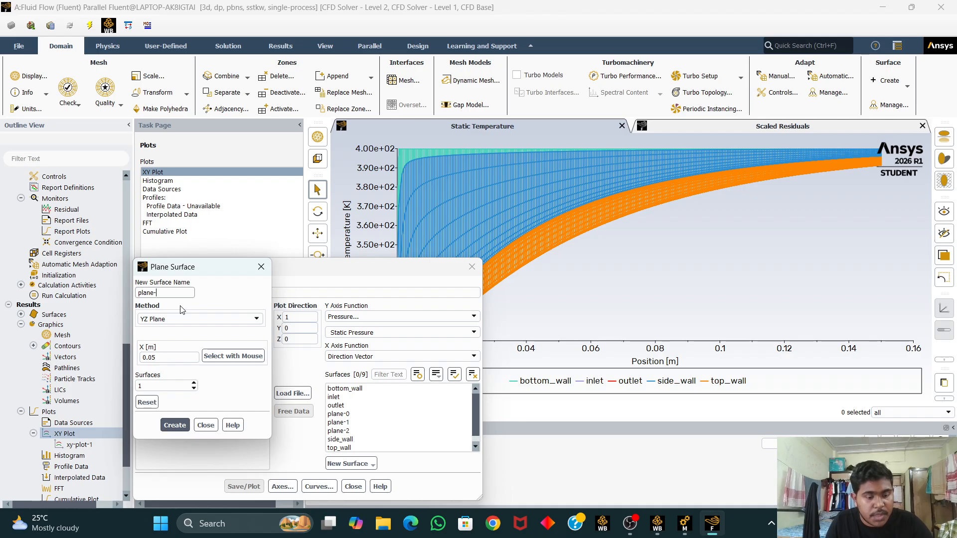
left_click(173, 356)
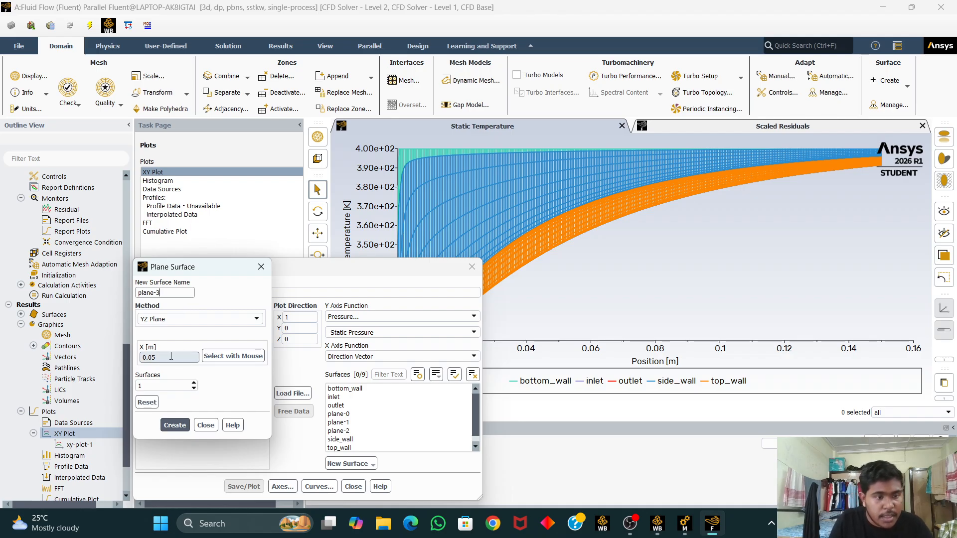
type("9")
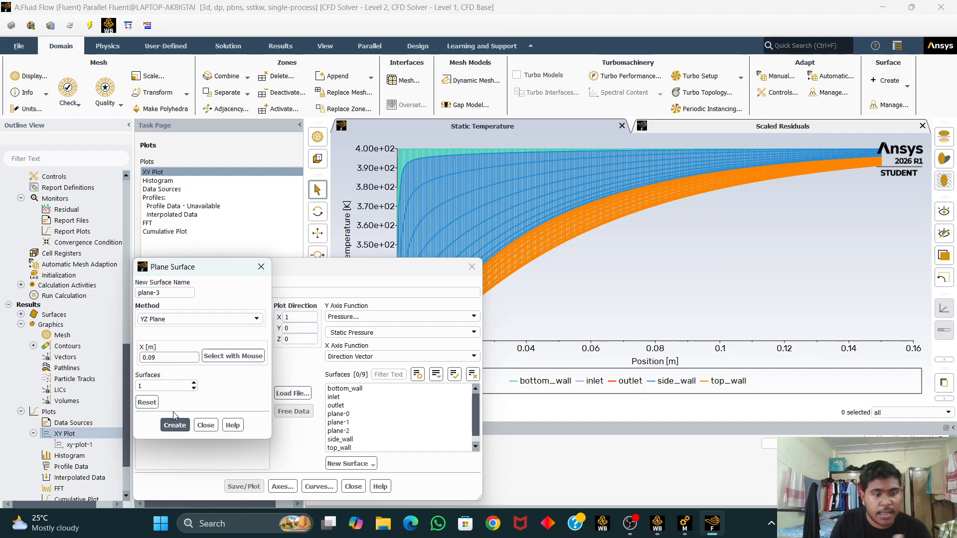
left_click(181, 427)
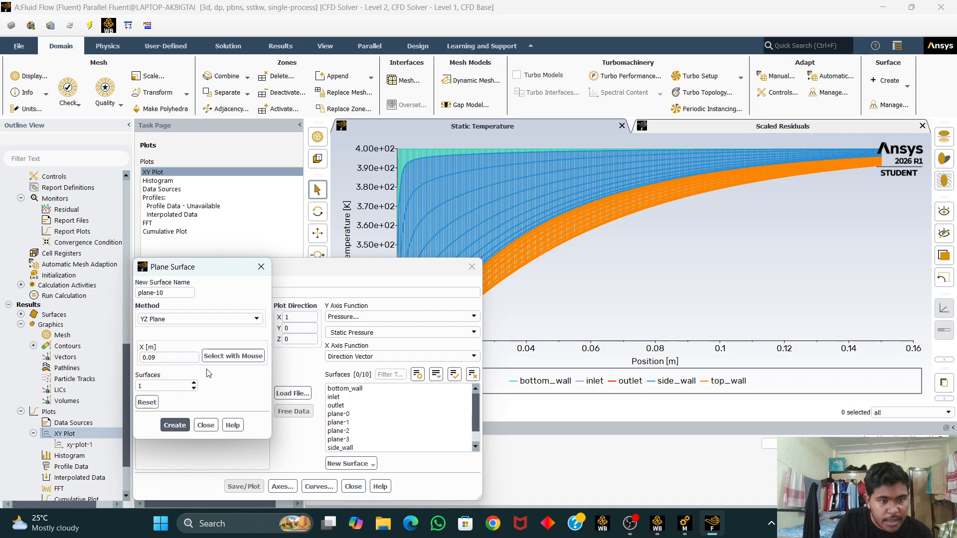
left_click(206, 425)
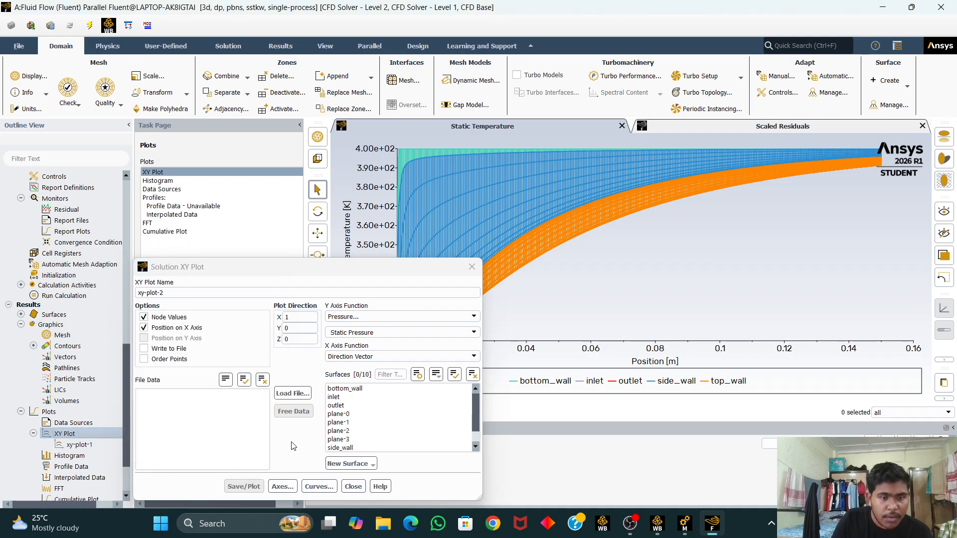
Step: Select plane-0, plane-1, plane-2 and plane-3 and set the XY plot's Y axis function to X Velocity
left_click(339, 414)
left_click(357, 422)
left_click(349, 431)
left_click(349, 439)
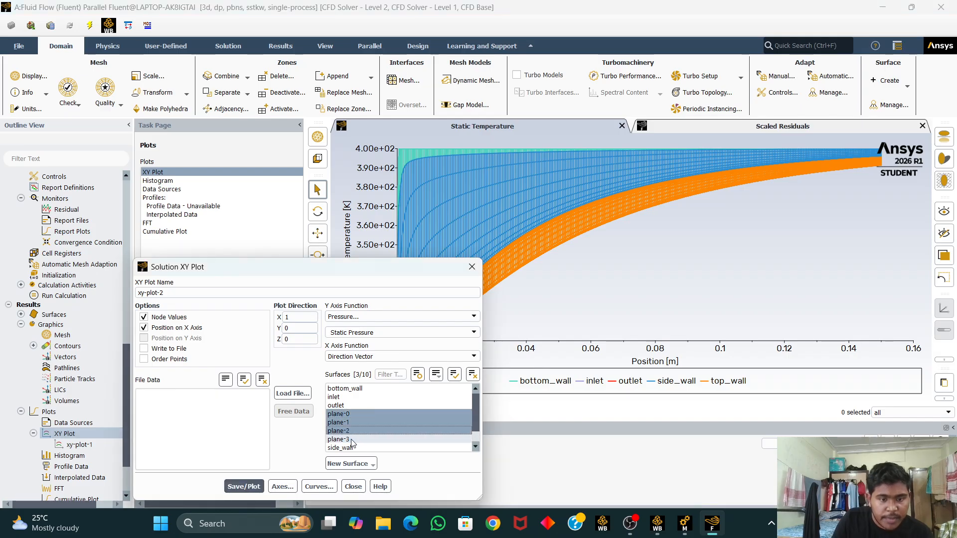
left_click(391, 317)
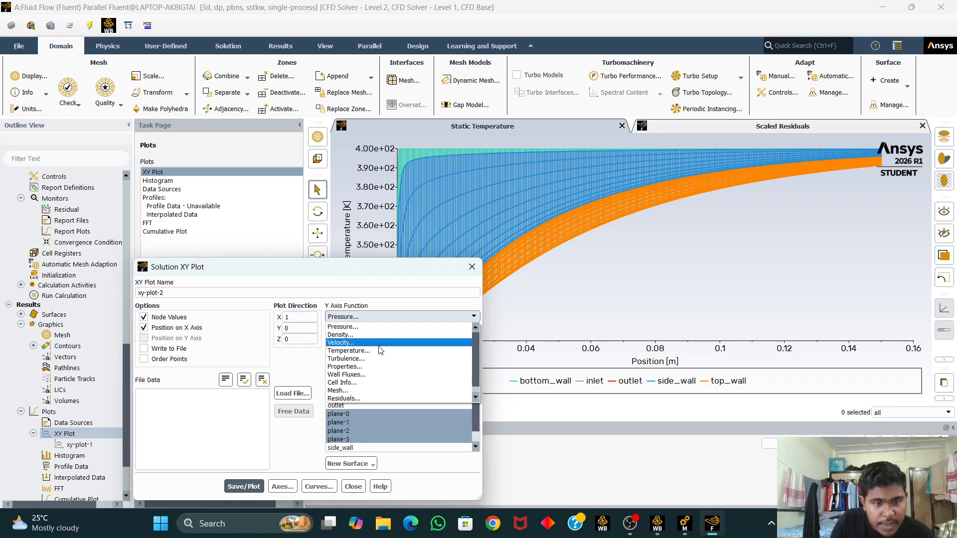
left_click(349, 343)
left_click(389, 333)
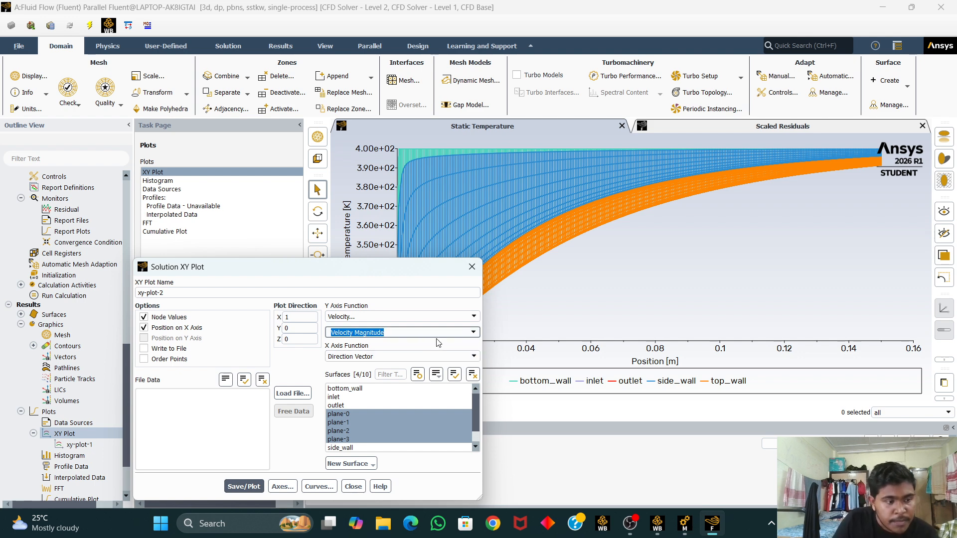
left_click(476, 332)
scroll(404, 354, "up", 2)
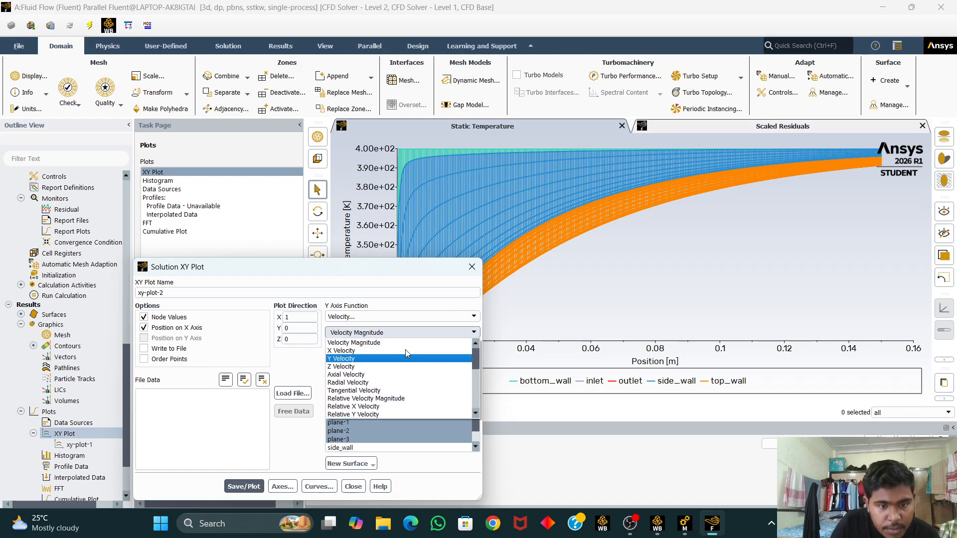
left_click(404, 353)
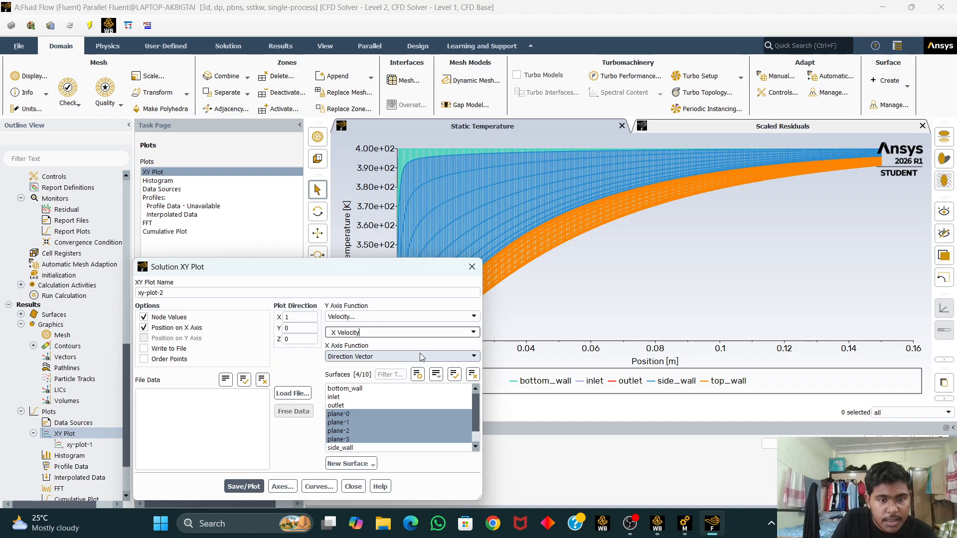
Step: Set the plot direction to X 0, Y 1 and plot X velocity across the four planes
left_click(304, 330)
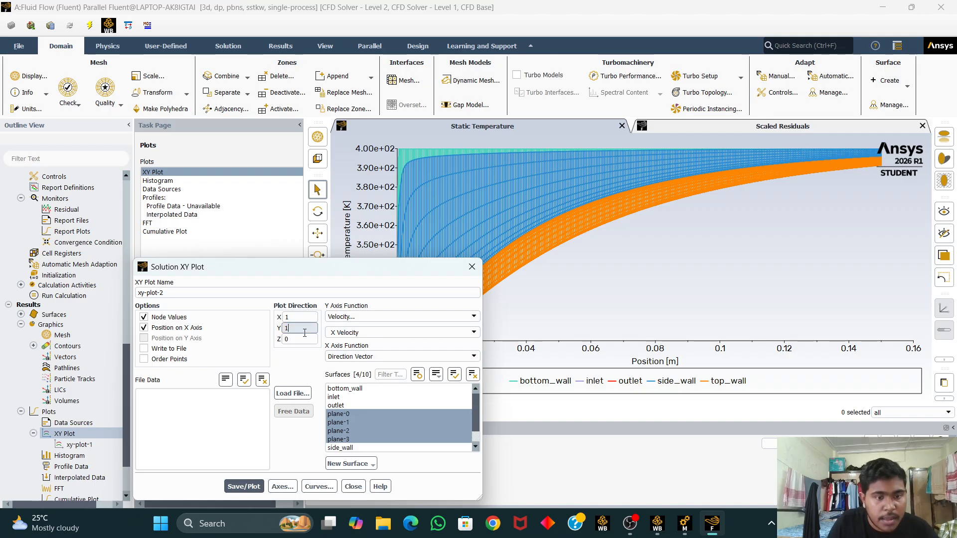
type("1")
left_click(304, 318)
key("BackSpace")
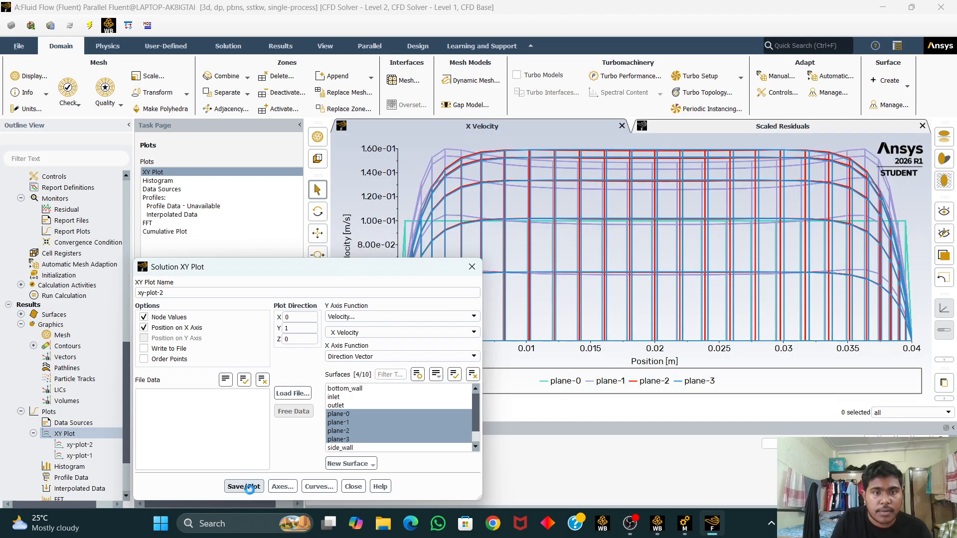
left_click(475, 271)
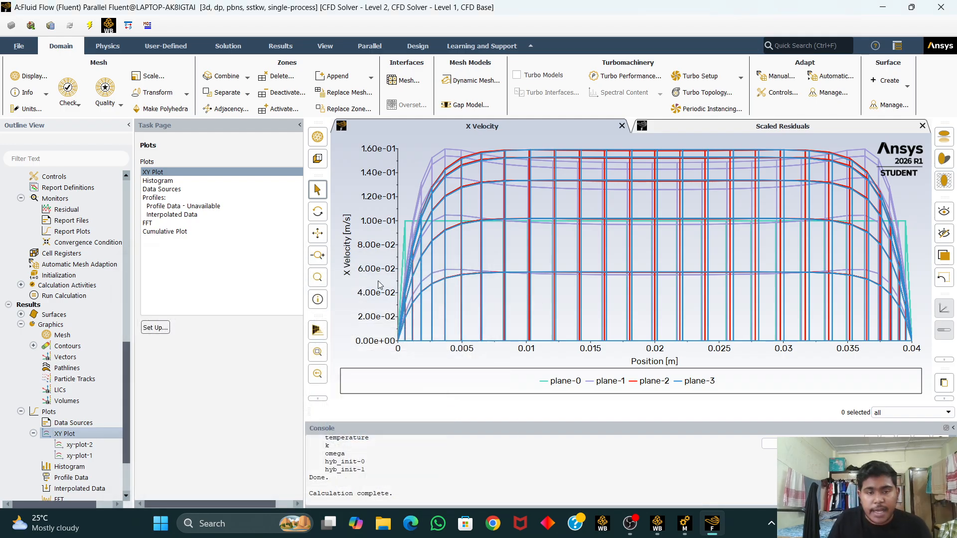
Step: Change the inlet boundary's velocity magnitude to 0.5 m/s
mouse_move(408, 249)
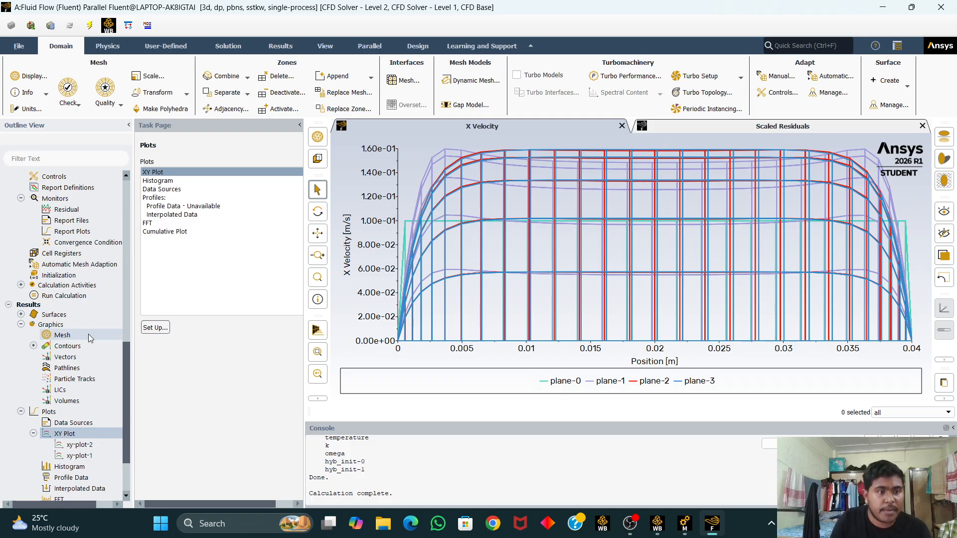
scroll(79, 320, "up", 7)
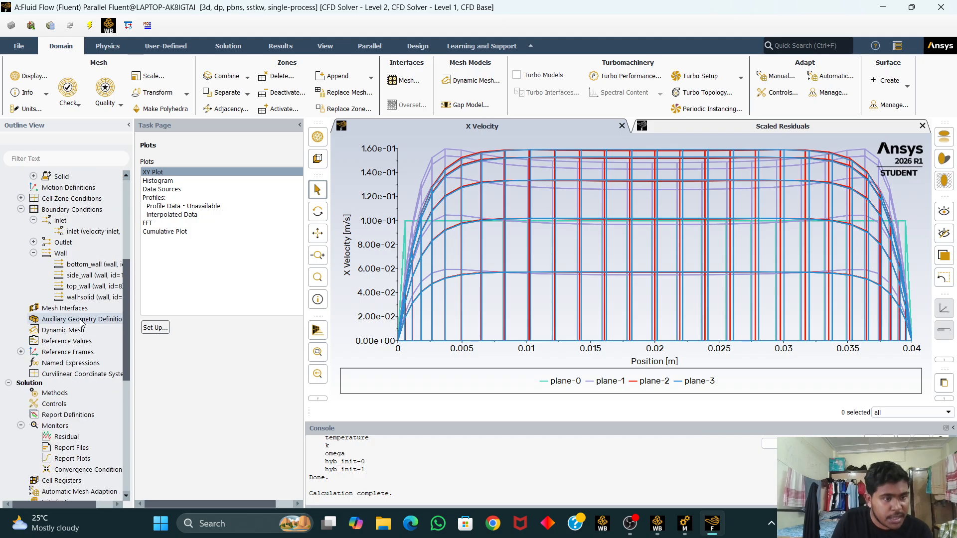
scroll(80, 320, "up", 2)
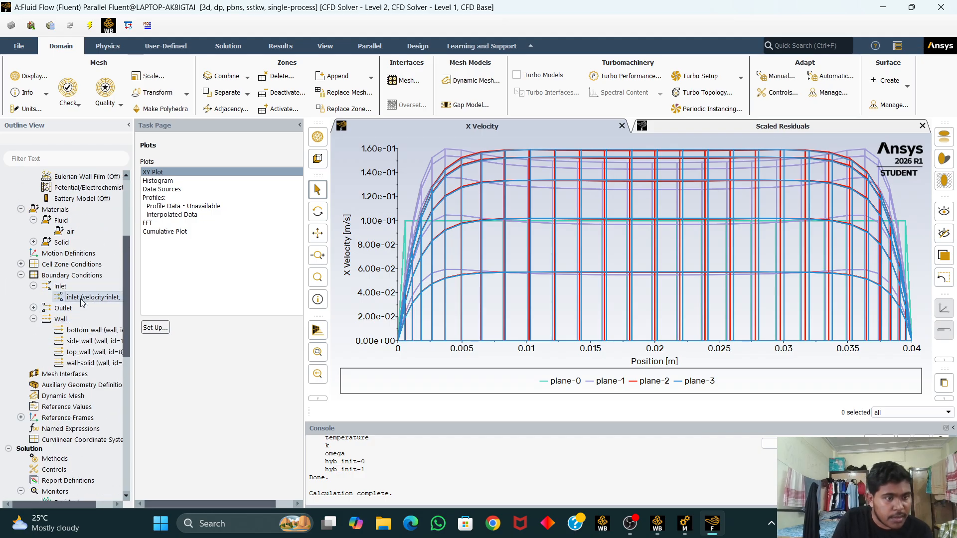
double_click(100, 299)
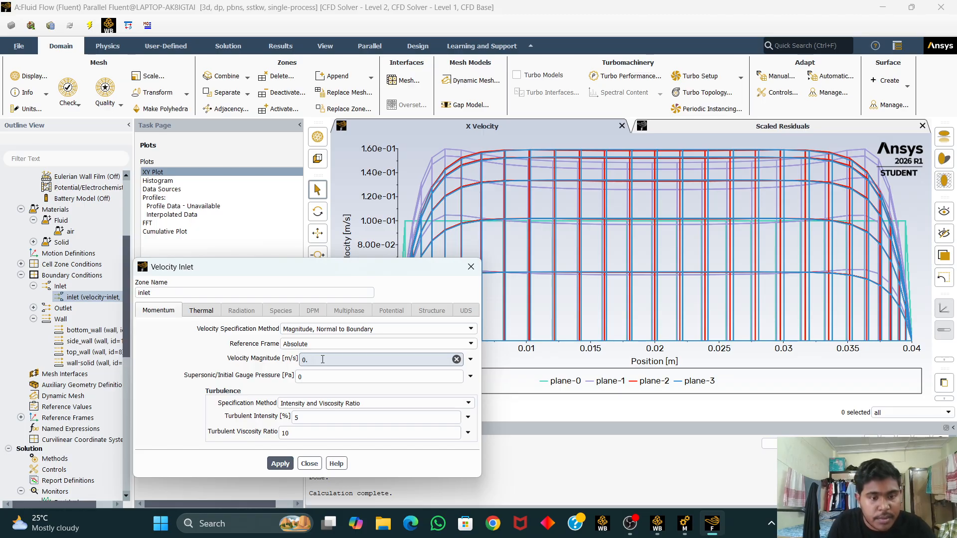
type("5")
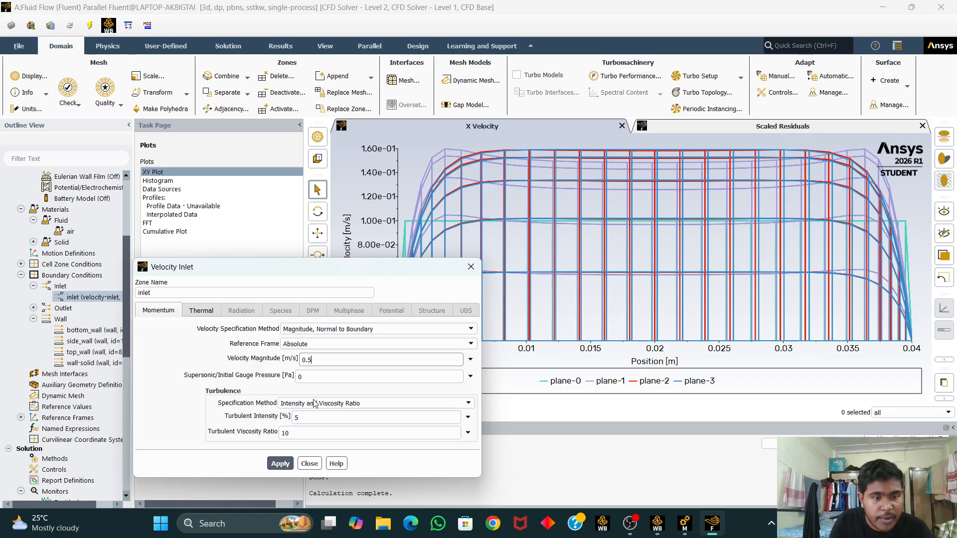
left_click(310, 465)
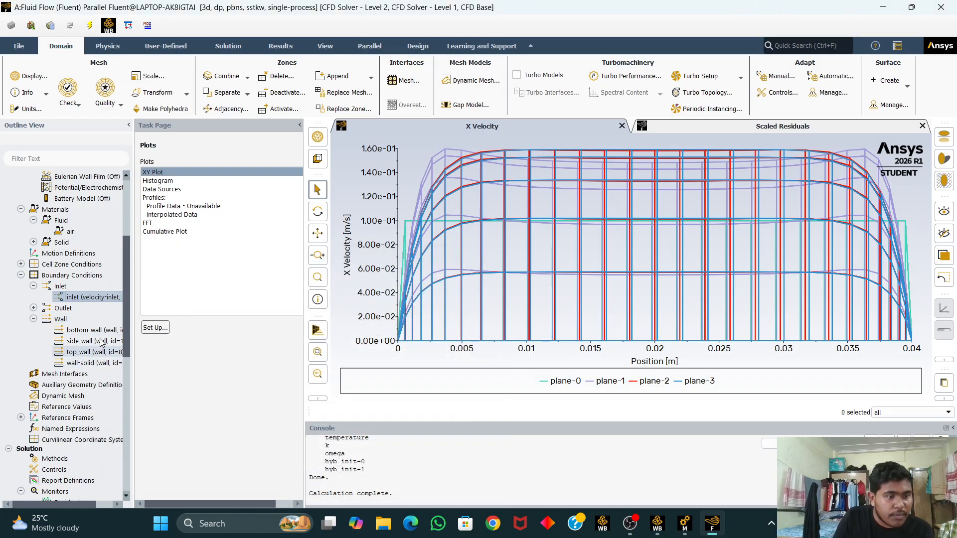
Step: Re-initialize the solution with hybrid initialization, discarding the current data
scroll(102, 359, "down", 1)
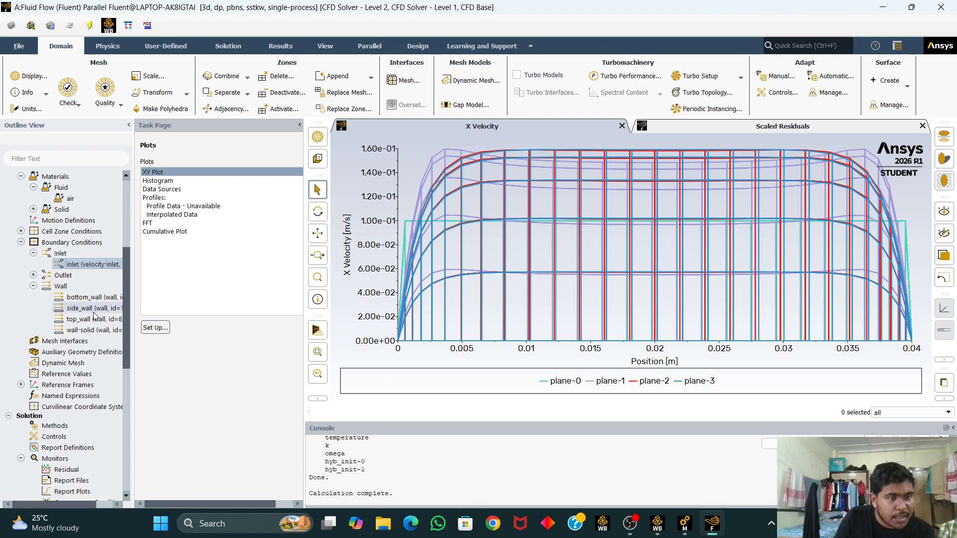
scroll(92, 415, "down", 2)
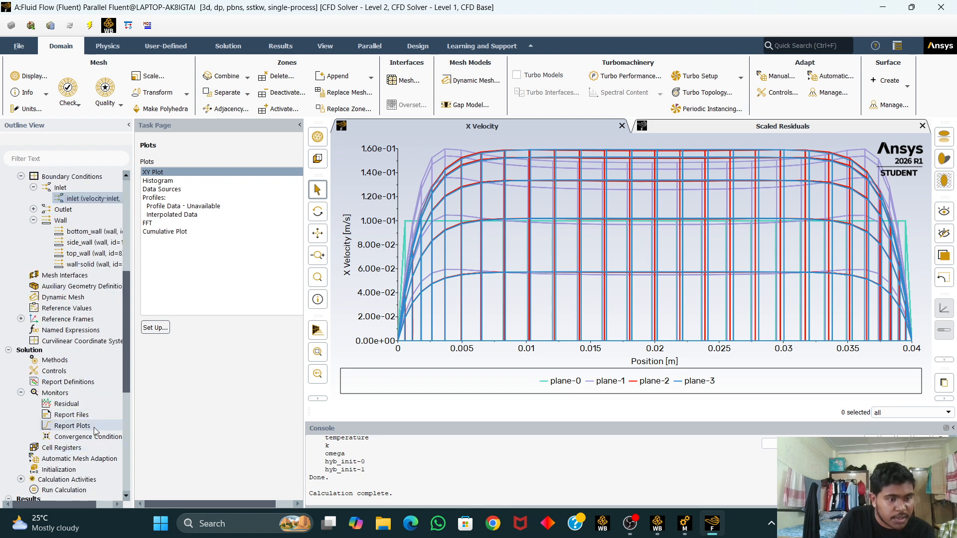
scroll(94, 426, "down", 1)
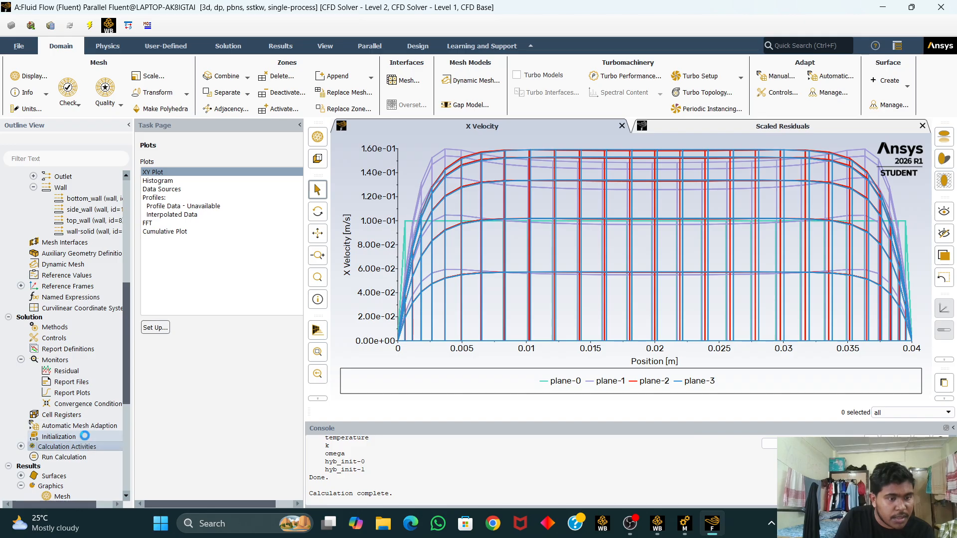
double_click(84, 435)
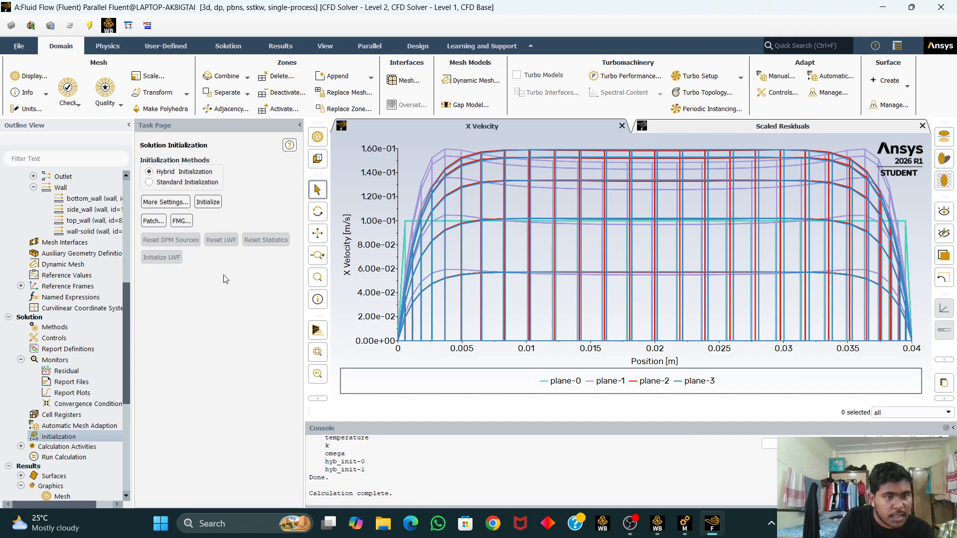
left_click(208, 202)
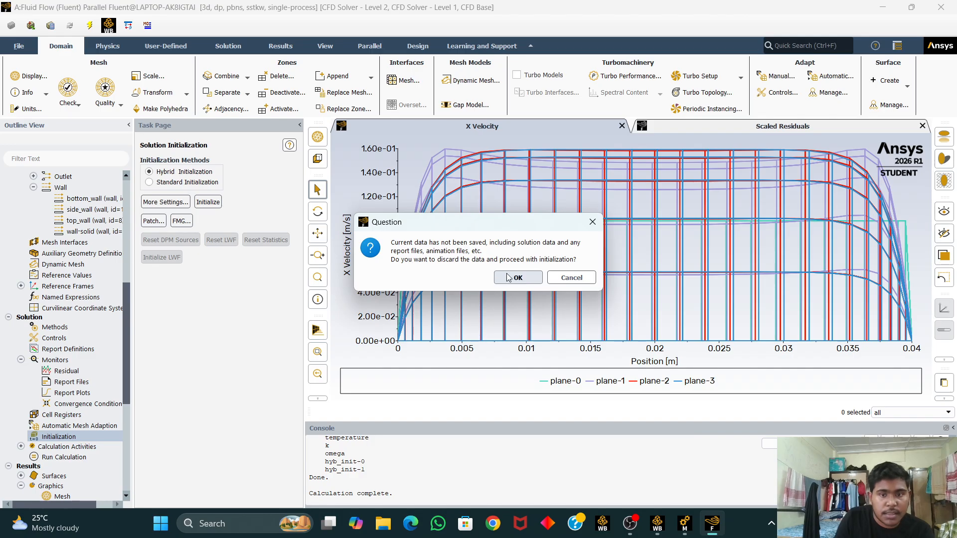
left_click(589, 223)
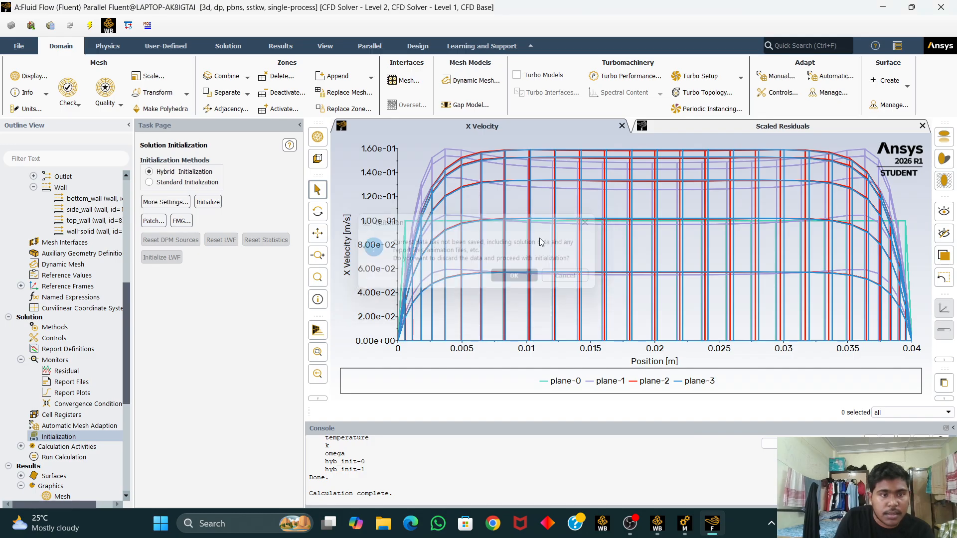
left_click(208, 201)
left_click(499, 278)
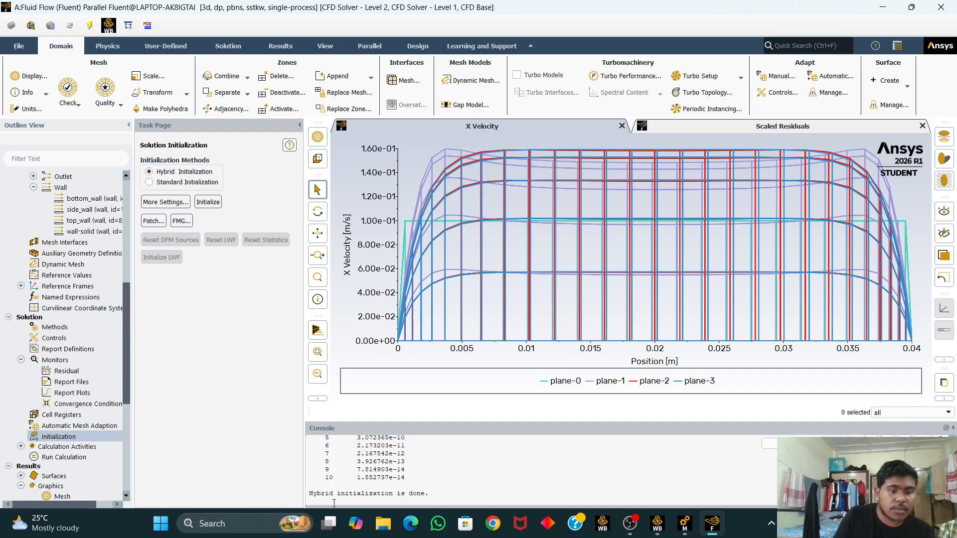
Step: Run the calculation for 500 iterations
left_click(82, 458)
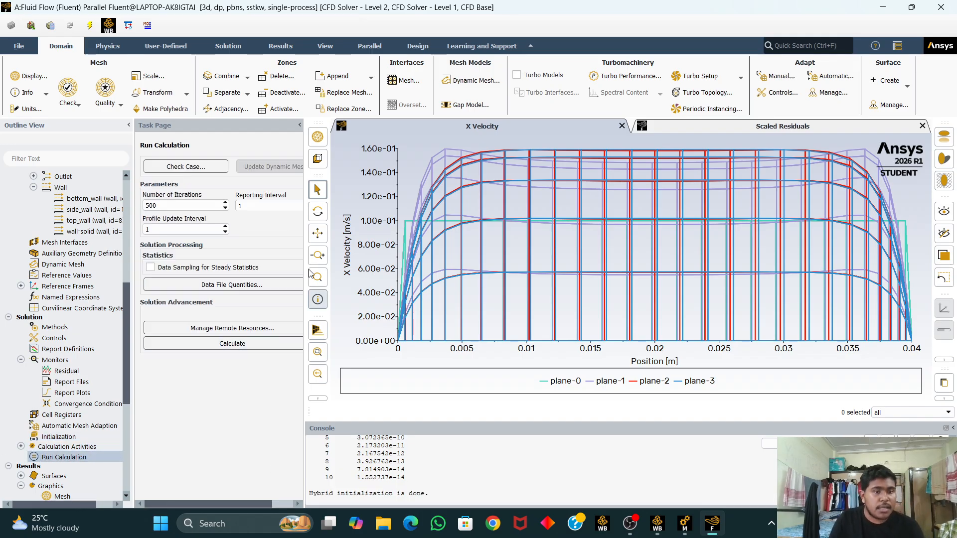
left_click(221, 344)
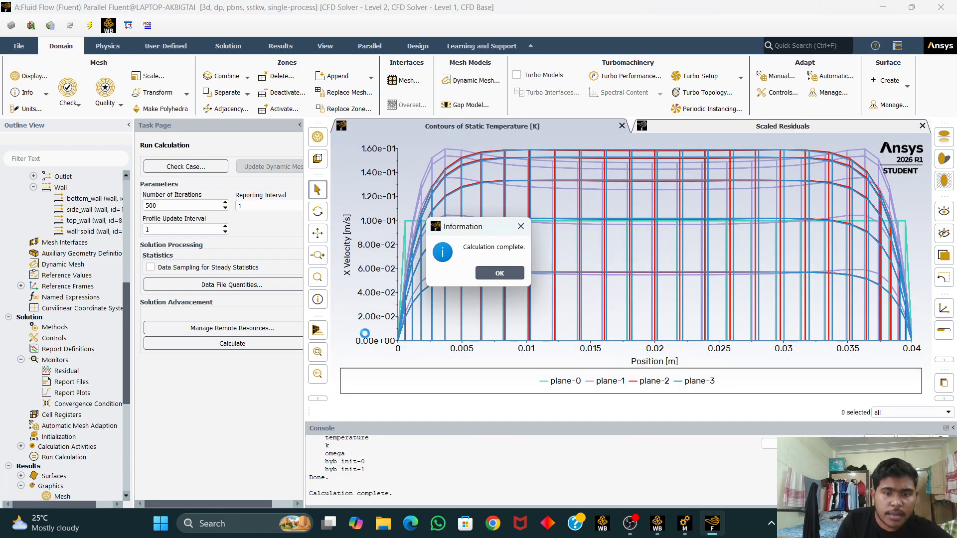
left_click(497, 273)
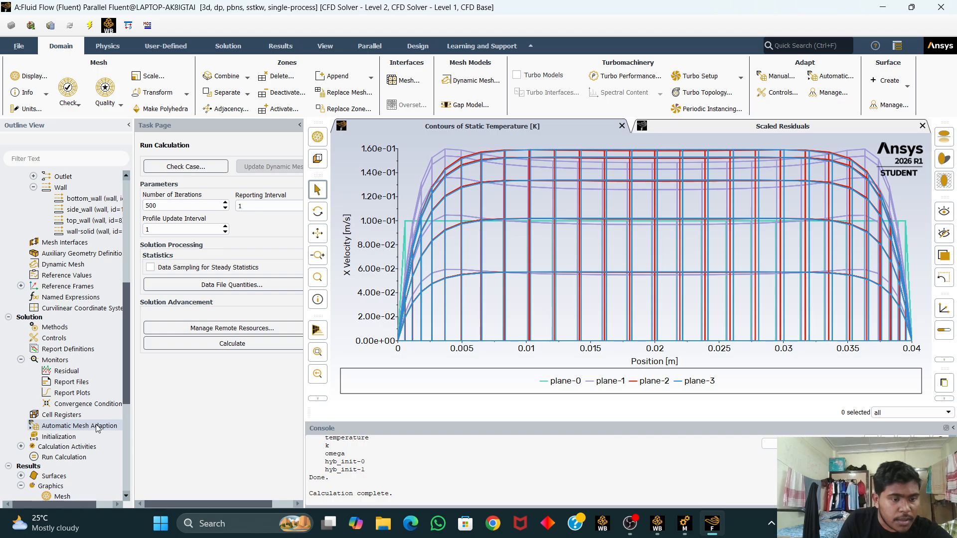
Step: Create a static pressure contour on bottom_wall, inlet, outlet, side_wall and top_wall and display it
scroll(95, 414, "down", 2)
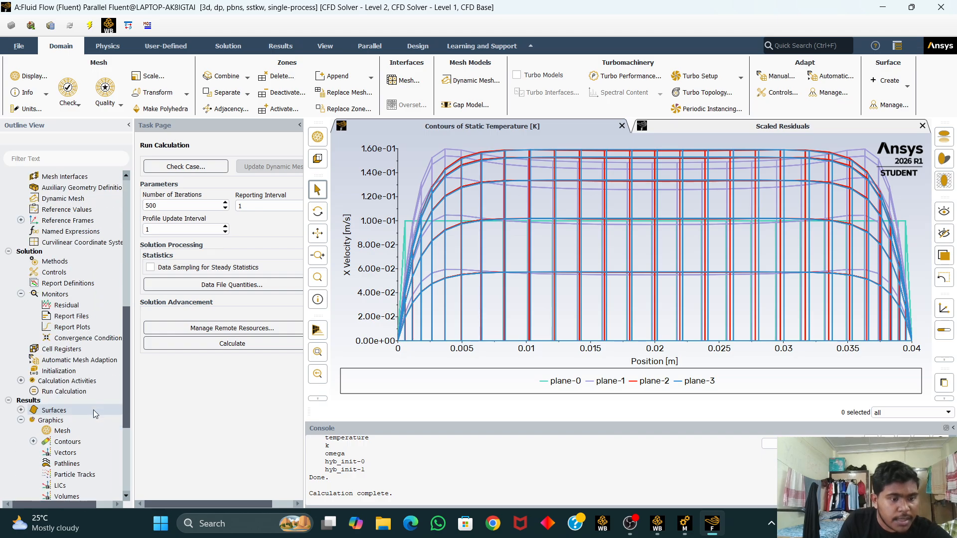
double_click(74, 444)
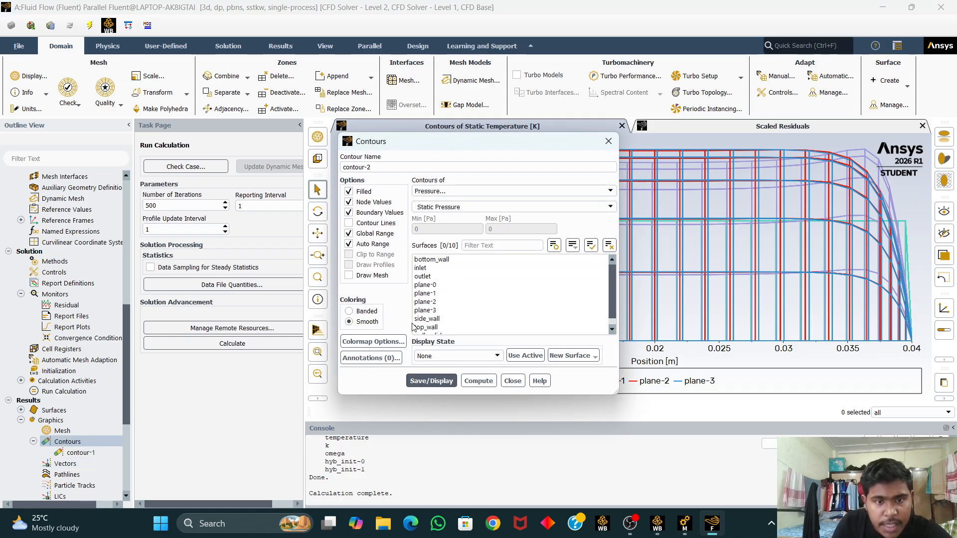
left_click(471, 259)
left_click(469, 267)
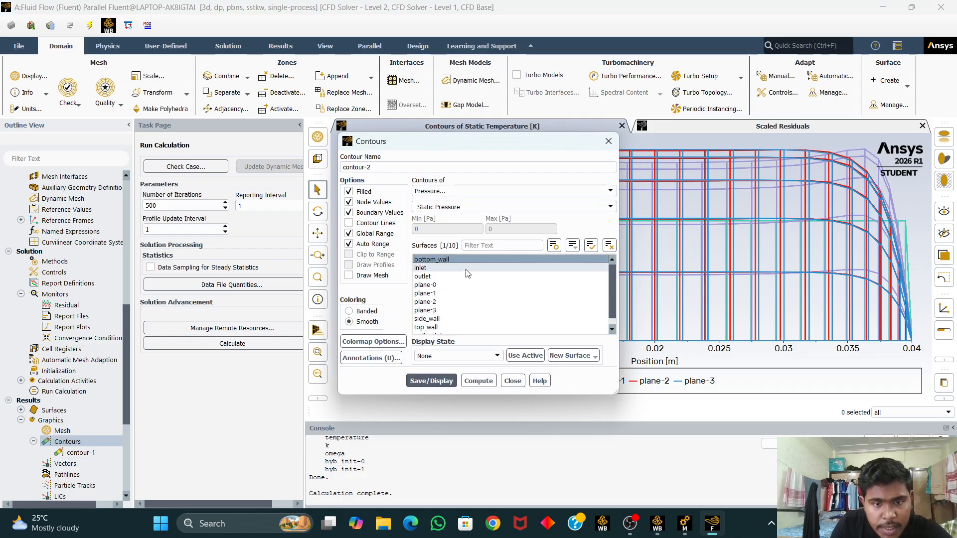
left_click(466, 276)
scroll(444, 314, "down", 1)
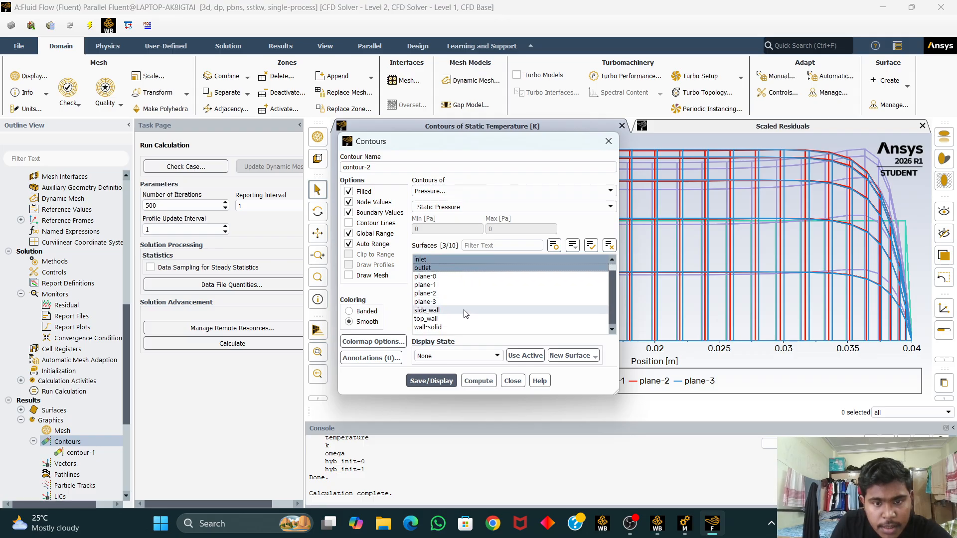
left_click(442, 310)
left_click(449, 318)
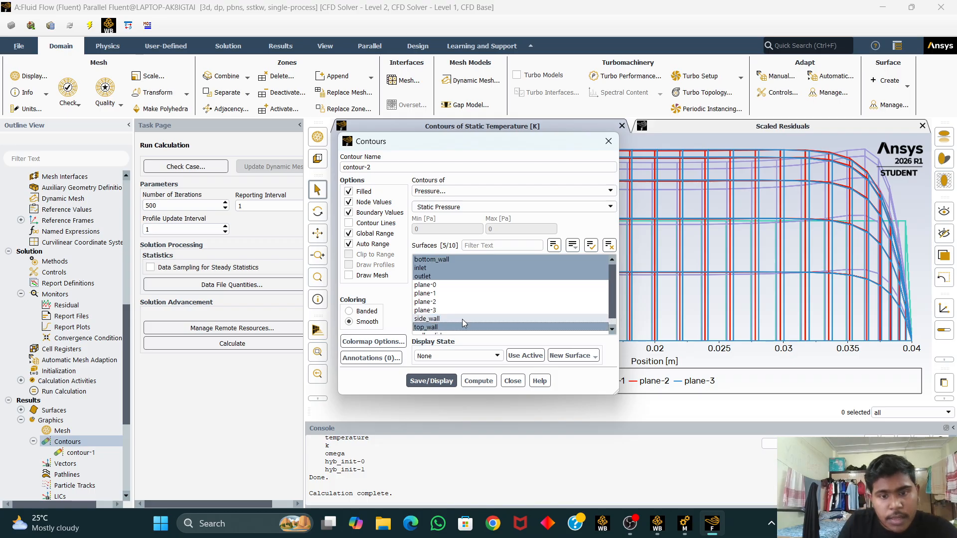
left_click(432, 381)
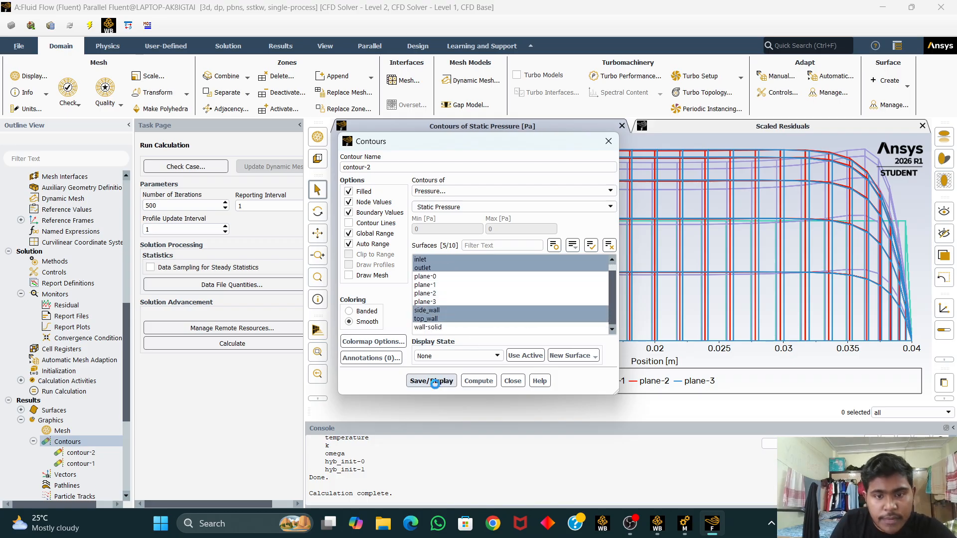
left_click(608, 141)
mouse_move(533, 336)
left_mouse_down()
mouse_move(532, 306)
mouse_move(537, 341)
left_mouse_up()
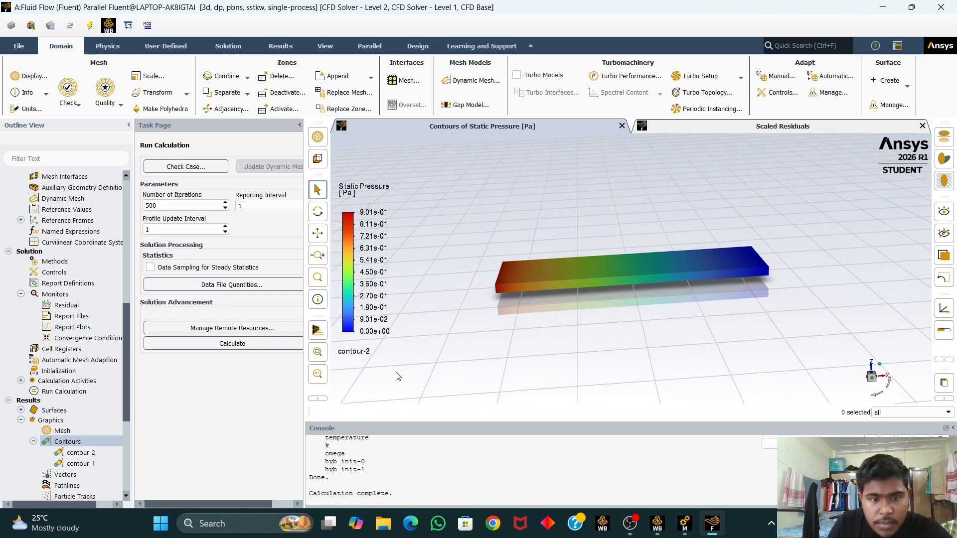
Step: Add wall-solid to the surfaces of contour-2 and redisplay the pressure contour
left_click(94, 453)
double_click(93, 454)
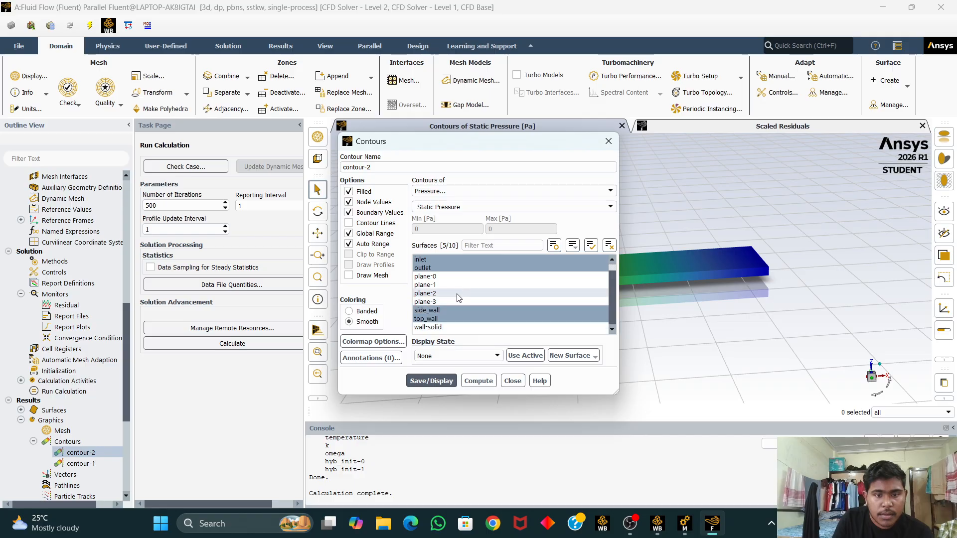
scroll(468, 275, "up", 1)
left_click(468, 269)
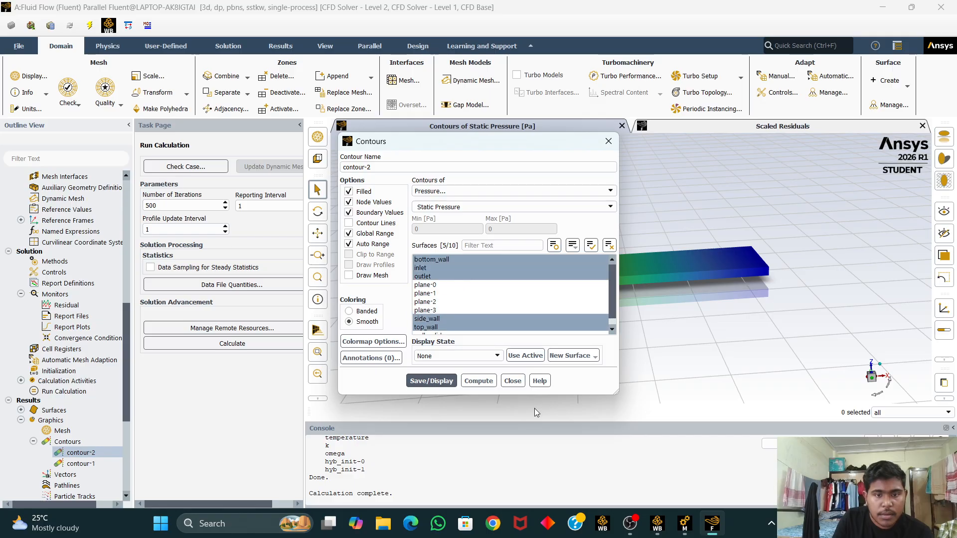
scroll(459, 324, "down", 1)
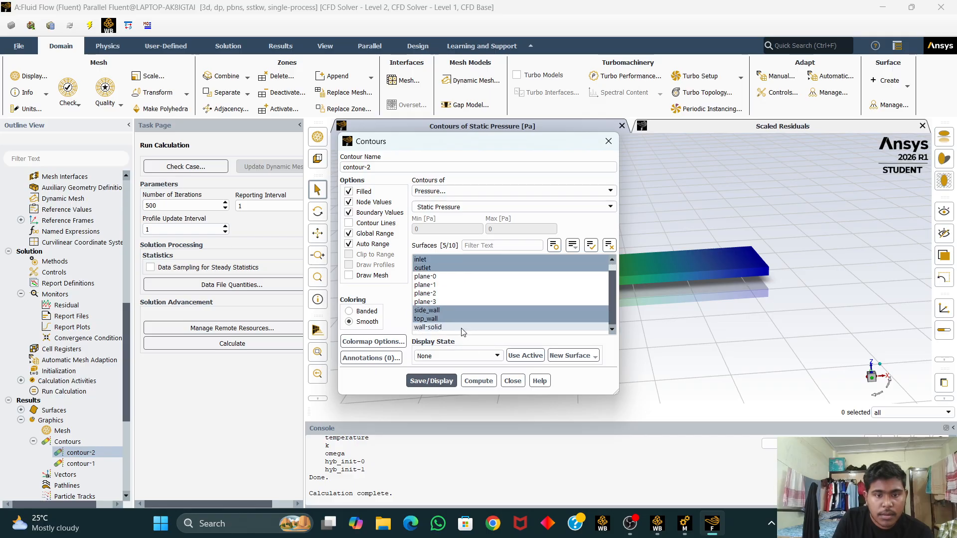
left_click(458, 327)
left_click(440, 382)
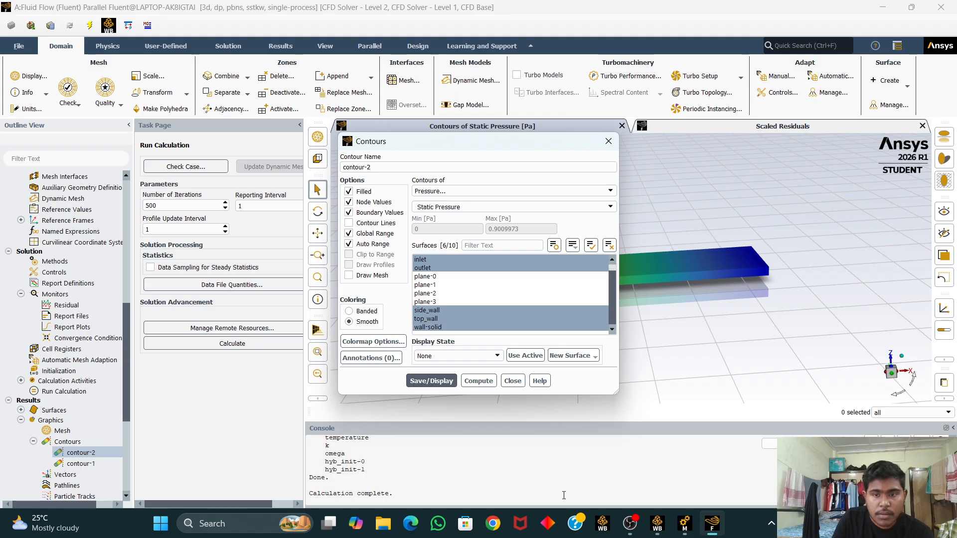
left_click(606, 140)
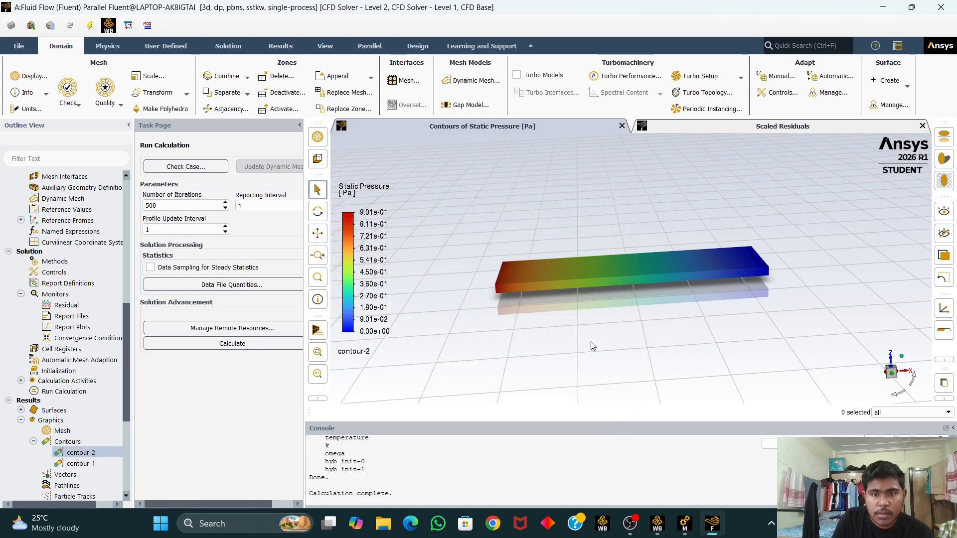
left_click_drag(594, 321, 705, 300)
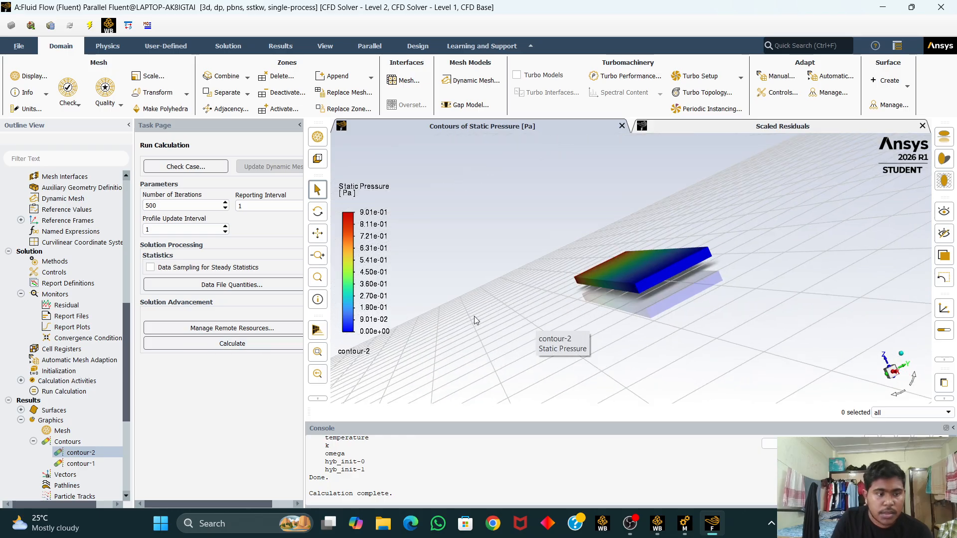
left_click_drag(545, 357, 761, 326)
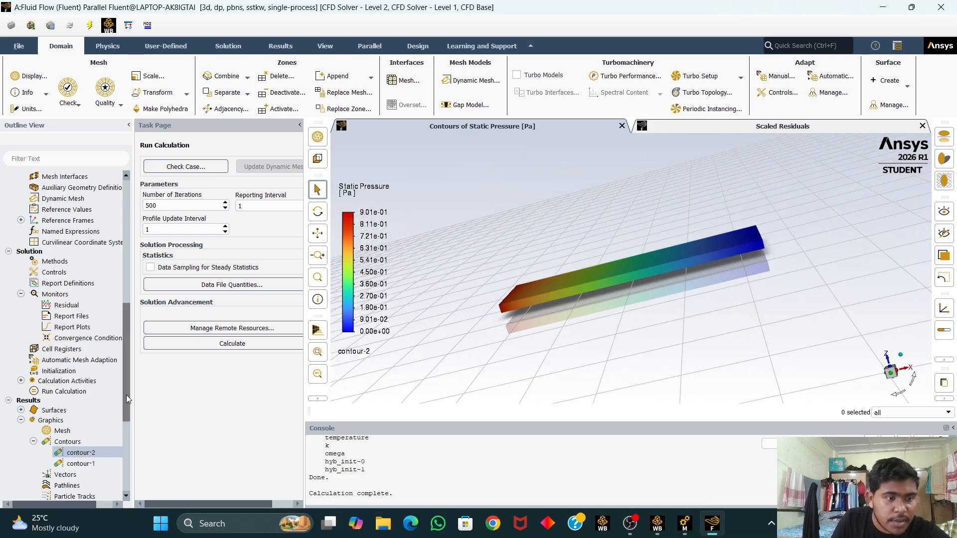
scroll(59, 454, "down", 2)
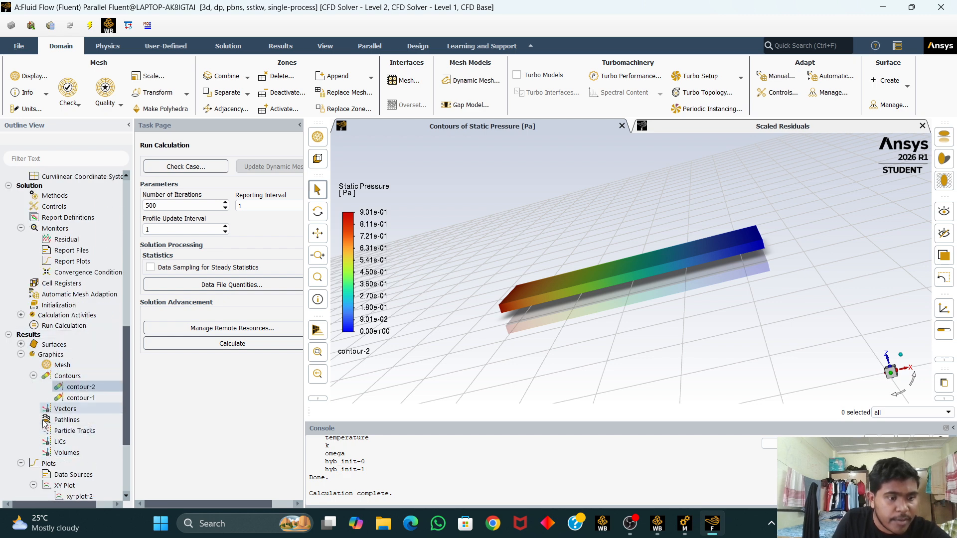
scroll(82, 476, "down", 1)
double_click(65, 456)
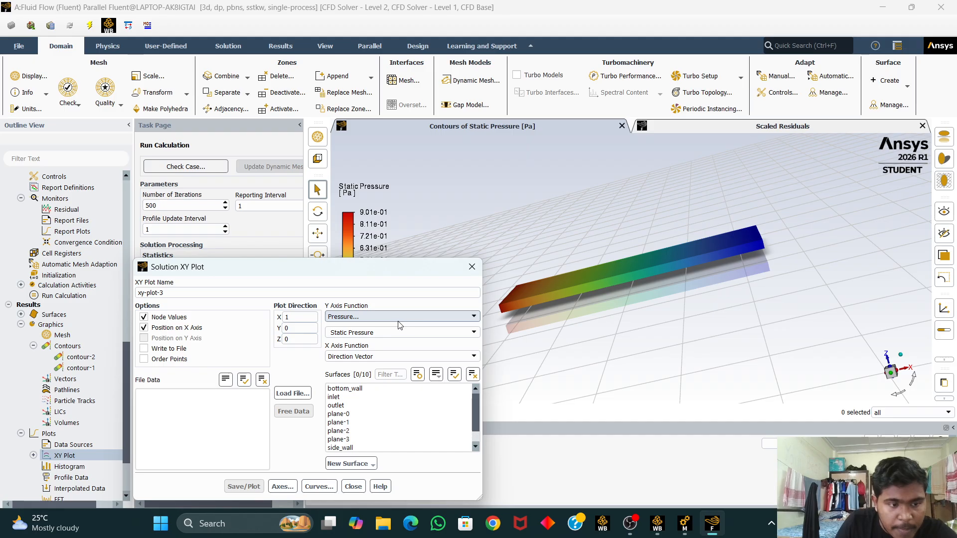
left_click(472, 268)
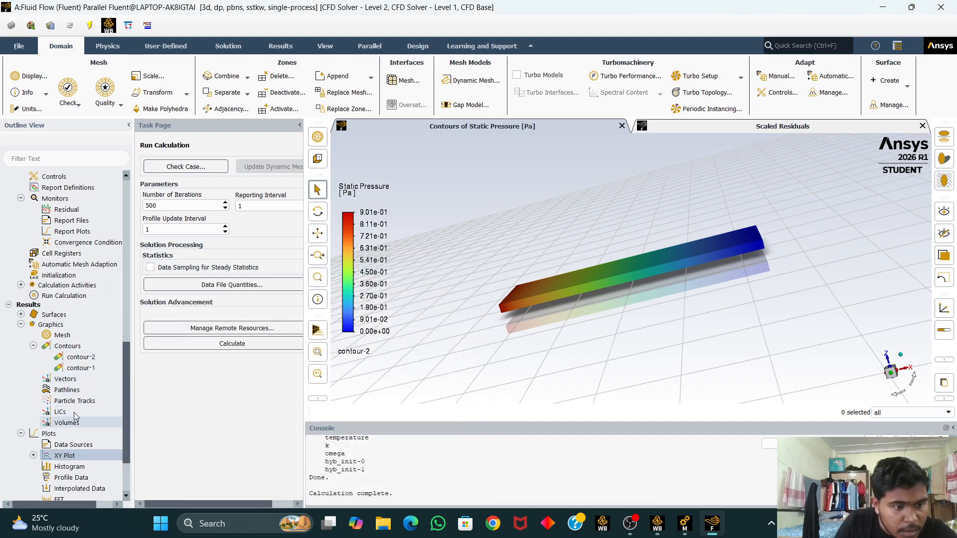
Step: Switch contour-2 to static temperature, adjust its wall surface selection, and display it
left_click(84, 356)
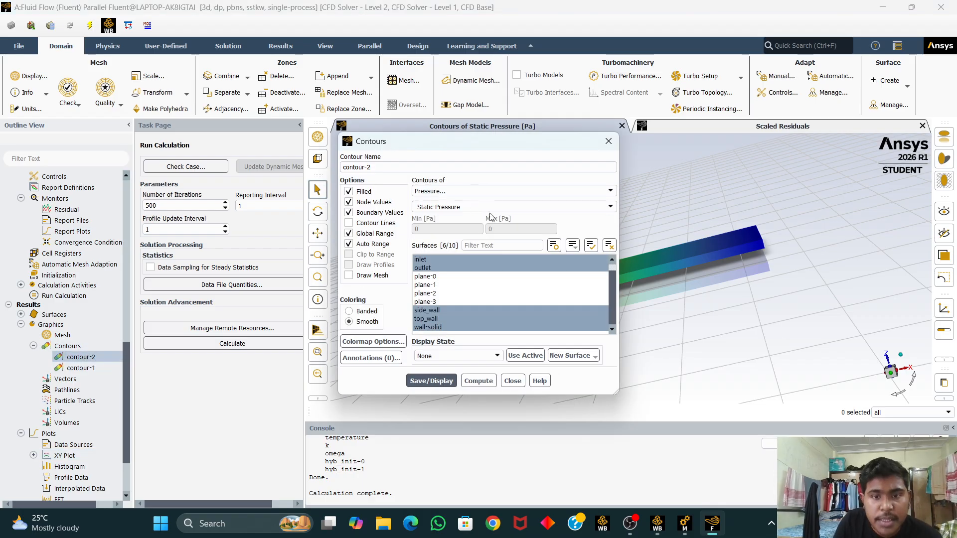
left_click(599, 192)
left_click(538, 222)
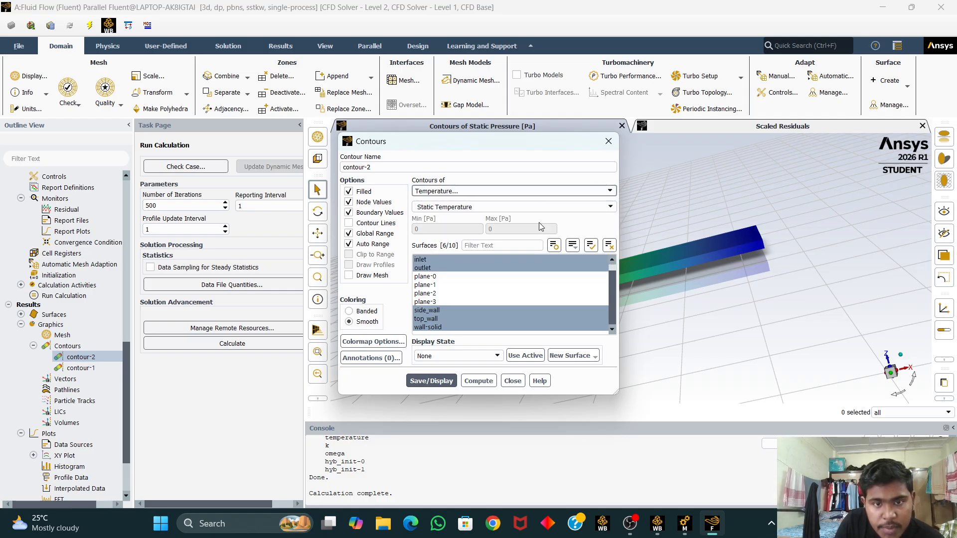
left_click(469, 269)
left_click(468, 268)
left_click(471, 328)
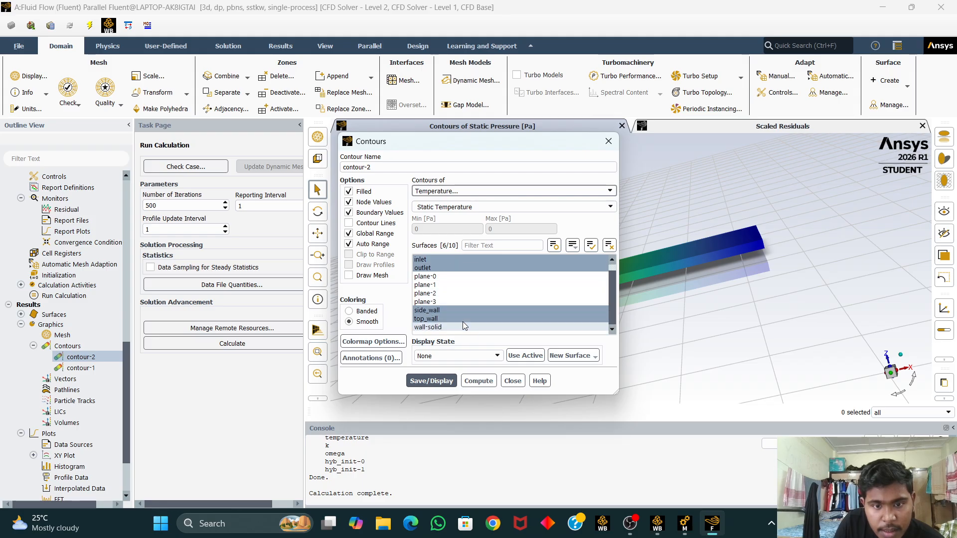
left_click(464, 327)
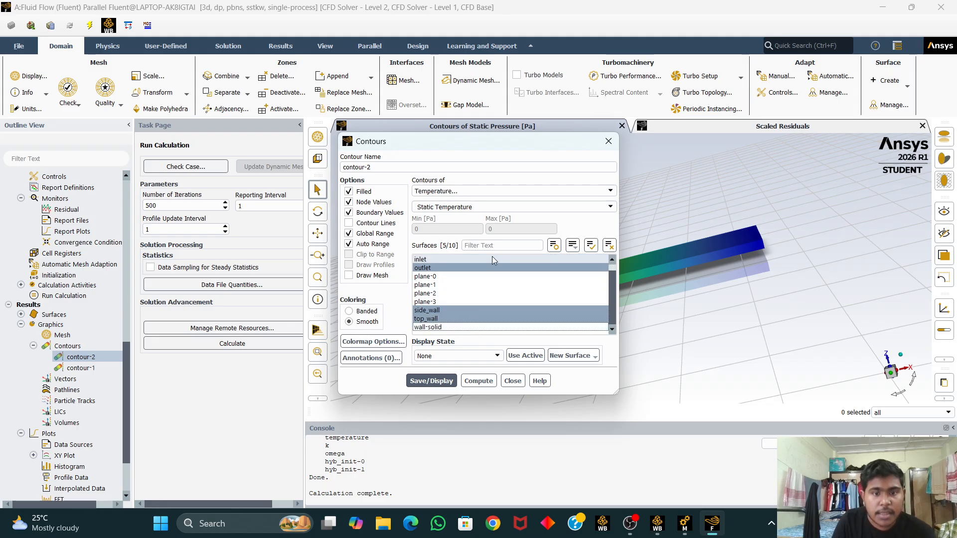
left_click(422, 380)
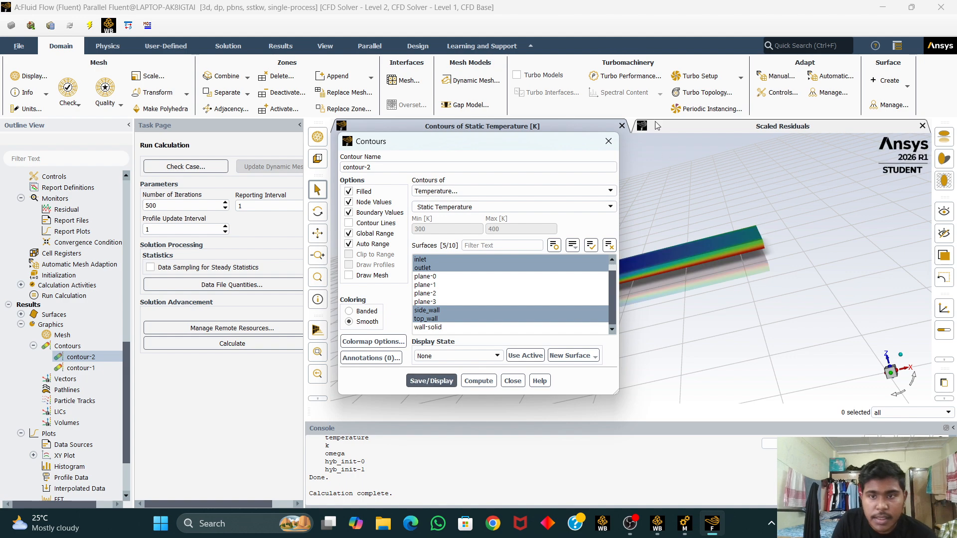
left_click(609, 142)
Step: Rotate and zoom to inspect the temperature contour along the channel
left_click_drag(566, 338, 601, 329)
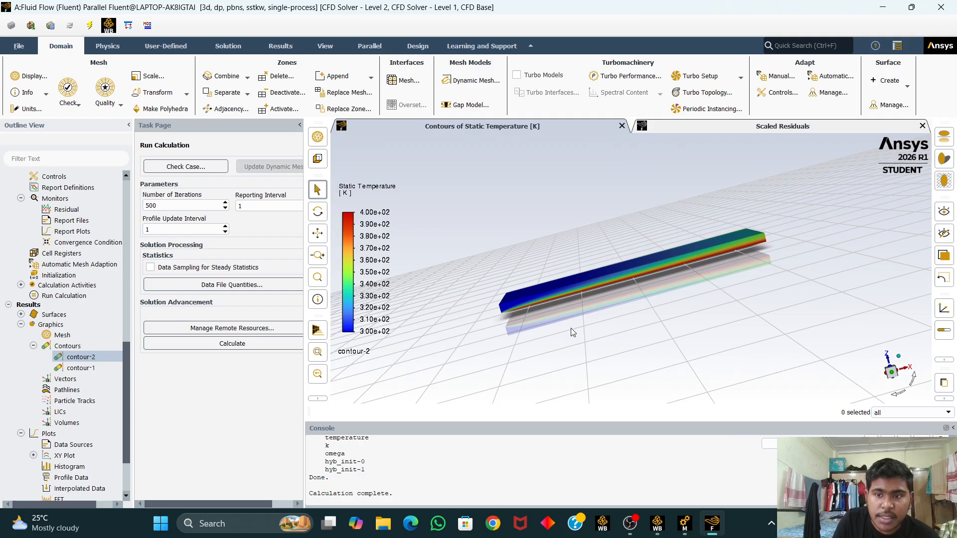
left_click_drag(572, 335, 495, 325)
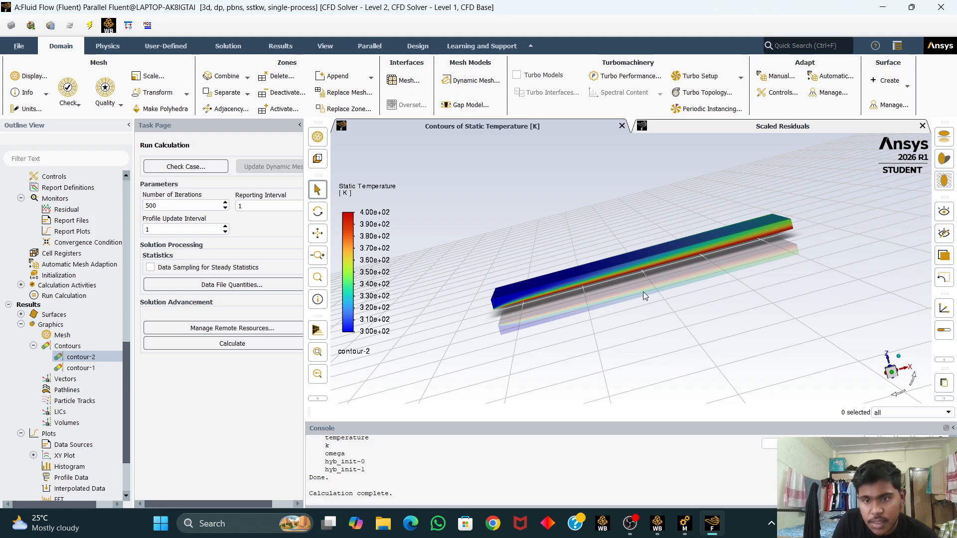
left_click_drag(647, 327, 636, 346)
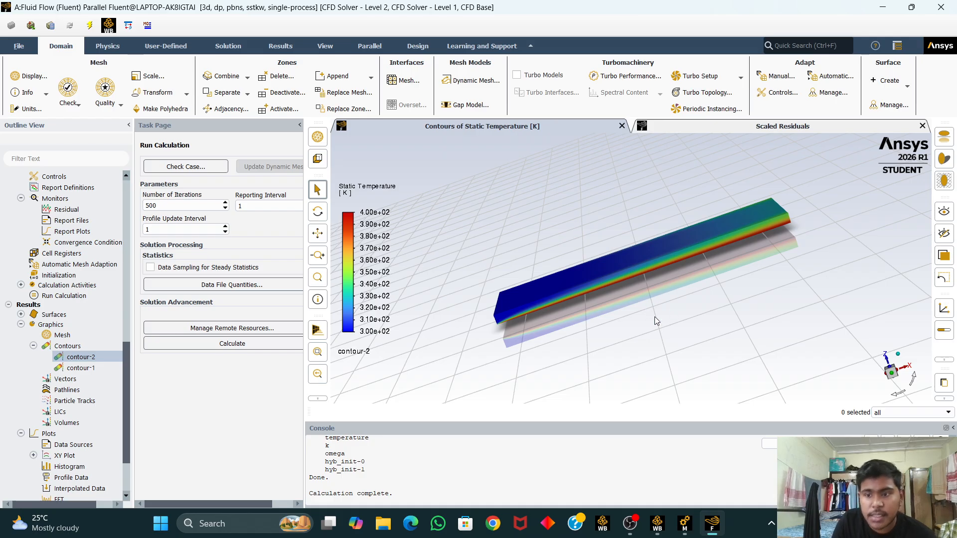
scroll(602, 323, "down", 3)
scroll(603, 323, "up", 8)
scroll(635, 299, "down", 4)
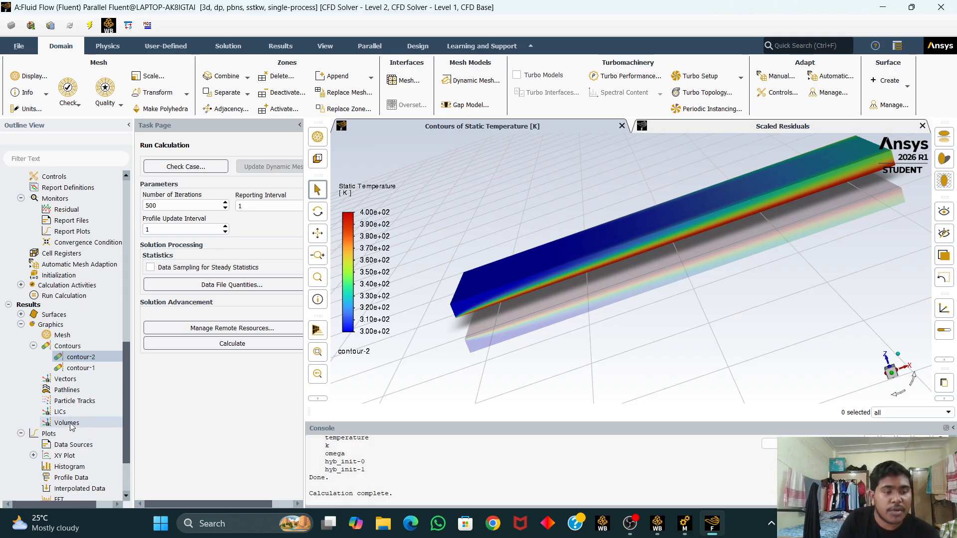
scroll(76, 423, "down", 2)
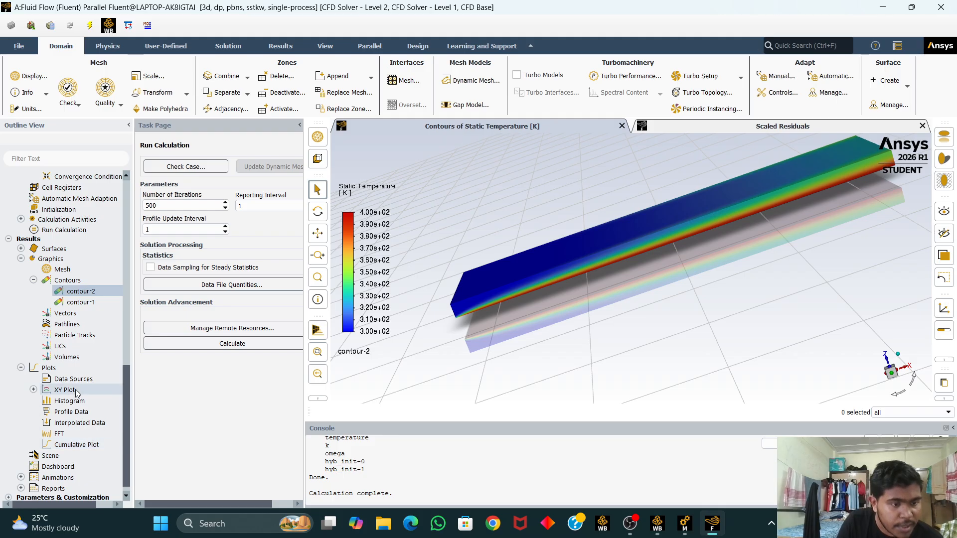
Step: Create an XY plot of static temperature along X on bottom_wall, inlet, outlet, side_wall and top_wall
left_click(77, 392)
double_click(77, 392)
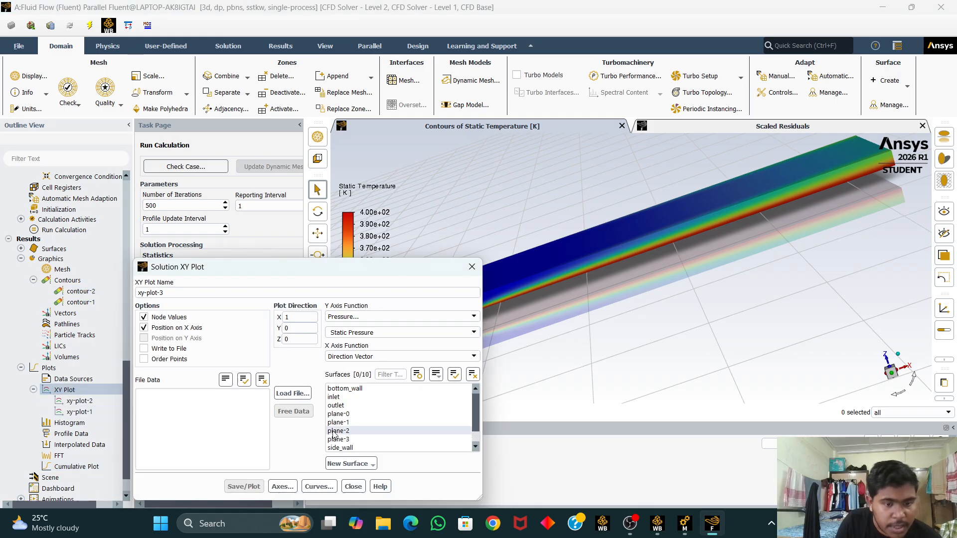
left_click(406, 318)
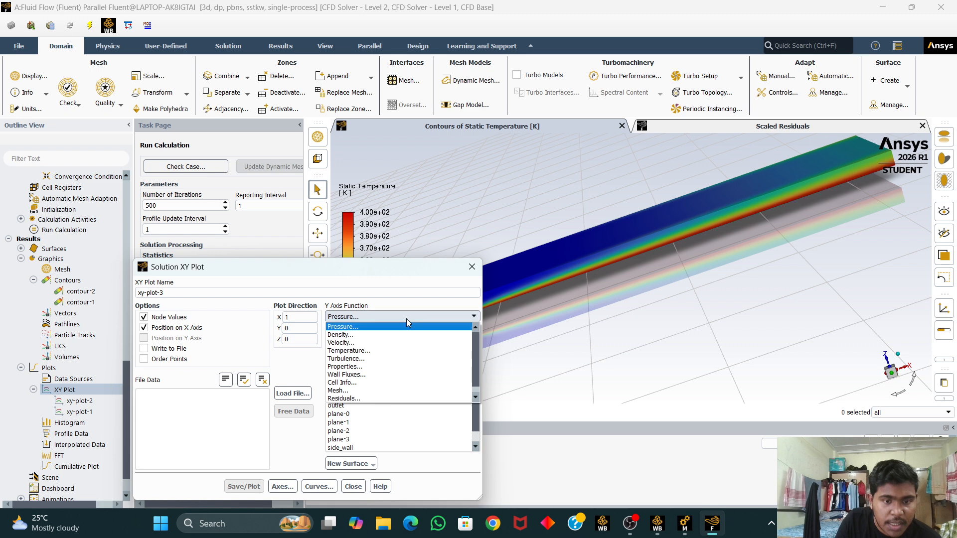
left_click(395, 351)
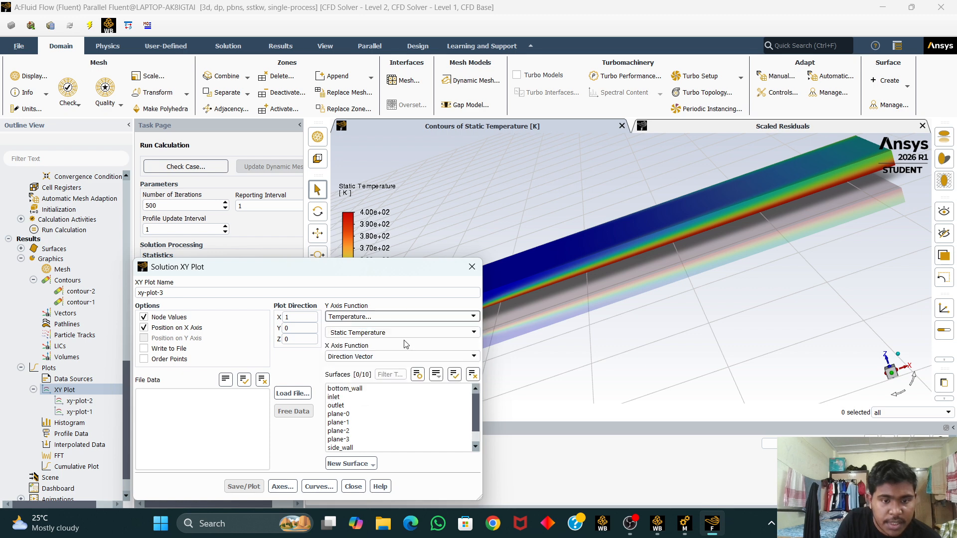
left_click(363, 388)
left_click(350, 398)
left_click(348, 406)
scroll(361, 414, "down", 1)
left_click(357, 431)
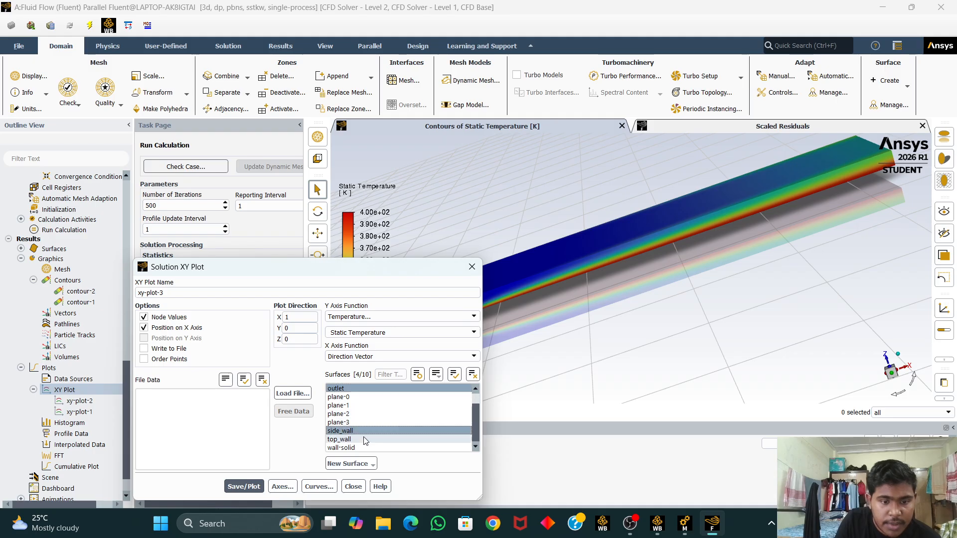
left_click(359, 440)
left_click(244, 486)
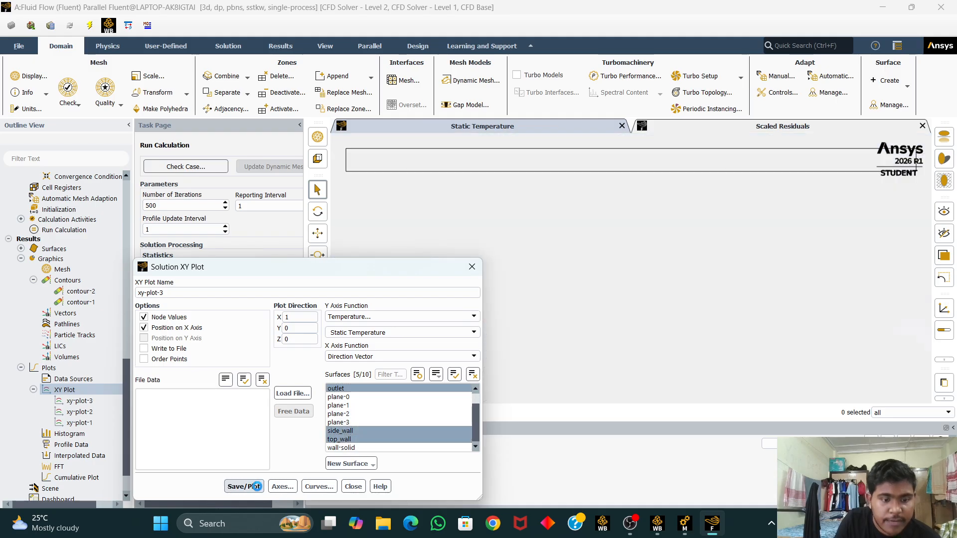
left_click(471, 267)
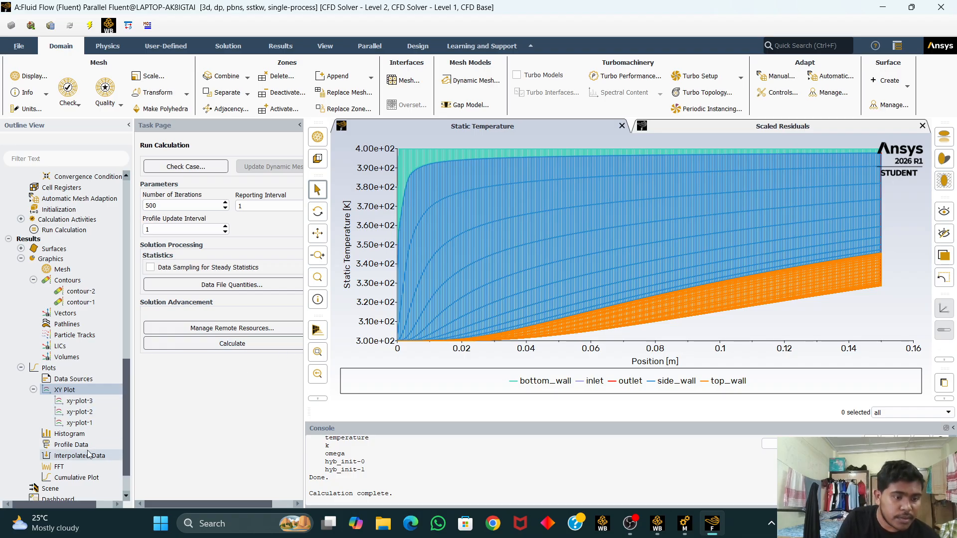
Step: Open a new XY plot, set its Y axis function to Velocity, X Velocity, and its plot direction to 0, 1, 0
double_click(92, 392)
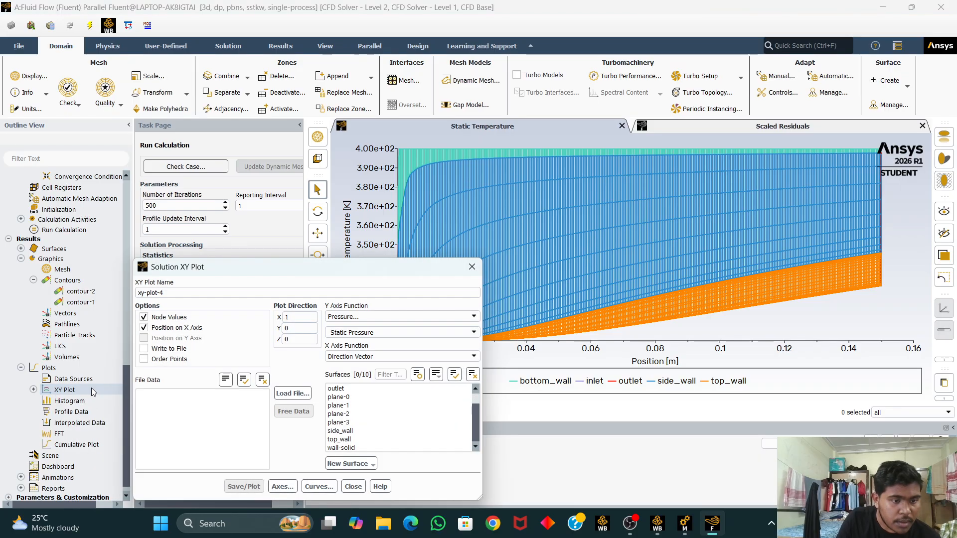
left_click(391, 317)
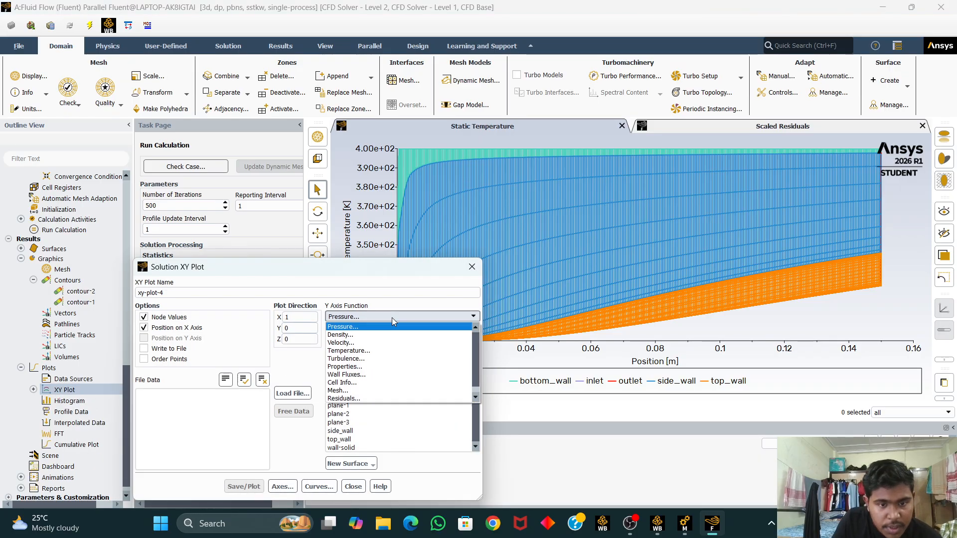
left_click(390, 343)
left_click(411, 337)
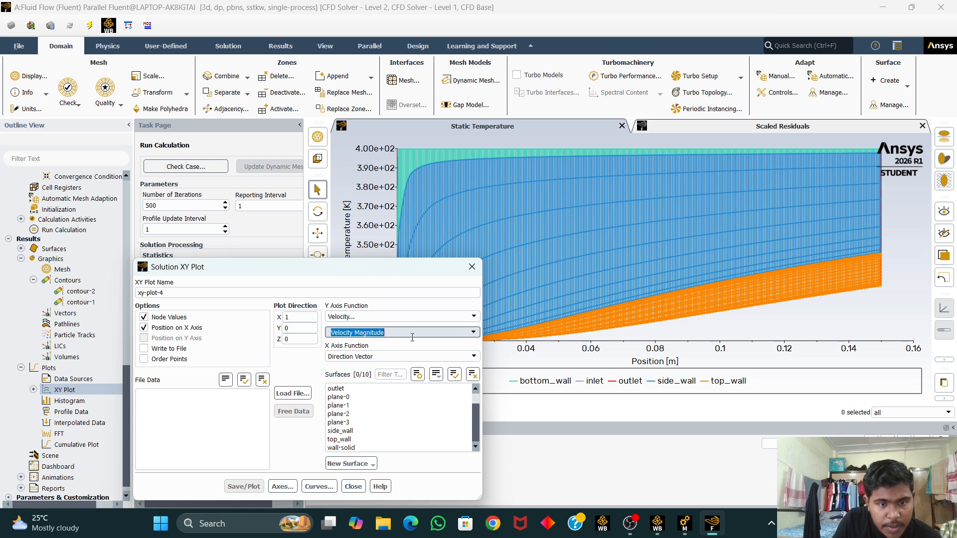
left_click(475, 337)
left_click(435, 351)
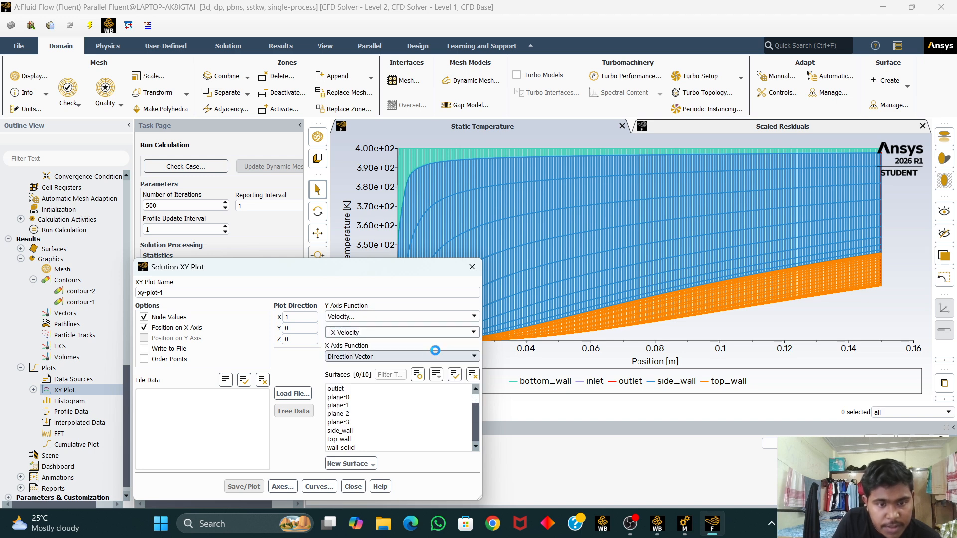
double_click(316, 330)
type("1")
left_click(311, 319)
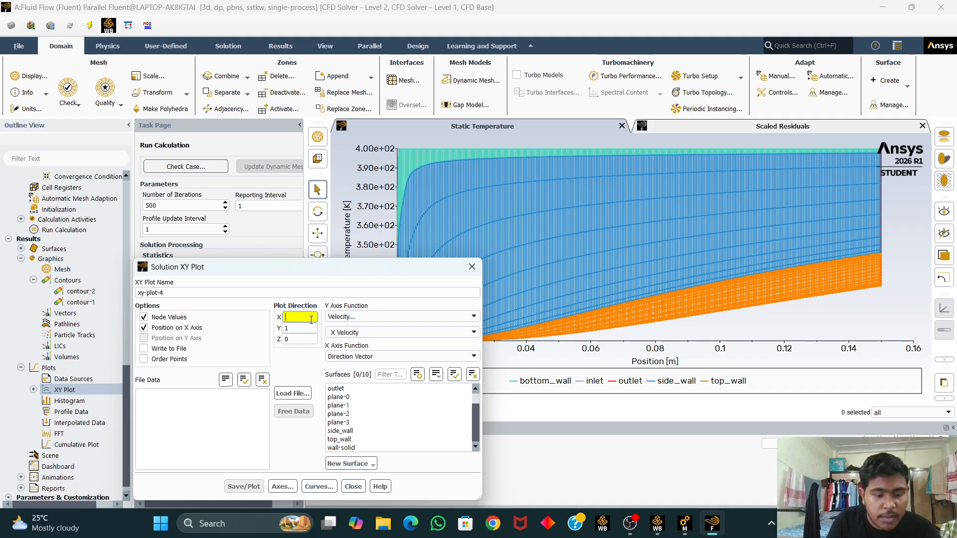
type("0")
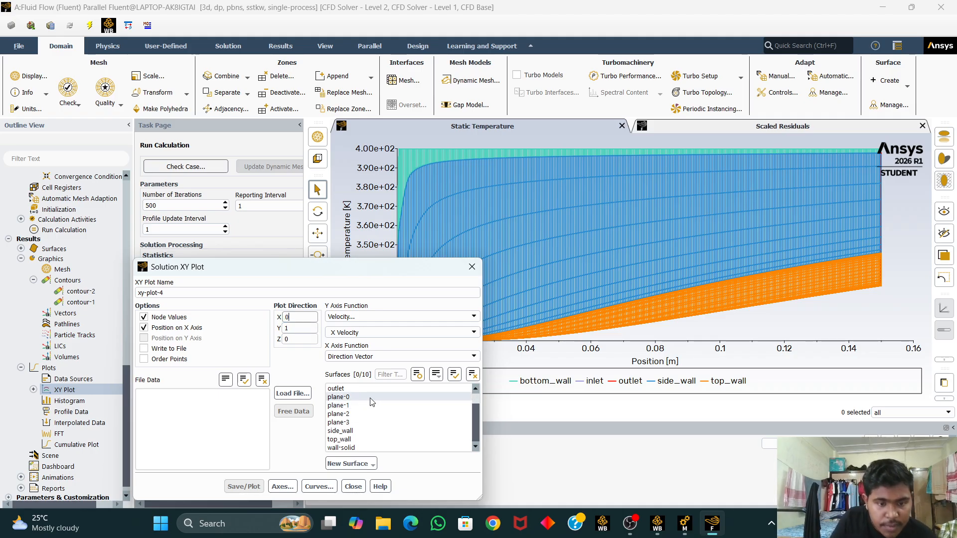
Step: Select plane-0, plane-1, plane-2 and plane-3 as surfaces, save and plot the X velocity profiles, and close the dialog
left_click(367, 397)
left_click(360, 406)
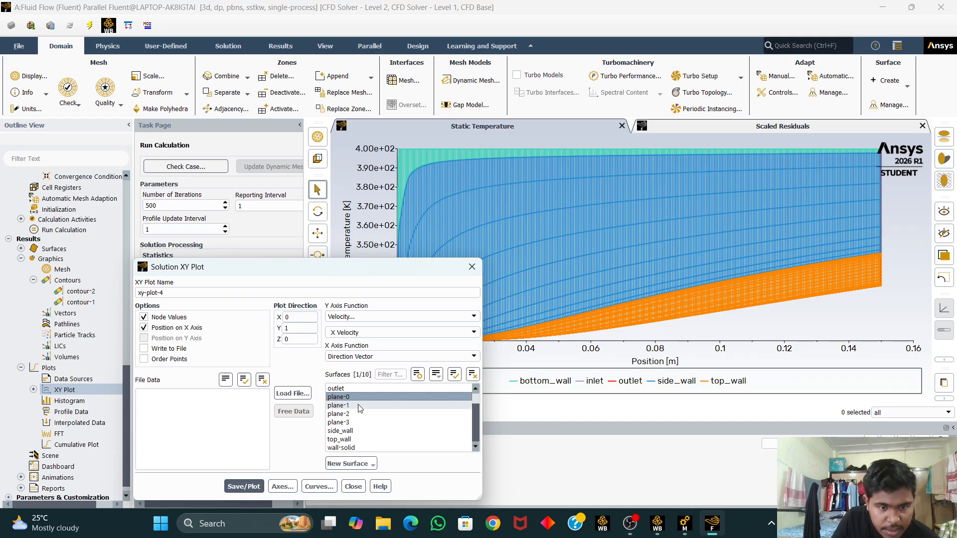
left_click(353, 415)
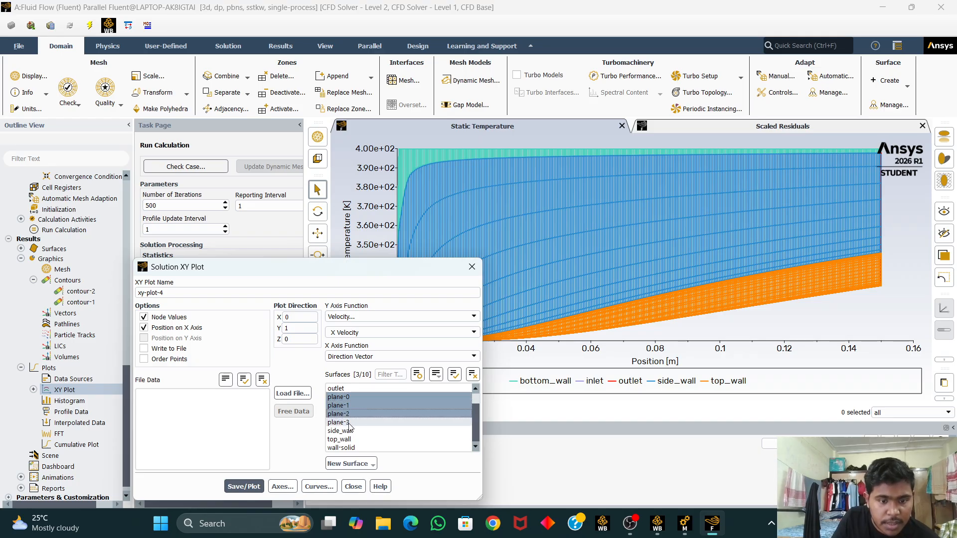
left_click(244, 486)
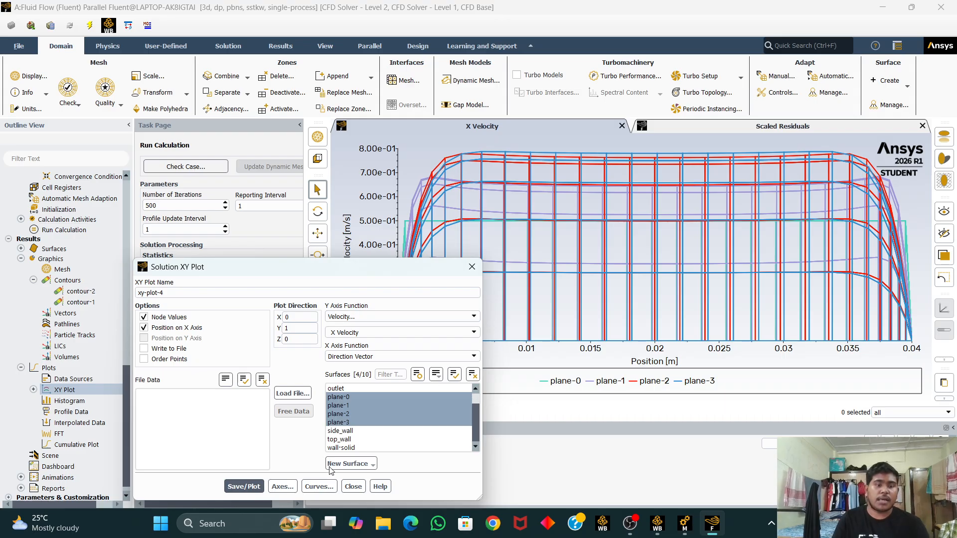
left_click(354, 487)
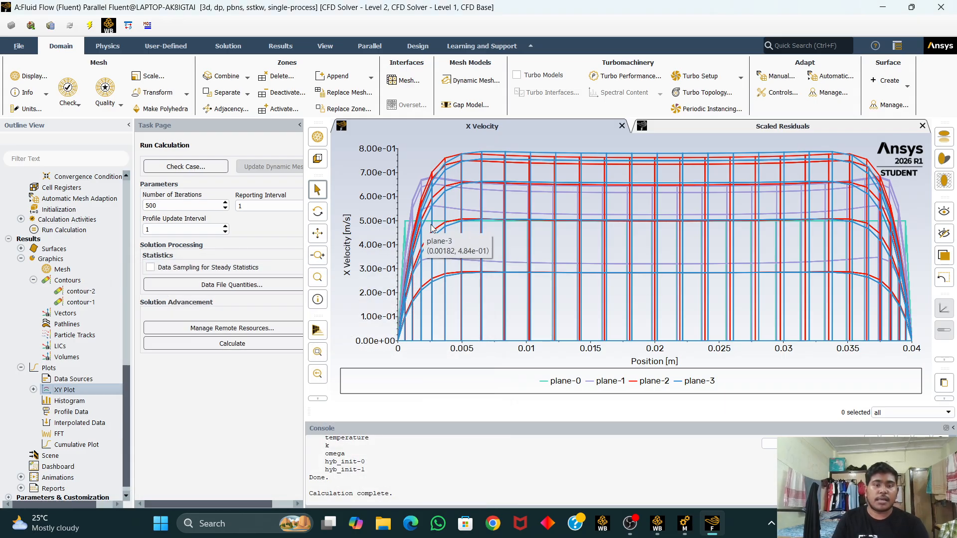